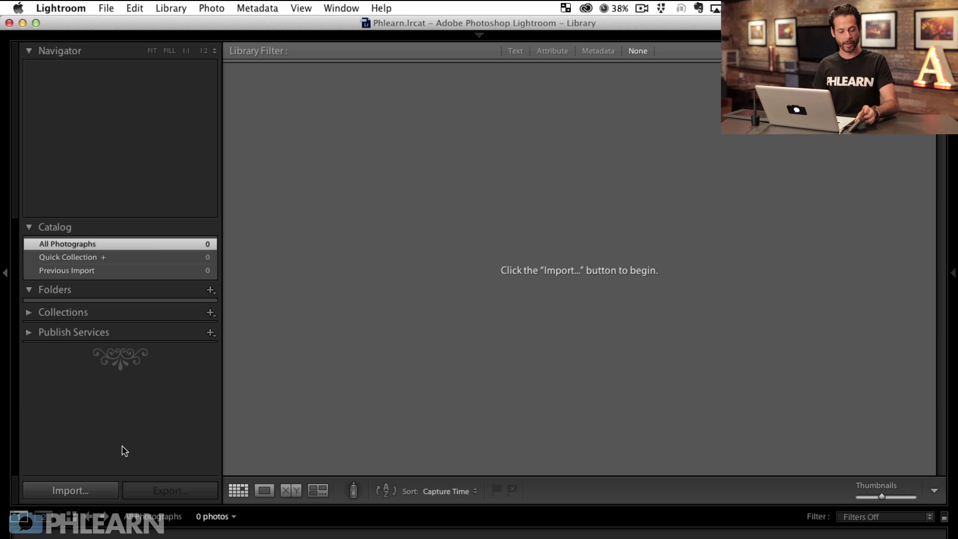
Step: Start an import from the EOS_DIGITAL card and exclude the two movies 2A5A9824.MOV and 2A5A9825.MOV
left_click(80, 492)
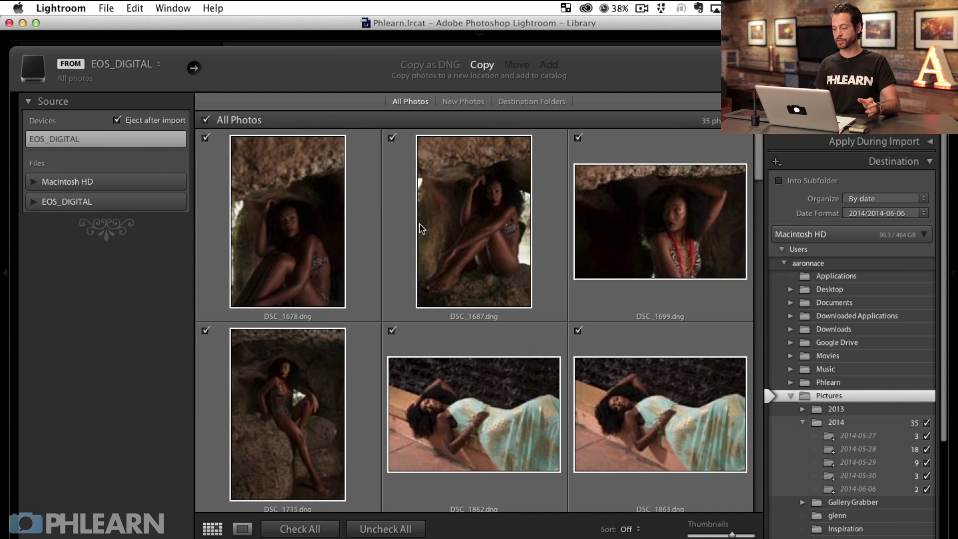
scroll(420, 224, "down", 1)
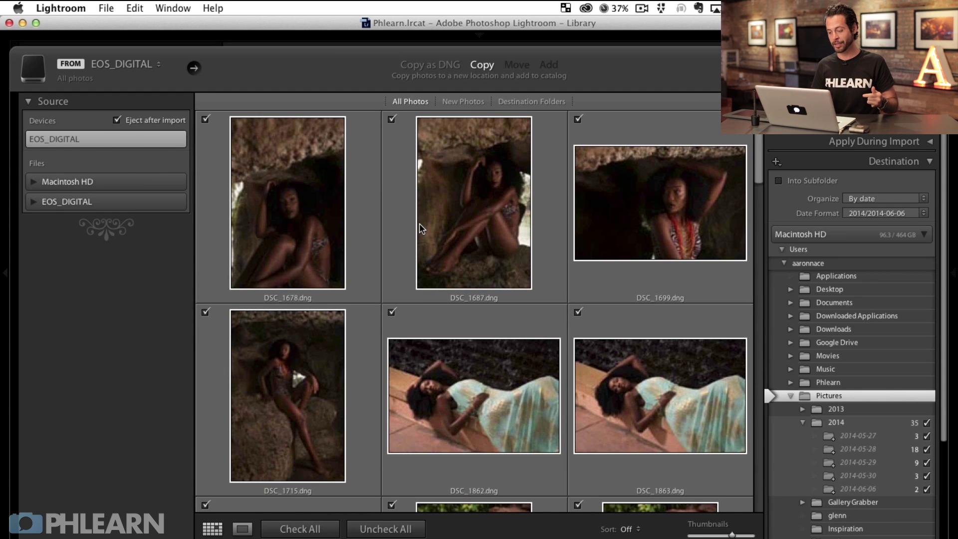
scroll(419, 223, "down", 3)
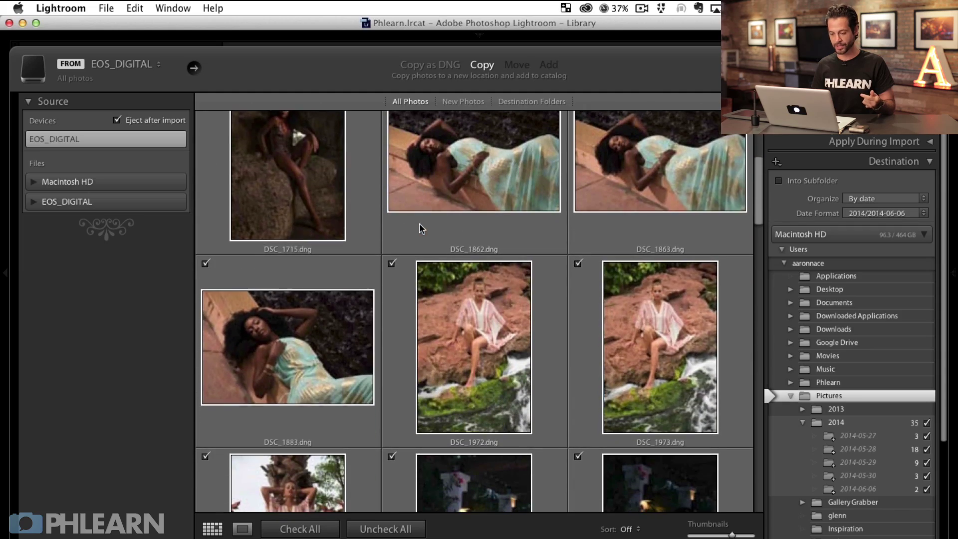
scroll(441, 294, "down", 5)
scroll(441, 293, "down", 15)
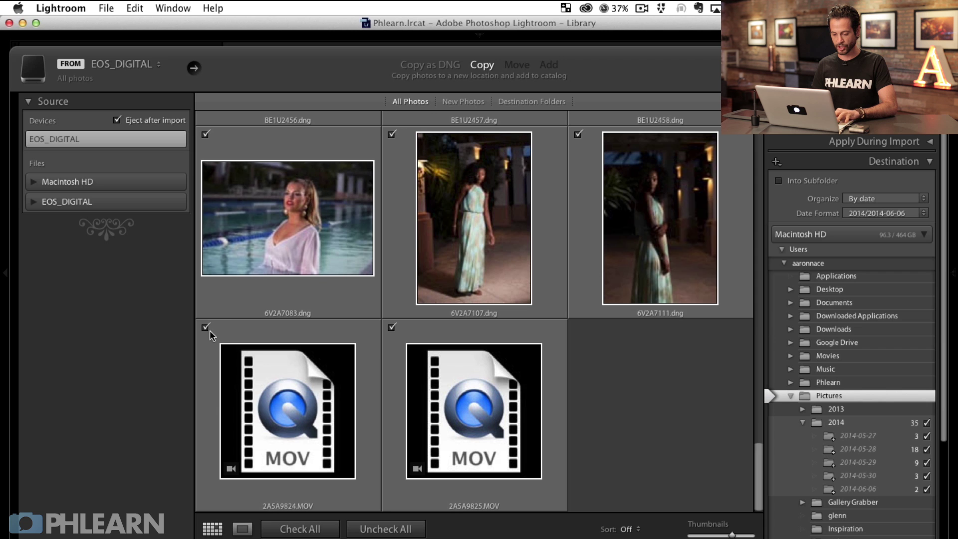
left_click(205, 328)
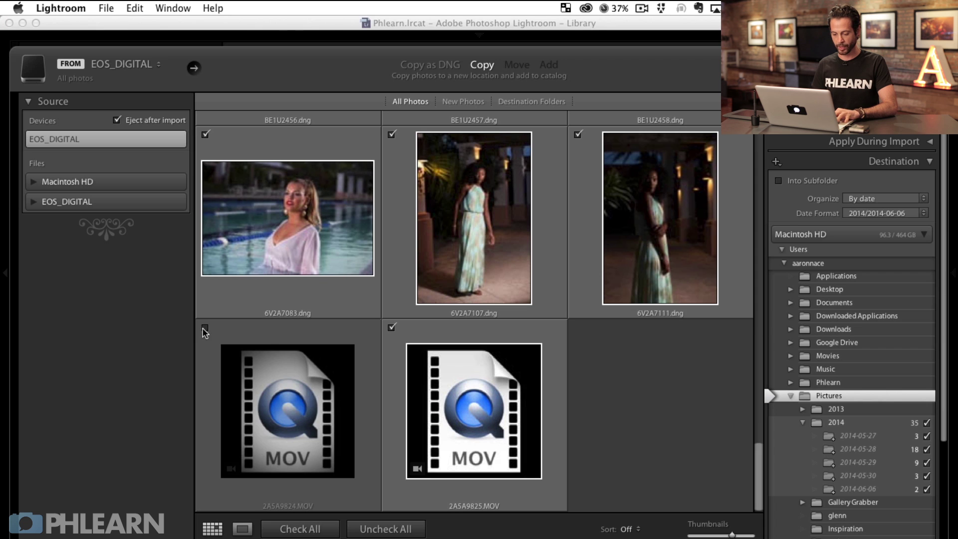
left_click(392, 328)
Step: Keep the destination in Pictures organized by date and import the checked photos as copies
scroll(393, 331, "up", 10)
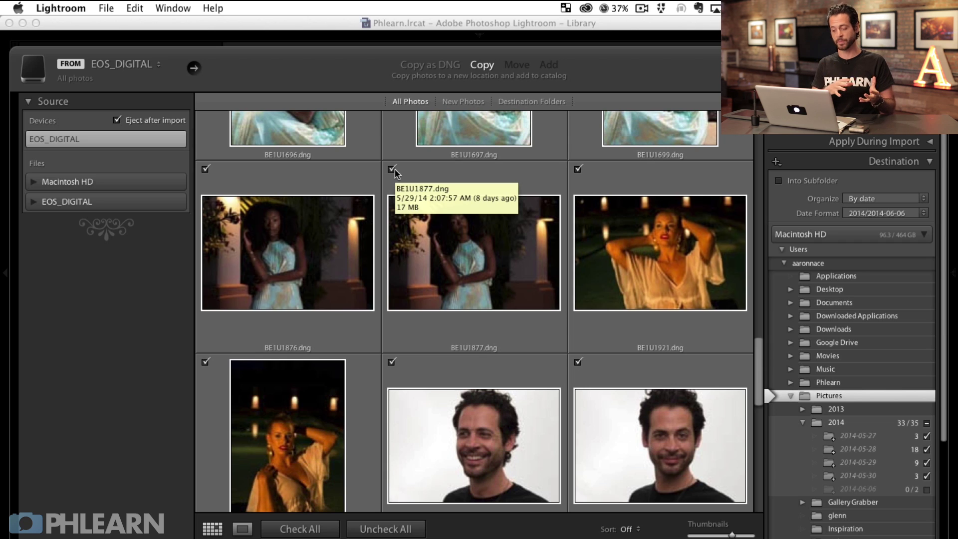
scroll(462, 274, "up", 15)
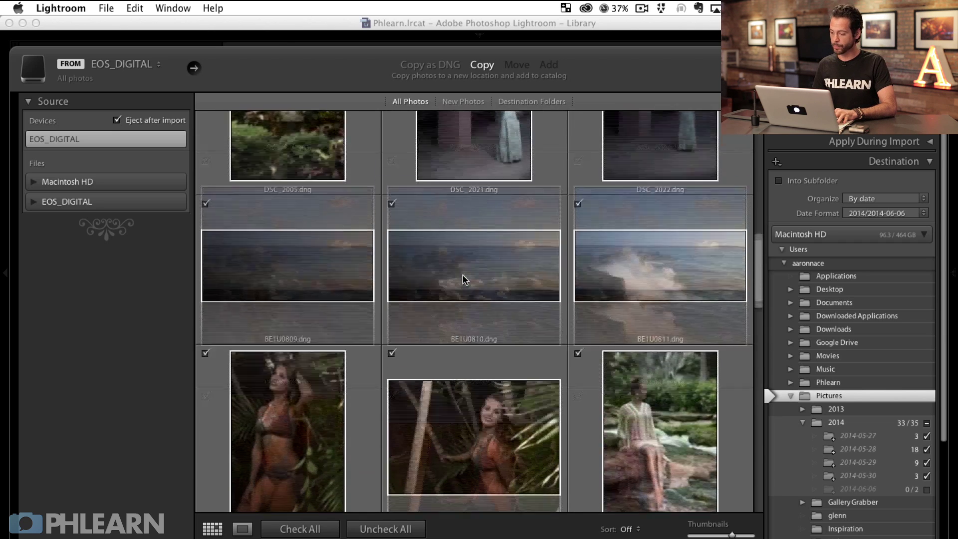
scroll(463, 277, "up", 10)
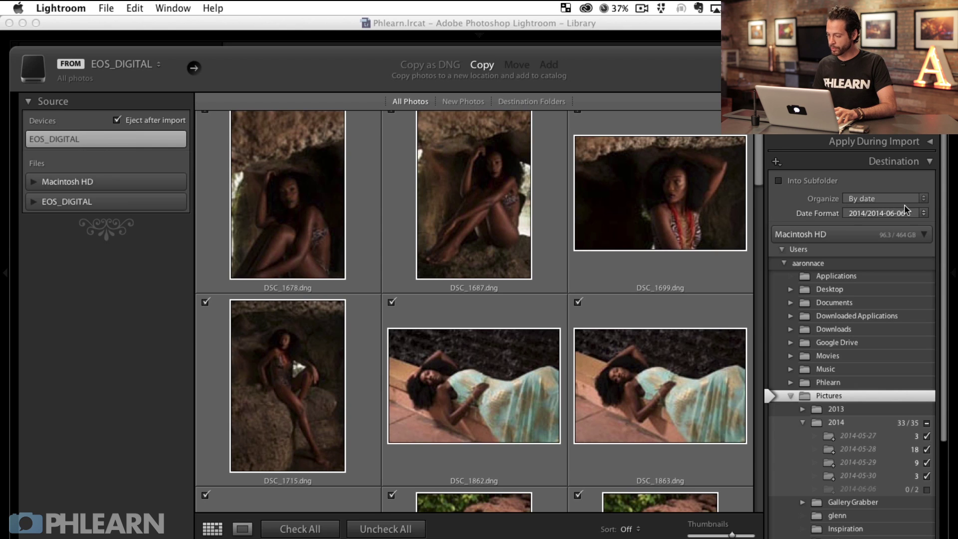
left_click(877, 201)
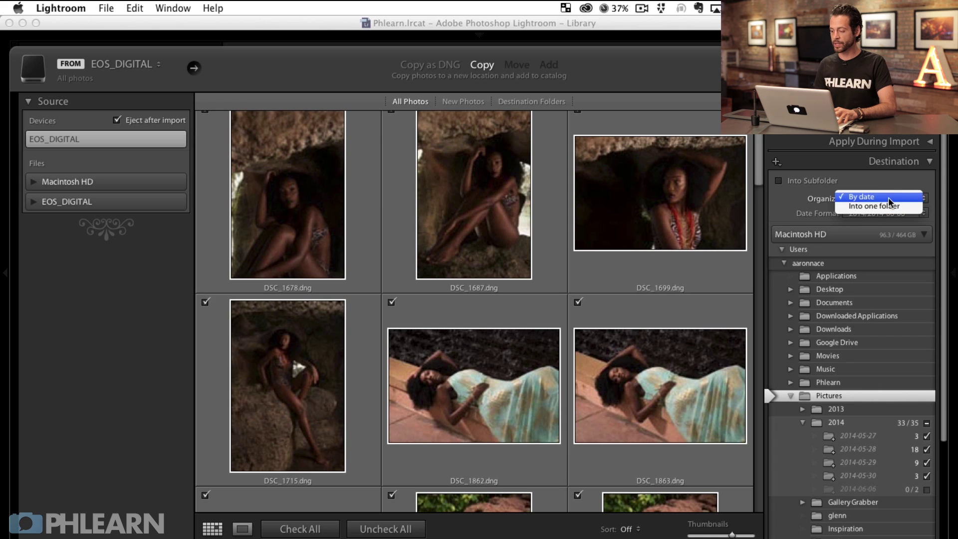
left_click(889, 196)
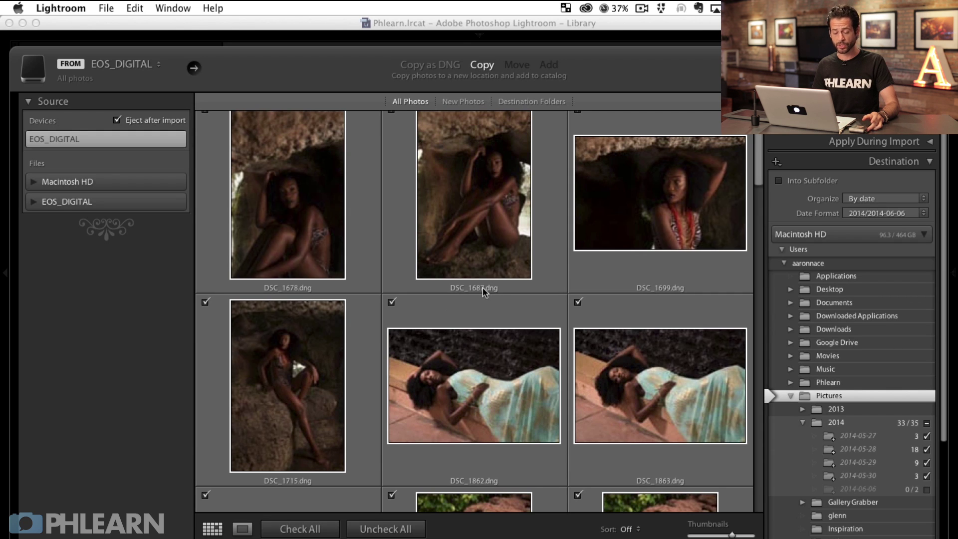
mouse_move(483, 288)
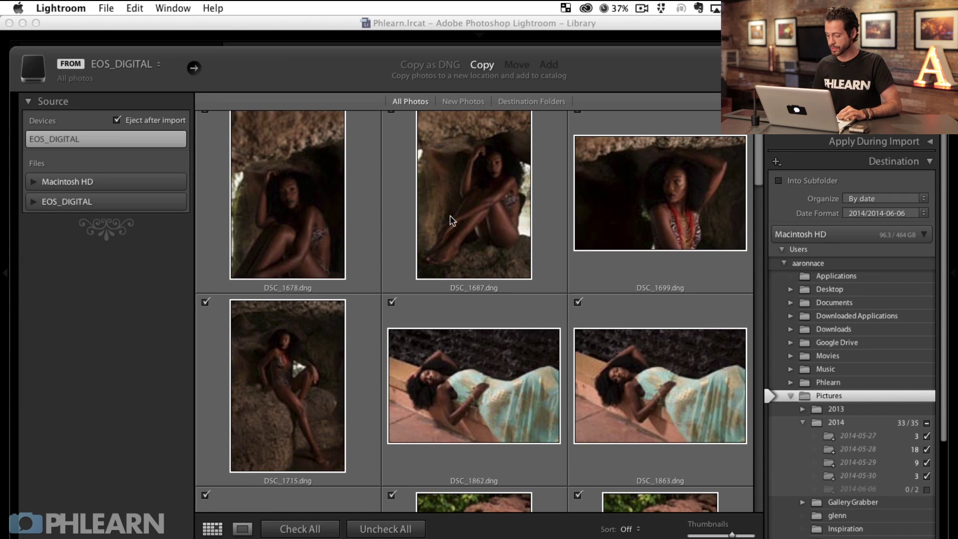
key("Return")
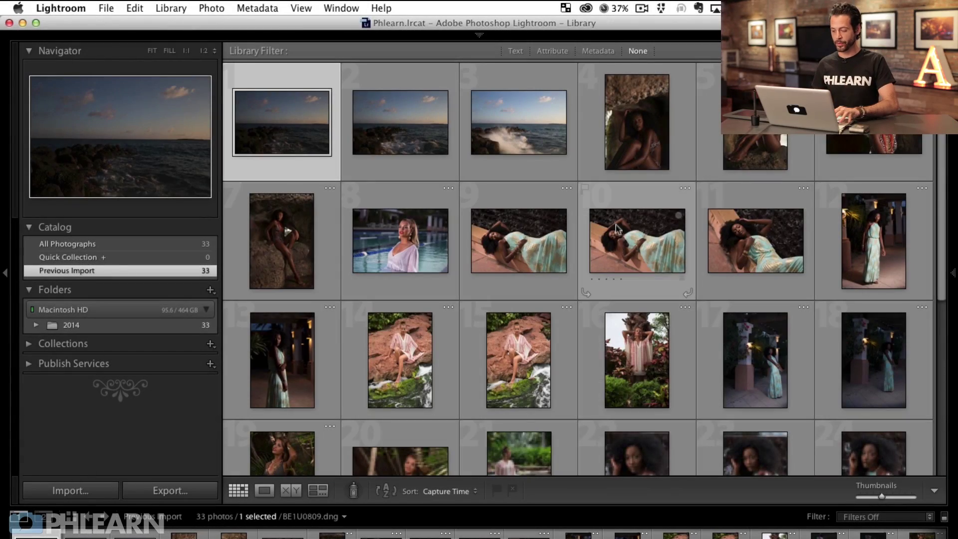
Step: Look over the imported photos, expand the 2014 folder, and show the 2014-05-27 photos with larger thumbnails
scroll(616, 226, "down", 6)
scroll(615, 223, "up", 6)
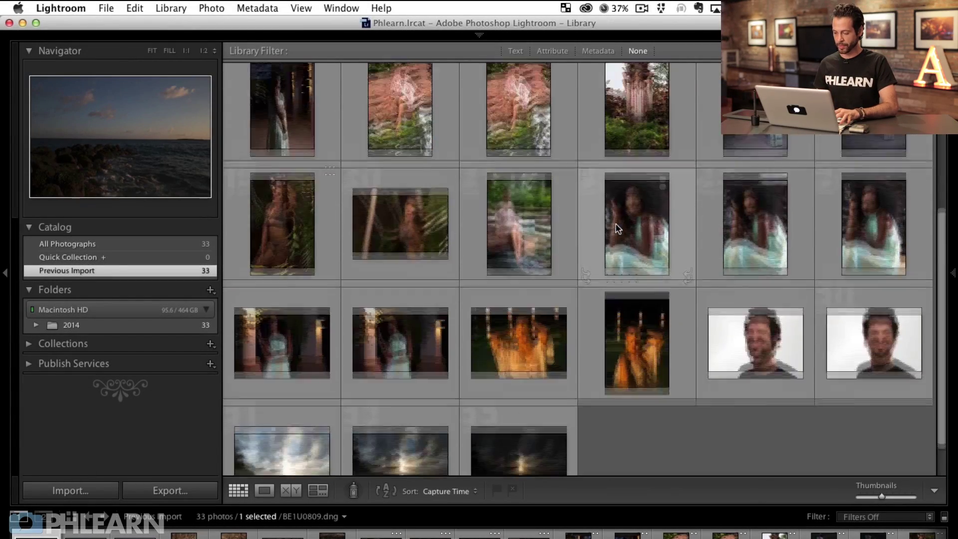
scroll(615, 223, "down", 6)
scroll(615, 223, "up", 5)
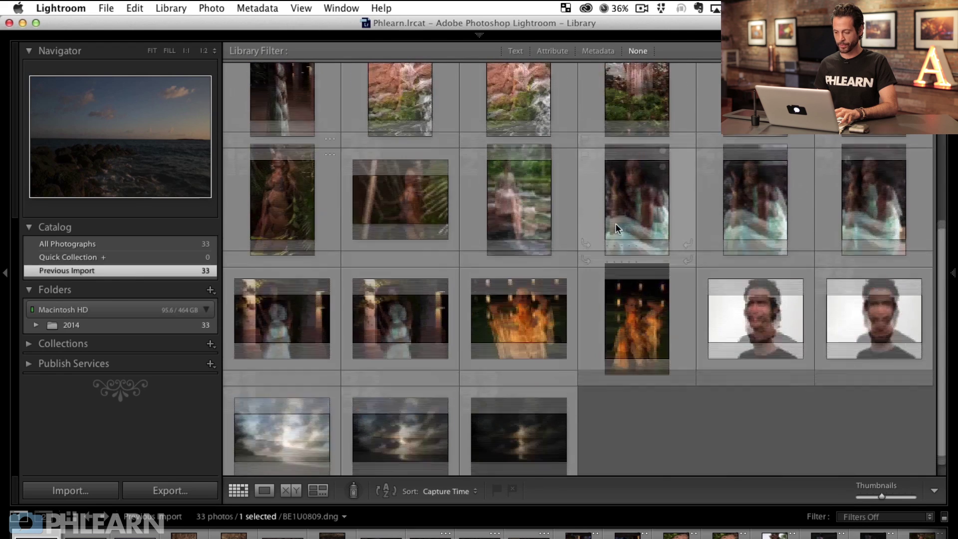
left_click(36, 325)
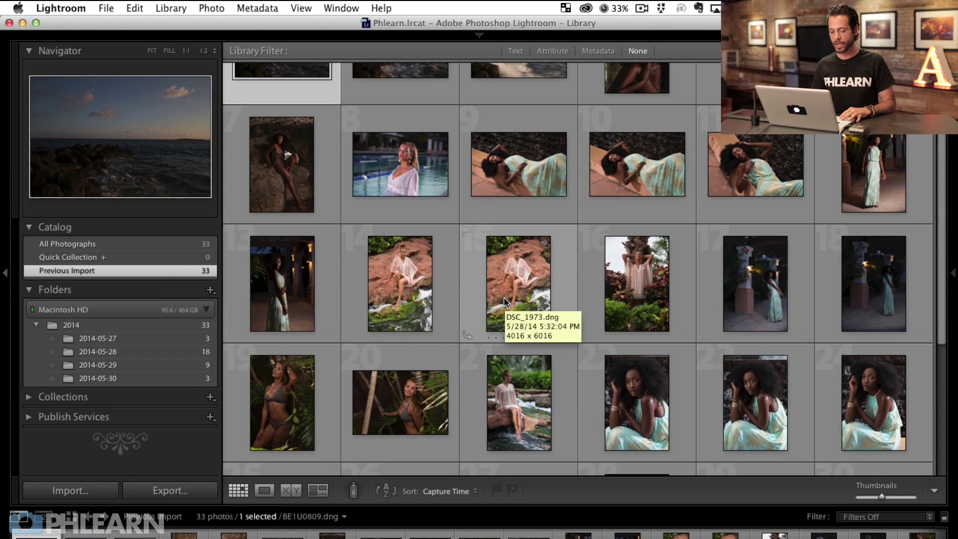
left_click(133, 343)
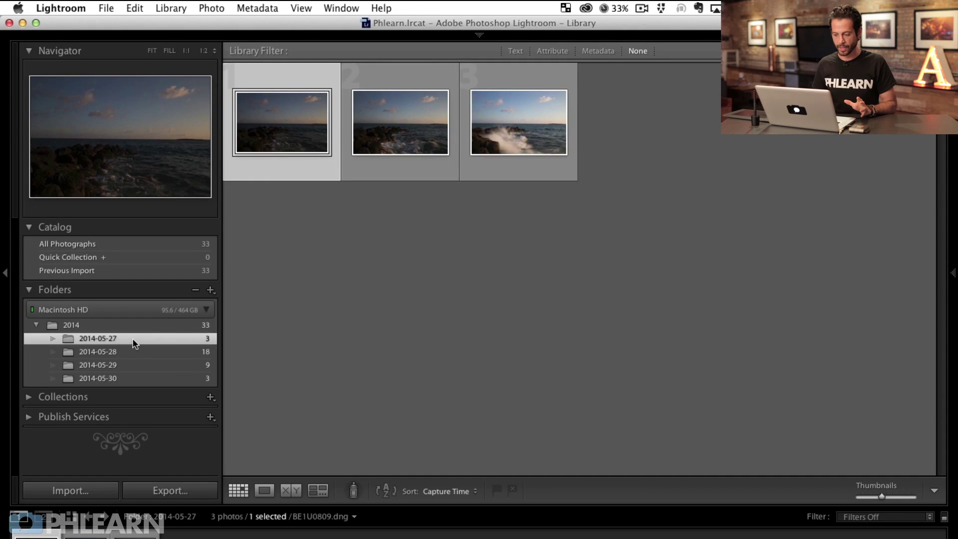
key("=")
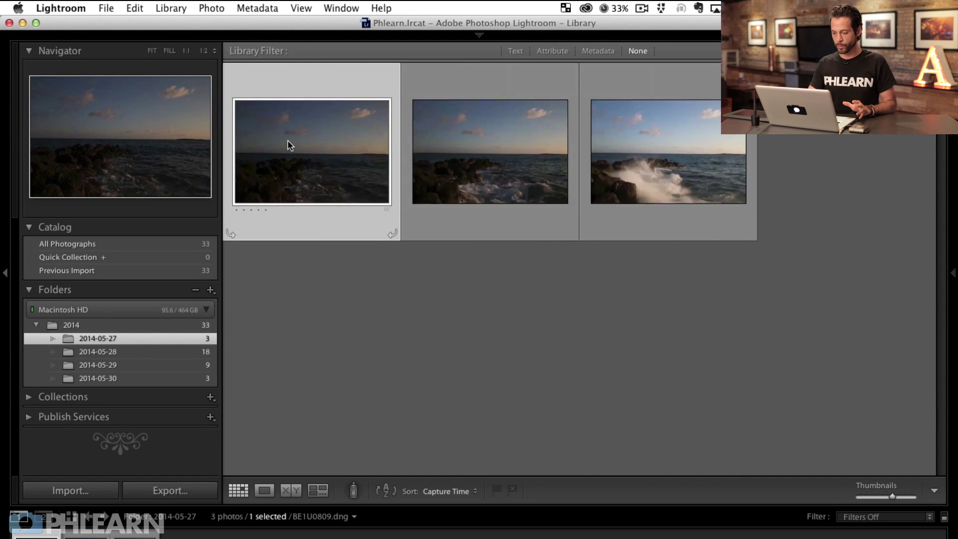
key("=")
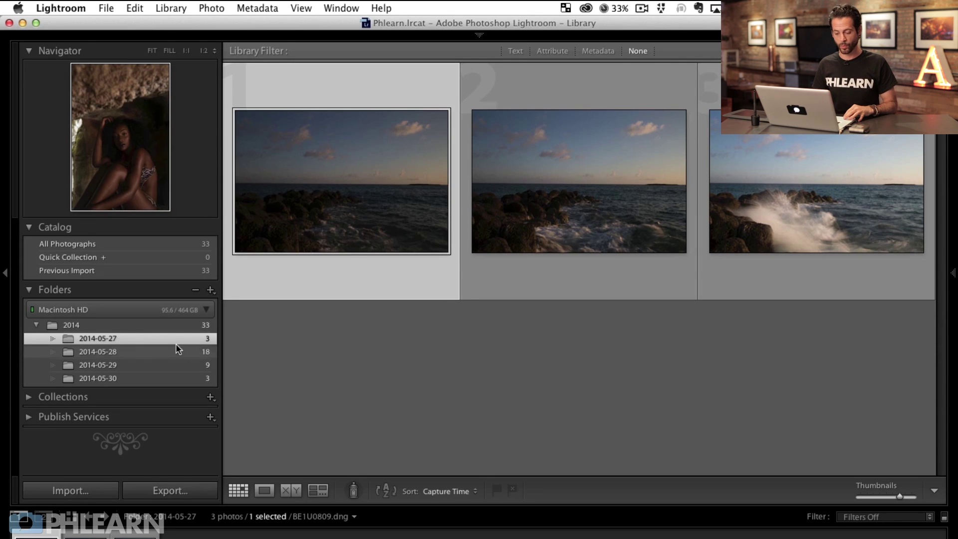
Step: Rename the 2014-05-27 folder as "2014-05-27 Bahamas Shoot"
right_click(141, 343)
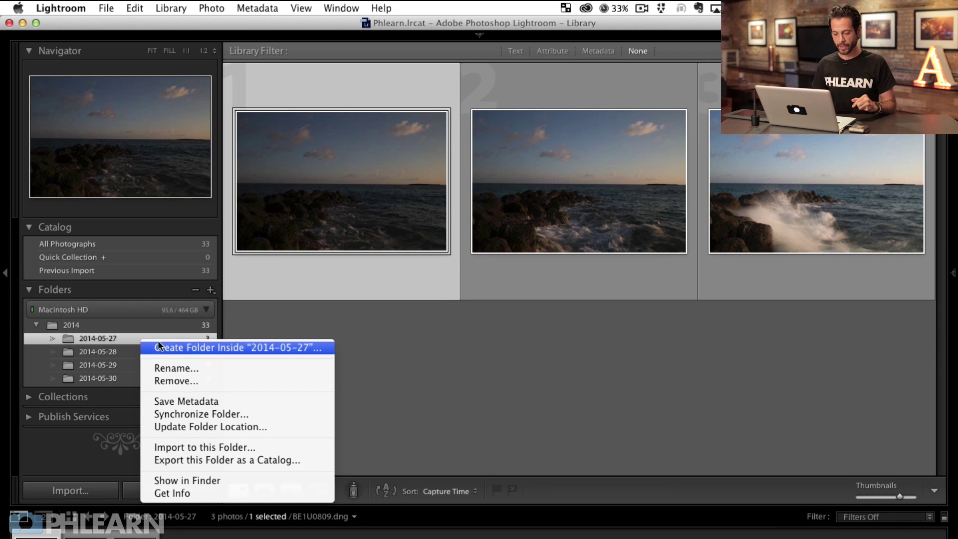
left_click(205, 368)
key("Right")
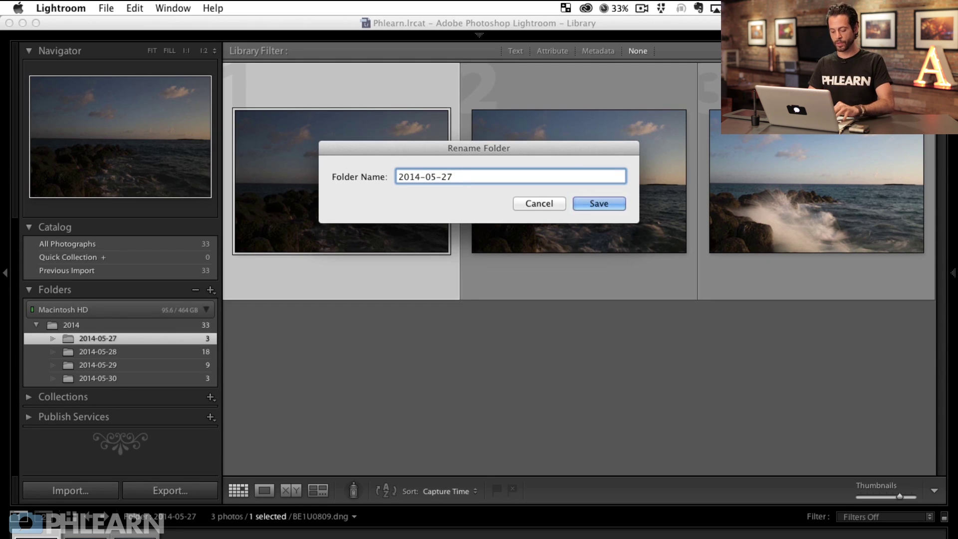
type("Bahams")
key("BackSpace")
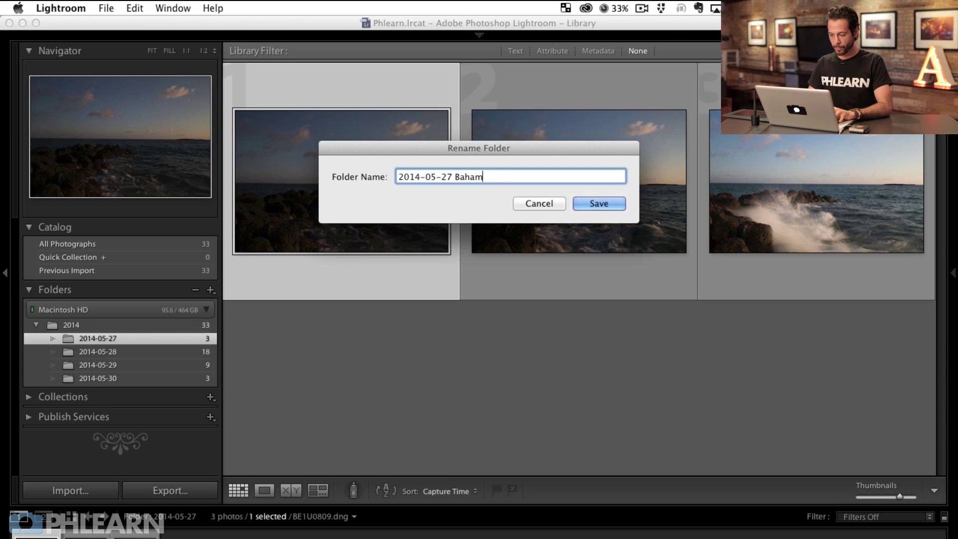
type("as Shoot")
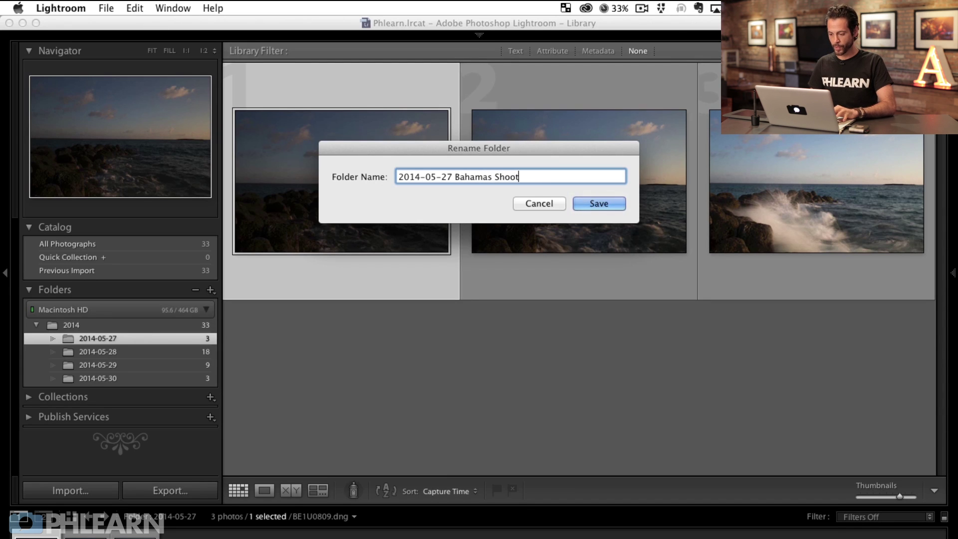
left_click(594, 205)
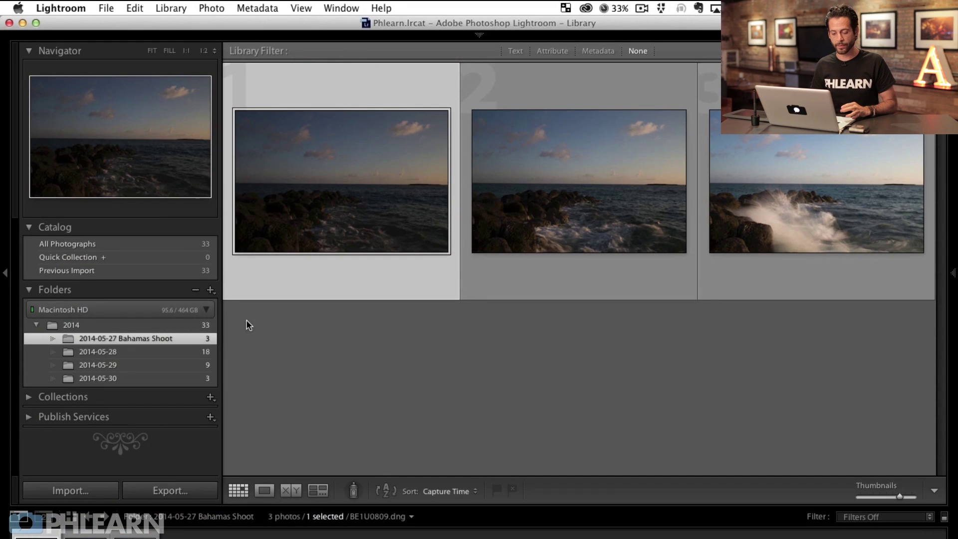
Step: Create a subfolder named "Capture" inside the 2014-05-27 Bahamas Shoot folder and expand the parent folder
right_click(187, 345)
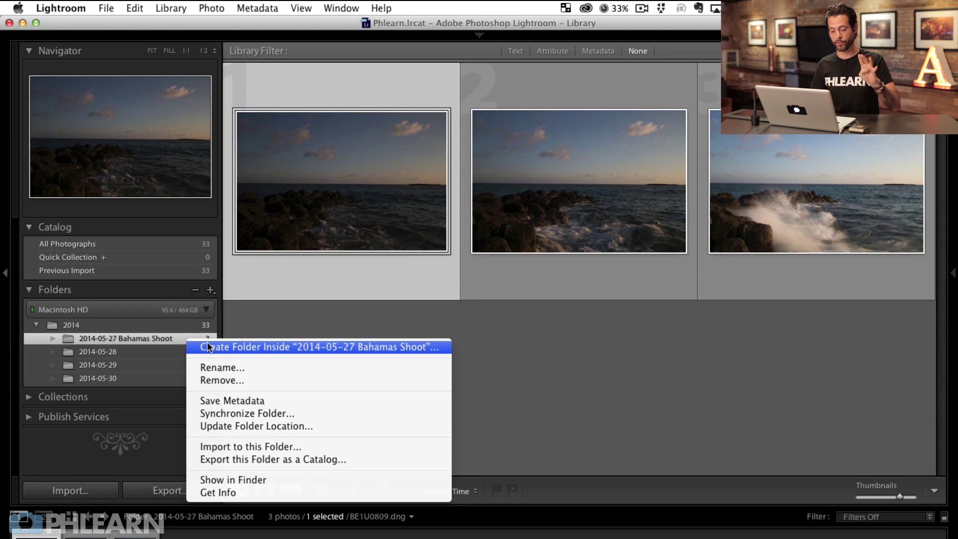
left_click(208, 347)
type("Cap")
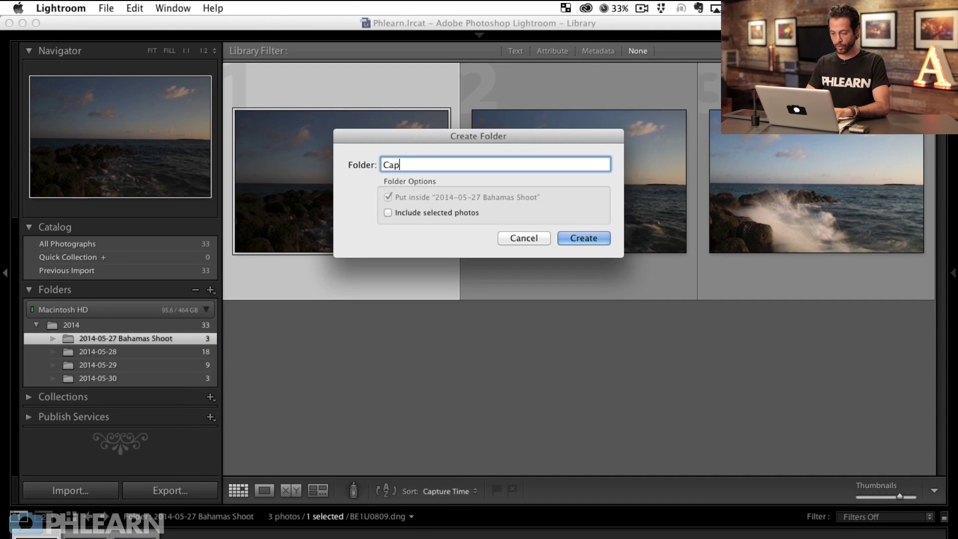
type("ture")
key("Return")
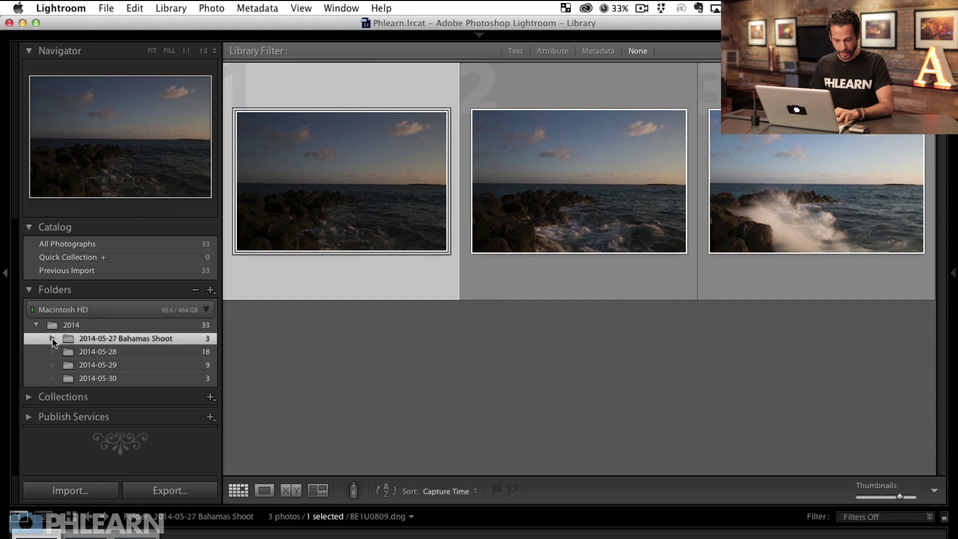
left_click(52, 339)
Step: Create a subfolder named "Master" inside the 2014-05-27 Bahamas Shoot folder
right_click(154, 344)
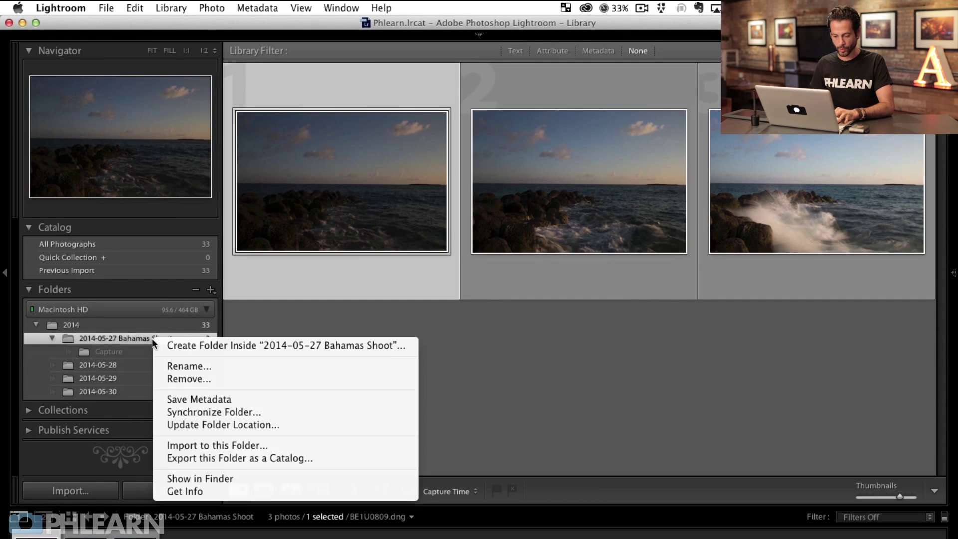
left_click(171, 345)
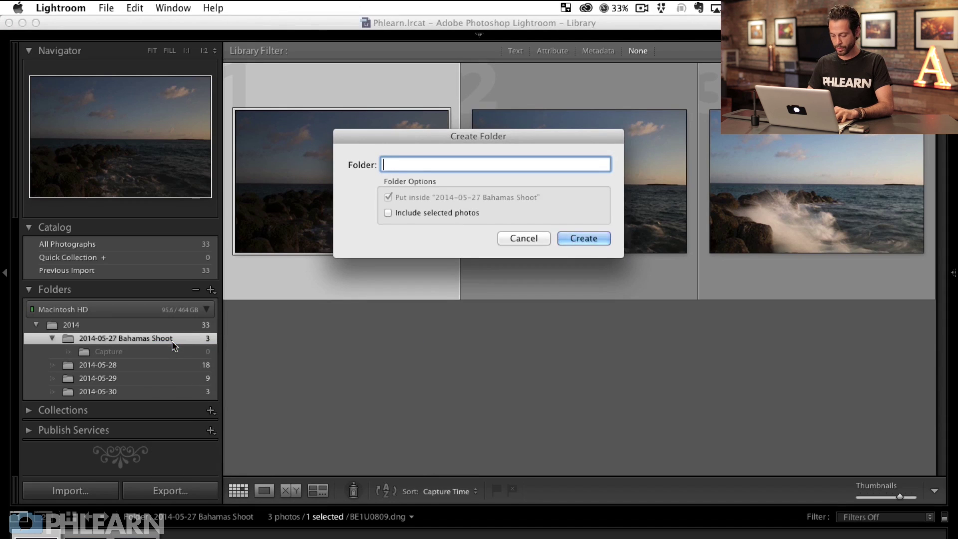
type("Master")
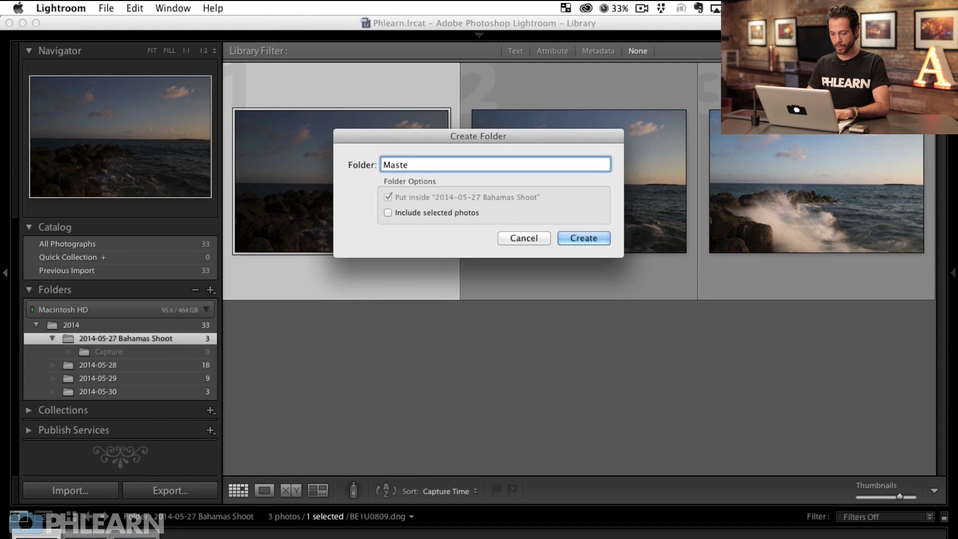
key("Return")
Step: Create a subfolder named "Output" inside the 2014-05-27 Bahamas Shoot folder
right_click(168, 339)
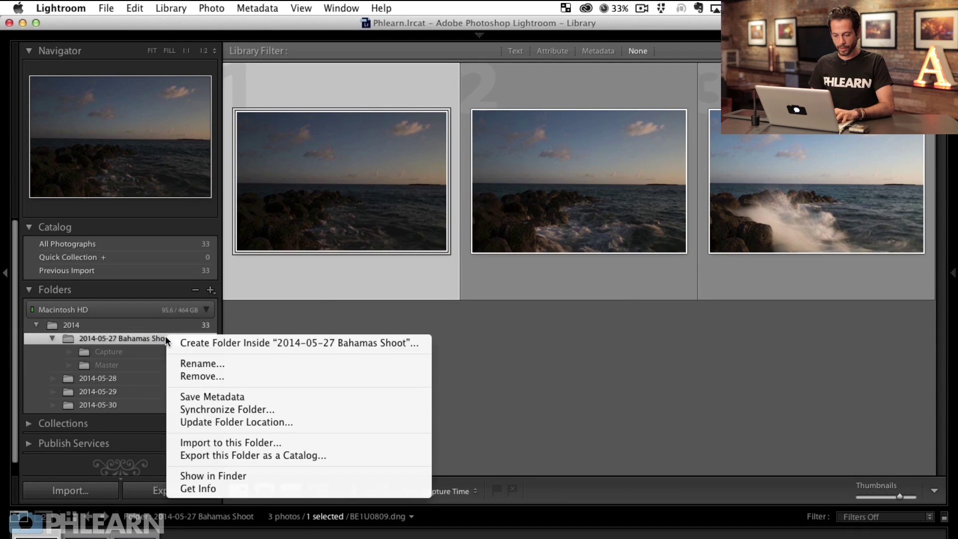
left_click(194, 342)
type("Out")
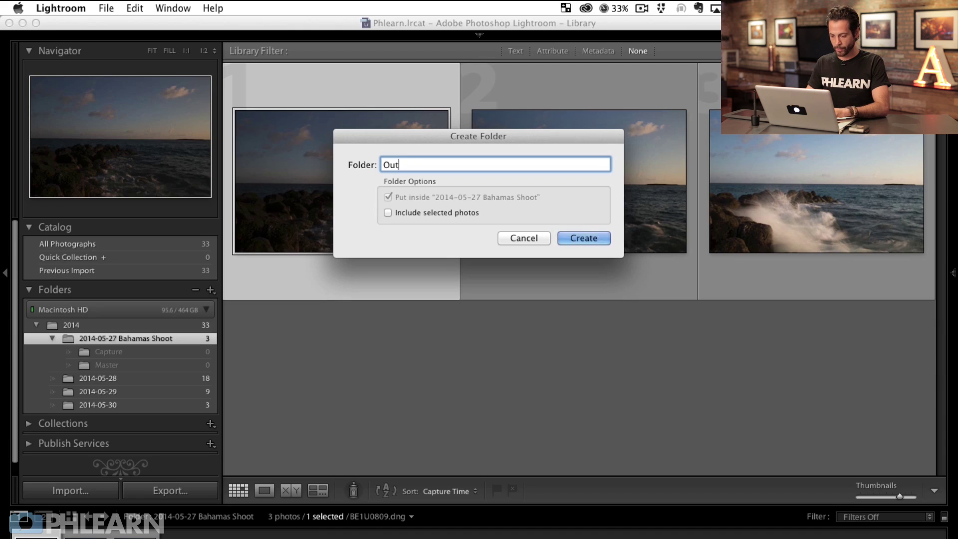
type("put")
key("Return")
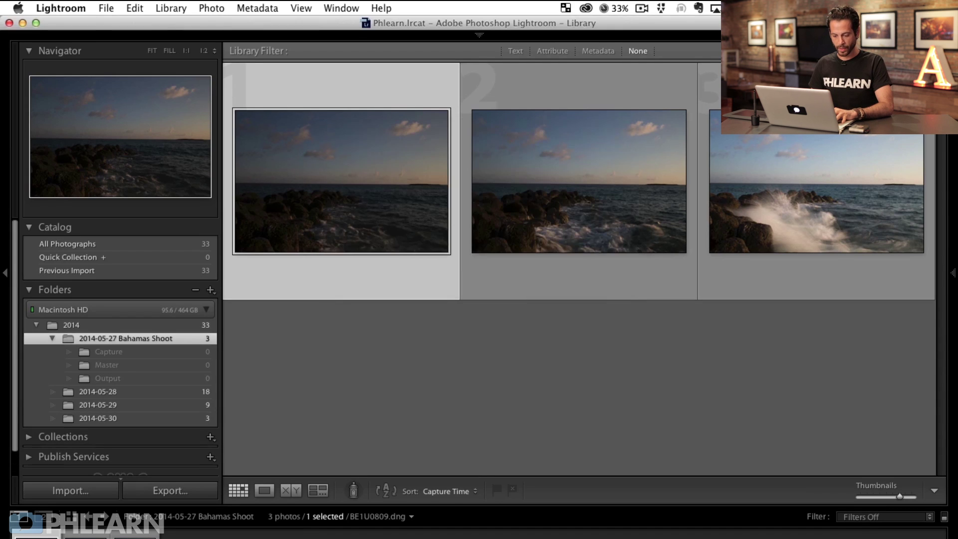
Step: Create a subfolder named "Selects" inside the 2014-05-27 Bahamas Shoot folder
right_click(182, 342)
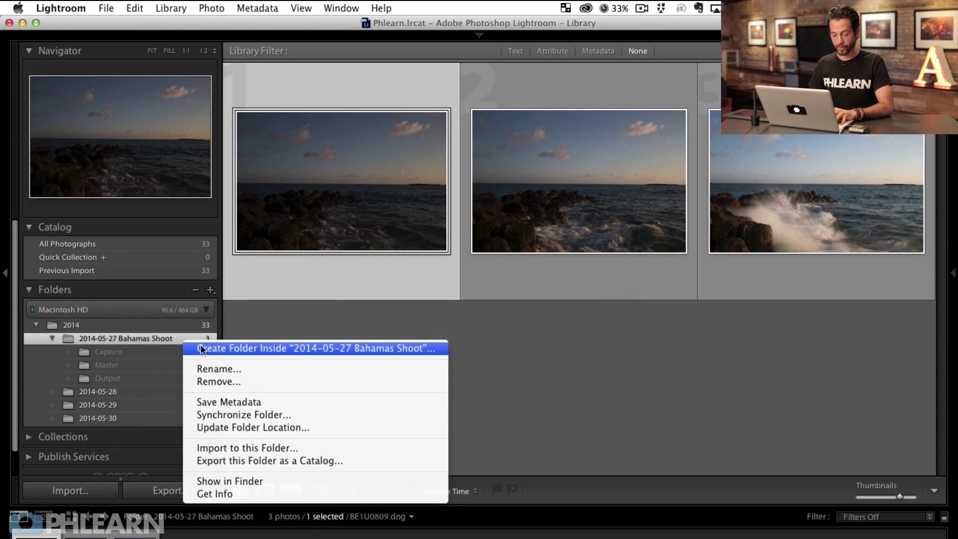
left_click(203, 347)
type("Selects")
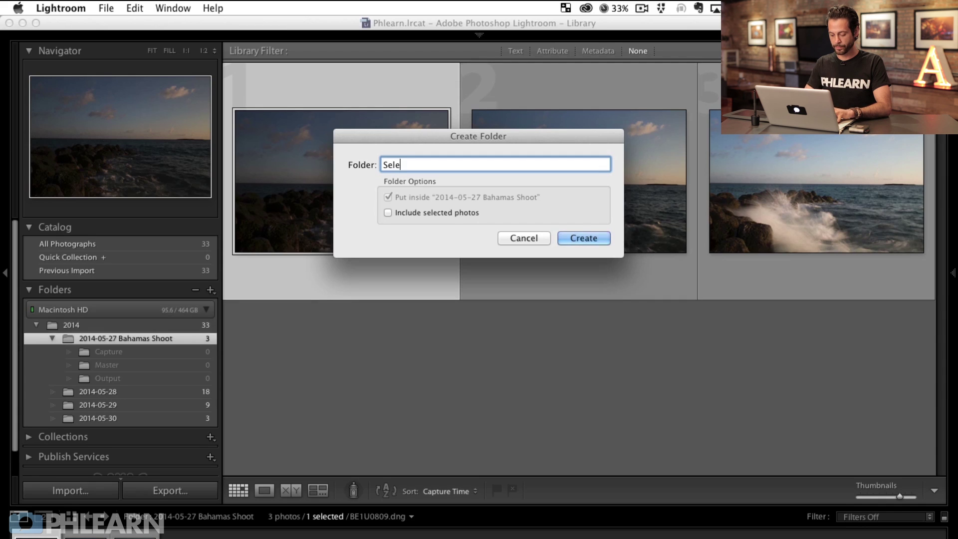
left_click(582, 239)
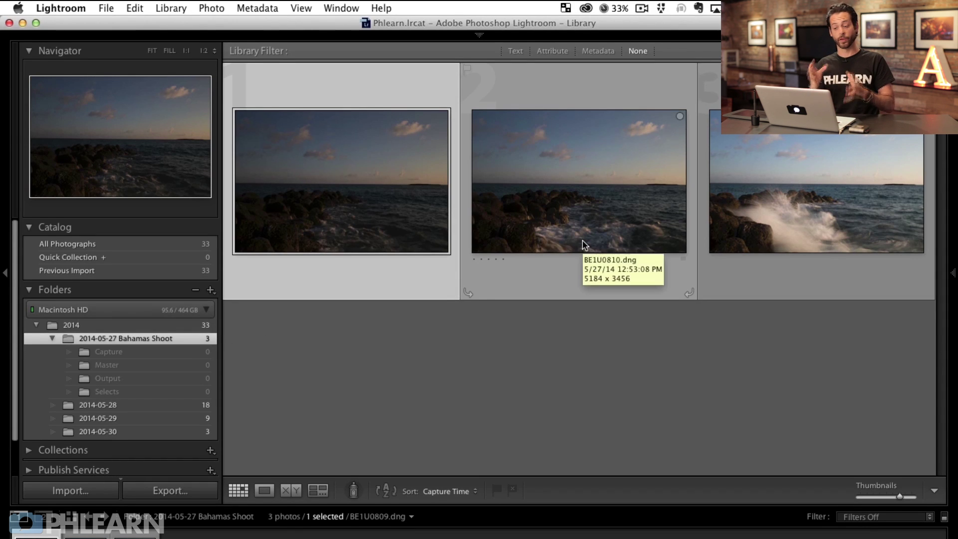
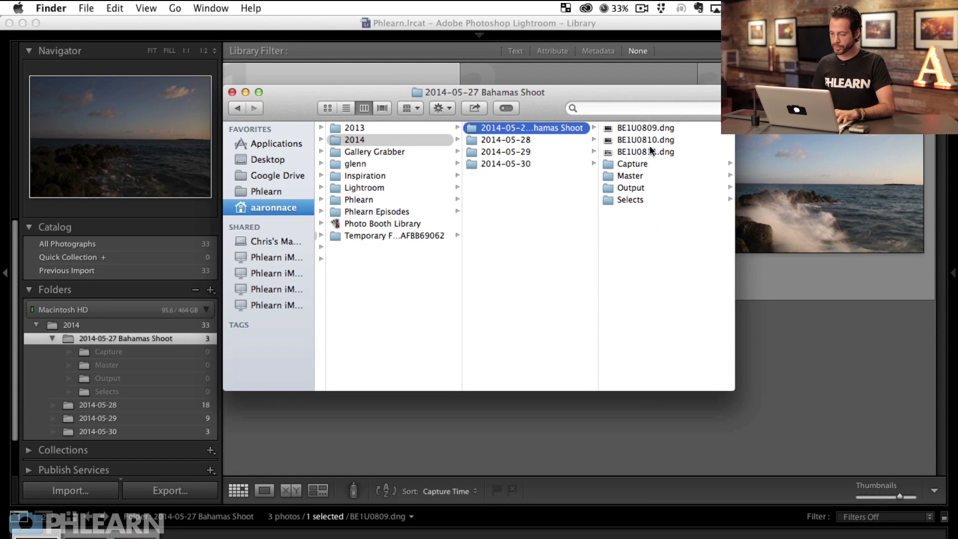
Step: View the contents of the 2014-05-28 folder in Finder and close the Finder window
left_click(549, 140)
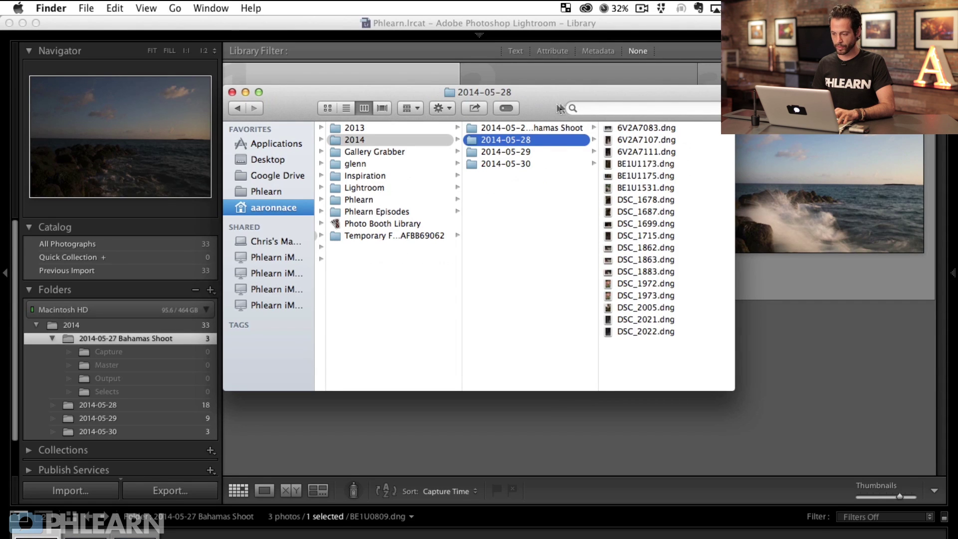
left_click_drag(560, 109, 549, 135)
key("super+w")
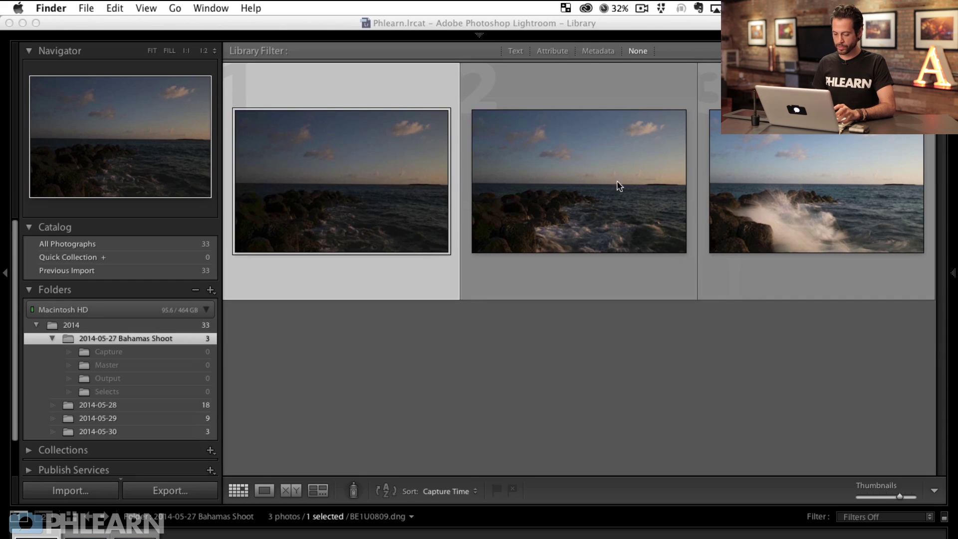
Step: Select all three seascape photos in the 2014-05-27 Bahamas Shoot folder and move them into its Capture subfolder
left_click(864, 182)
left_click(581, 184)
key("Right")
key("super+a")
left_click_drag(367, 167, 155, 355)
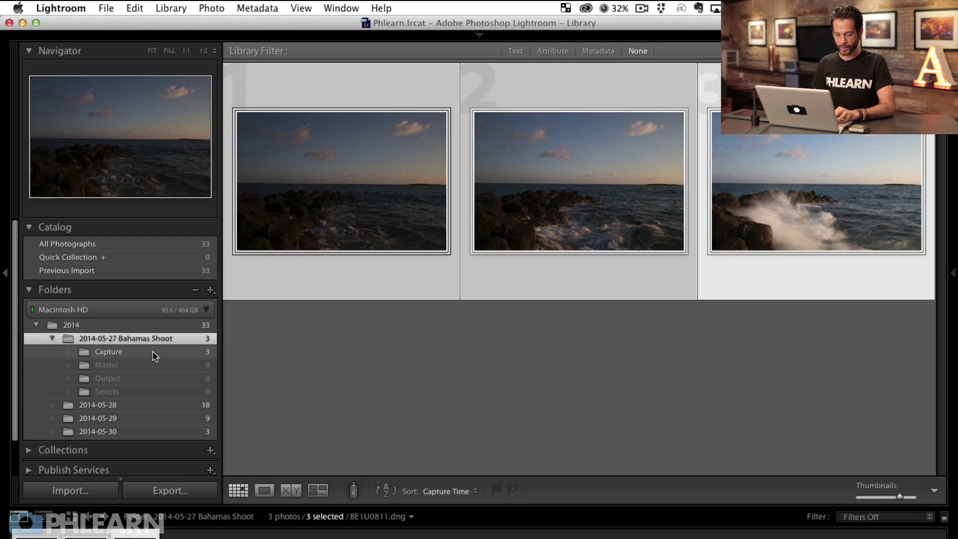
Step: Move all photos from the 2014-05-28 folder into the Capture subfolder
left_click(162, 404)
key("super+a")
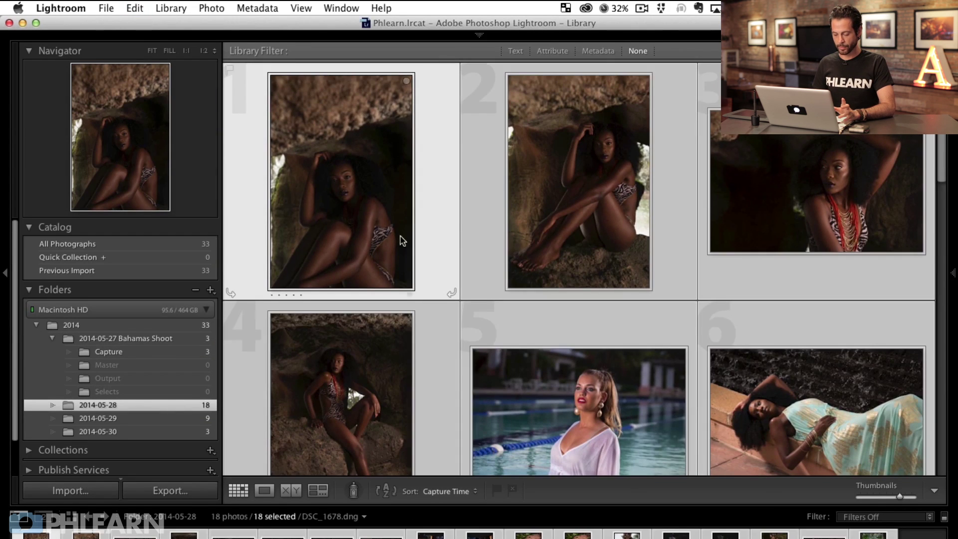
left_click_drag(380, 216, 168, 354)
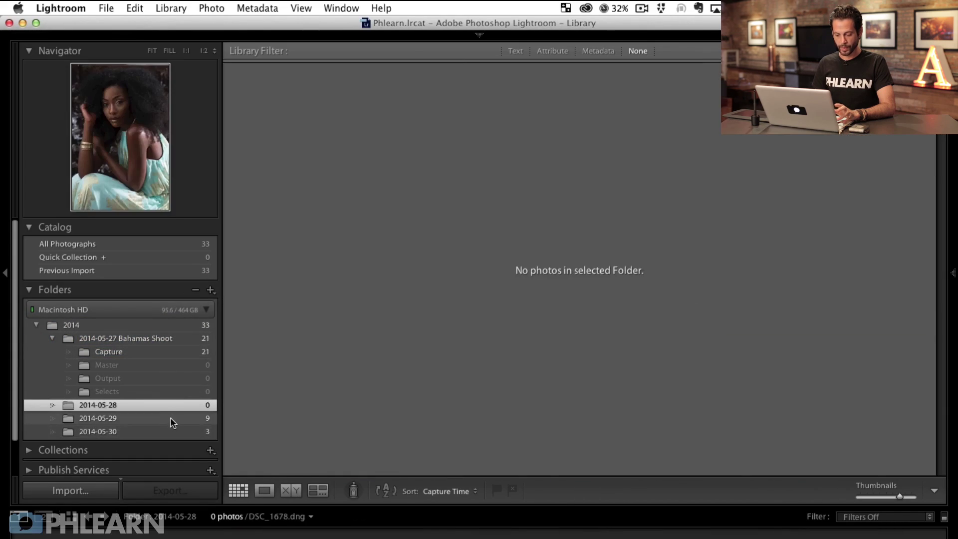
Step: Move all photos from the 2014-05-29 and 2014-05-30 folders into the Capture subfolder
left_click(169, 419)
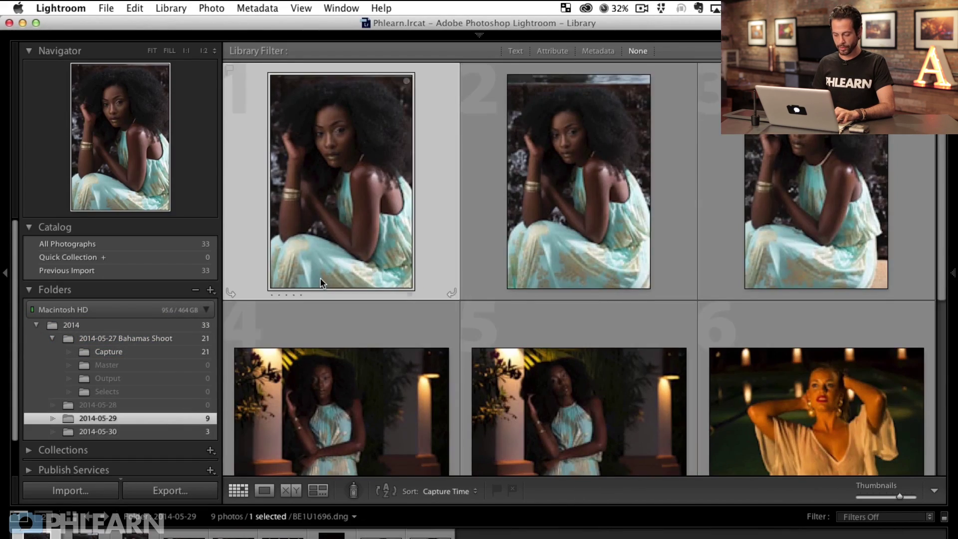
left_click_drag(368, 205, 186, 355)
left_click(163, 432)
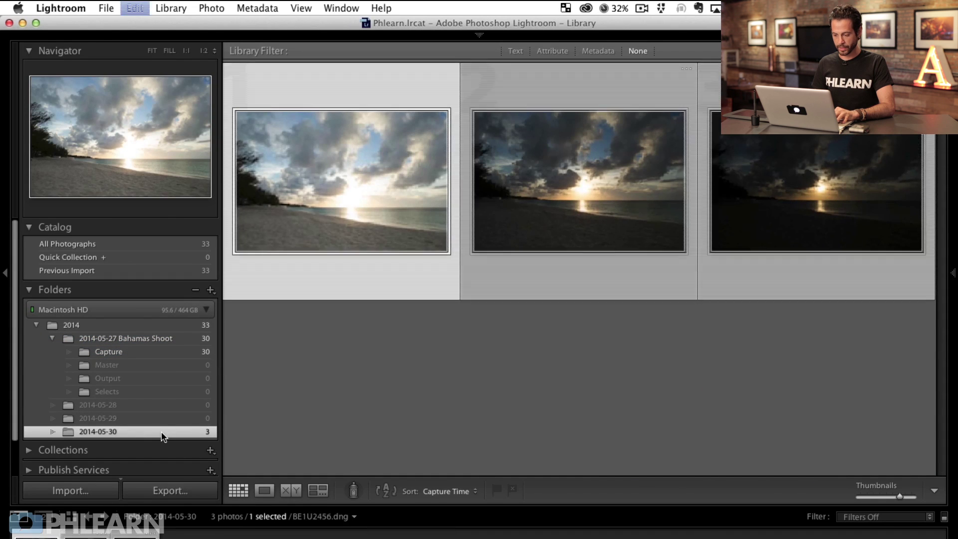
left_click_drag(315, 199, 162, 349)
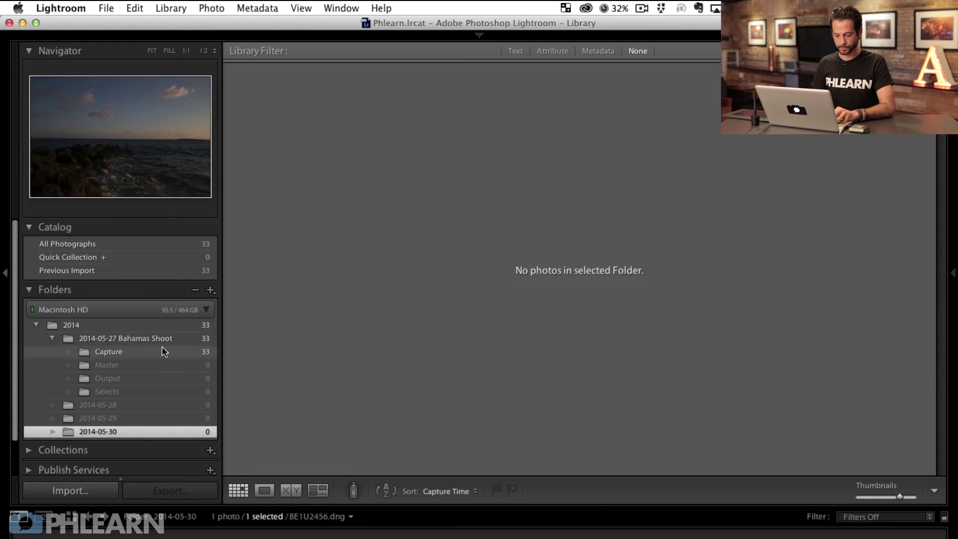
Step: Collapse the 2014-05-27 Bahamas Shoot folder and remove the empty 2014-05-28, 2014-05-29 and 2014-05-30 folders
left_click(51, 339)
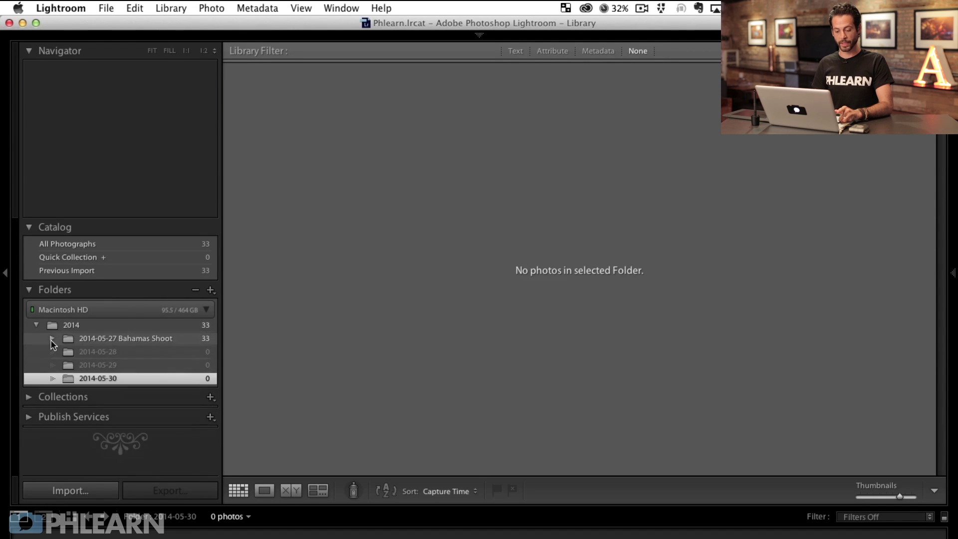
left_click(139, 354)
right_click(139, 354)
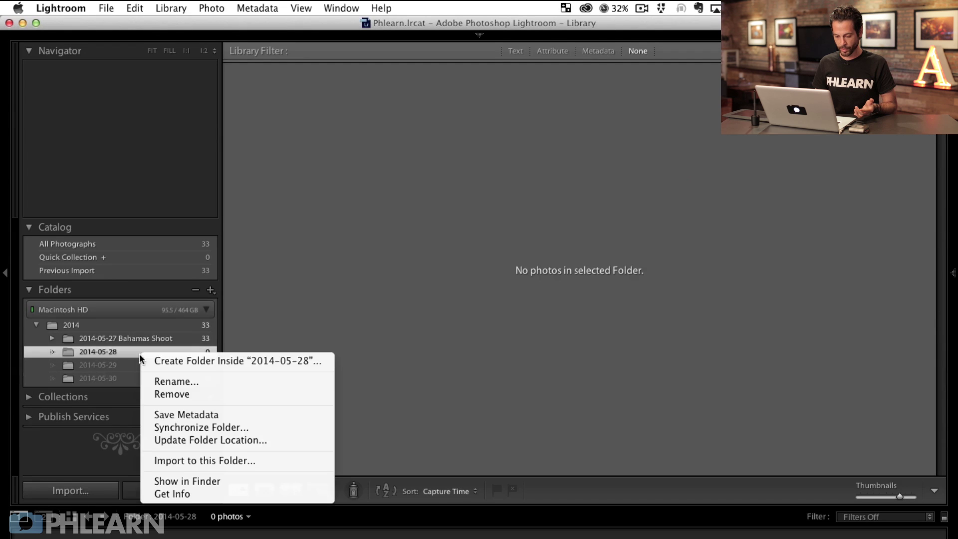
left_click(167, 396)
left_click(170, 354)
right_click(170, 354)
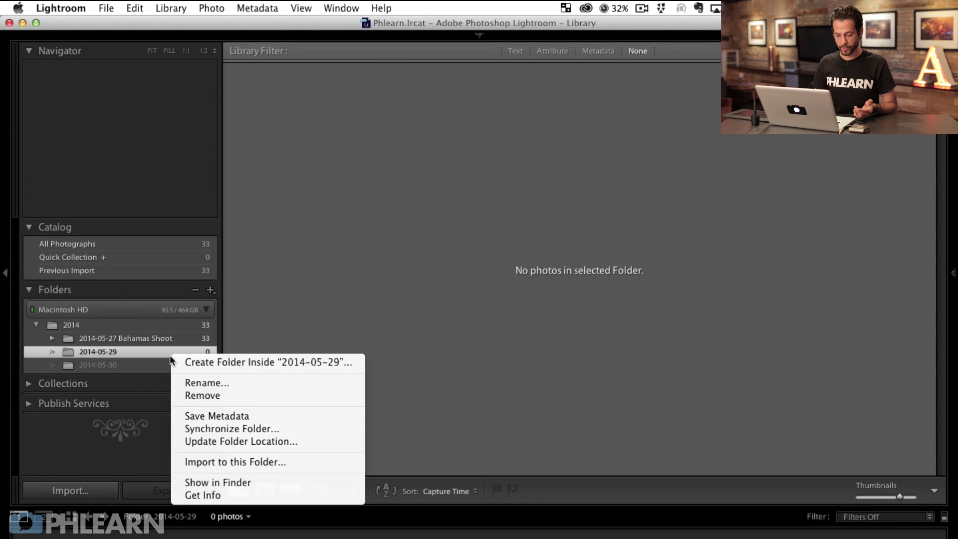
left_click(198, 395)
left_click(180, 356)
right_click(180, 355)
left_click(202, 389)
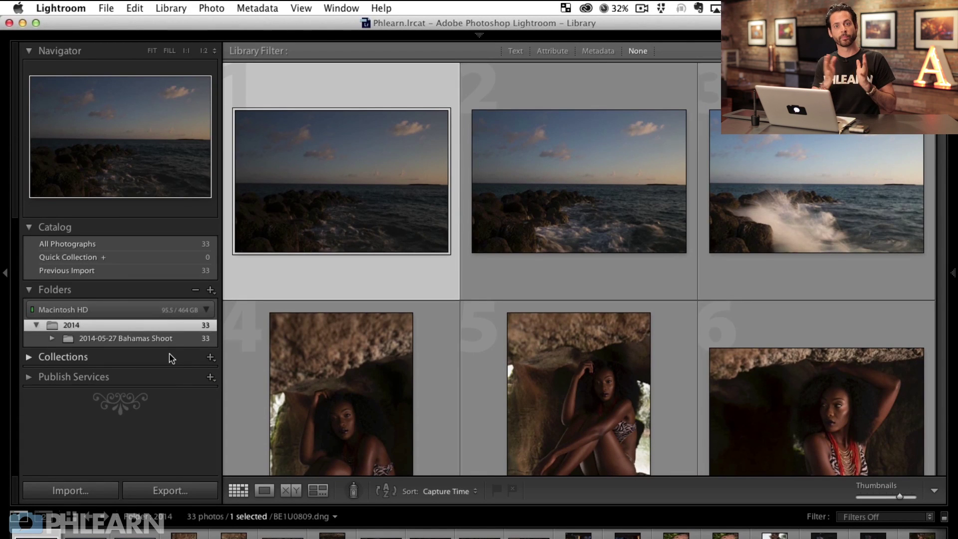
Step: Expand the 2014-05-27 Bahamas Shoot folder and look through the photos in its Capture subfolder
left_click(52, 338)
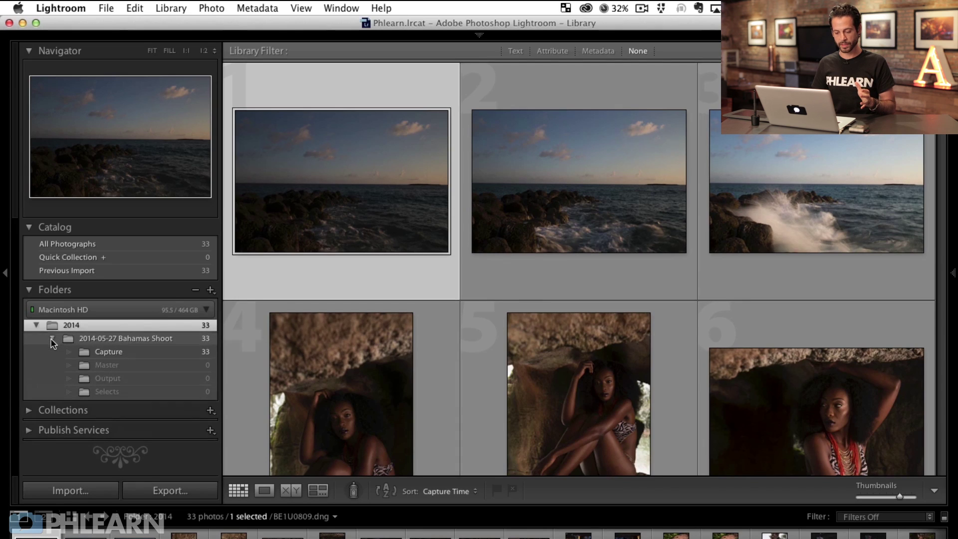
left_click(154, 355)
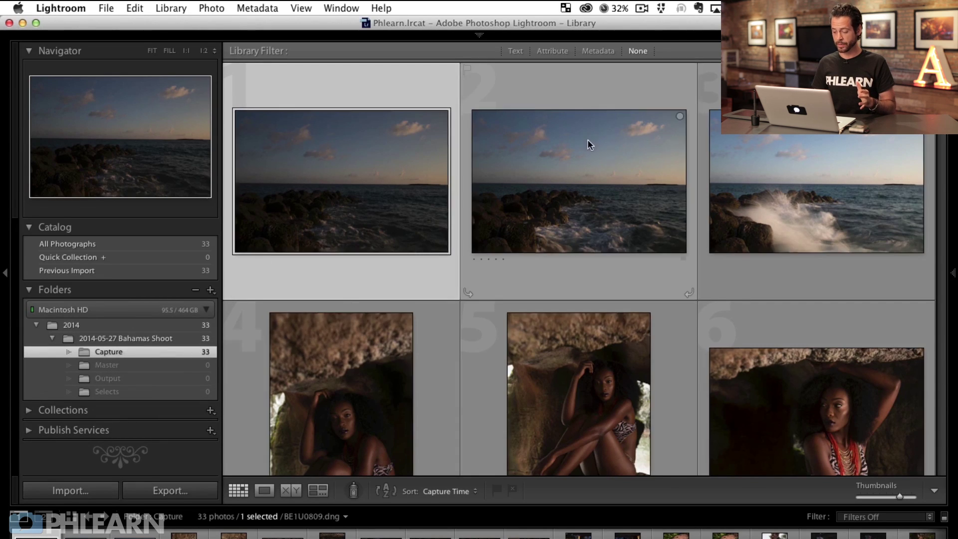
scroll(588, 142, "down", 10)
scroll(589, 141, "up", 15)
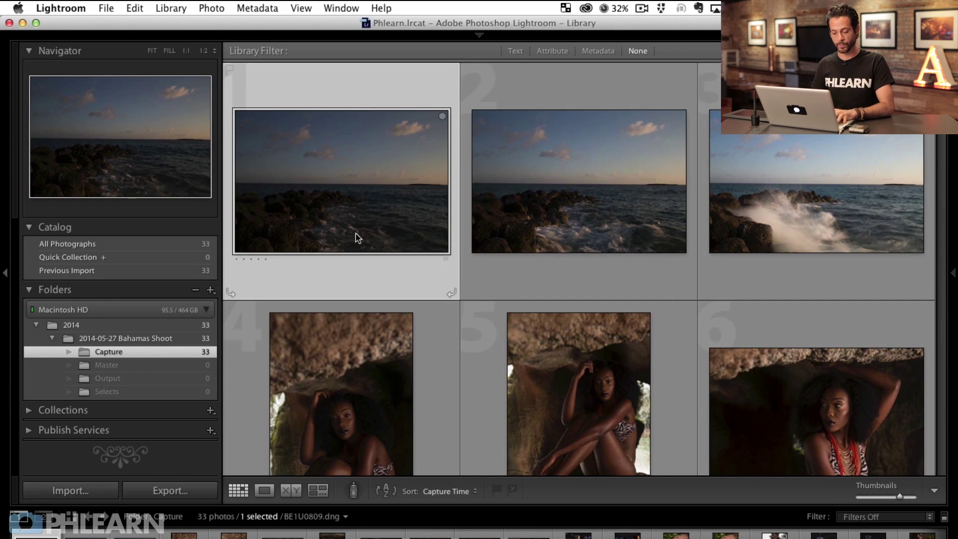
Step: Create a subfolder named "Landscape" inside the Capture folder and expand Capture
right_click(152, 352)
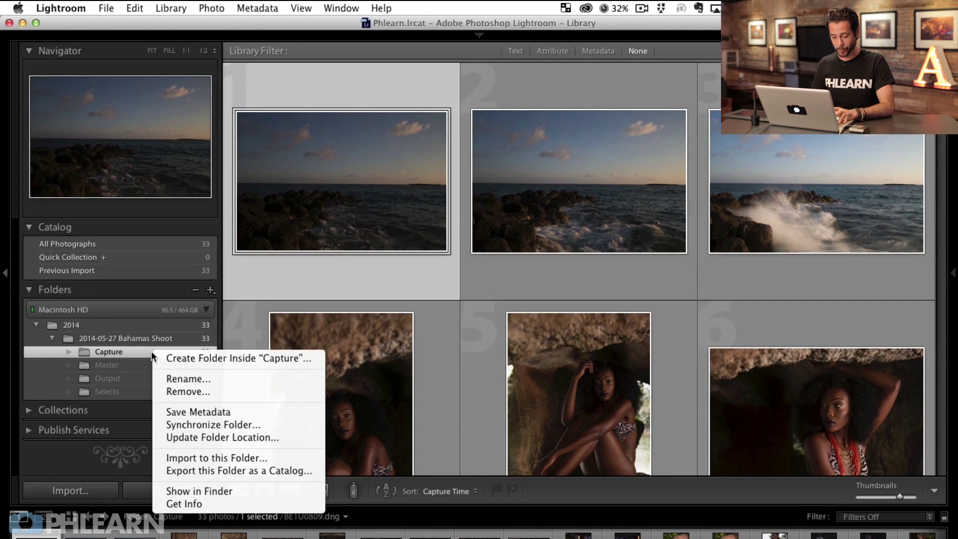
left_click(159, 360)
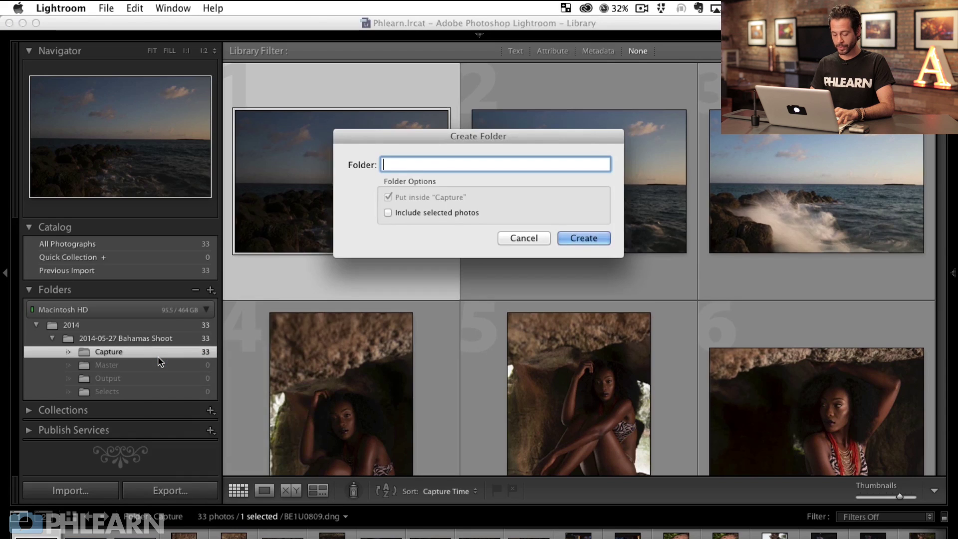
type("Lan")
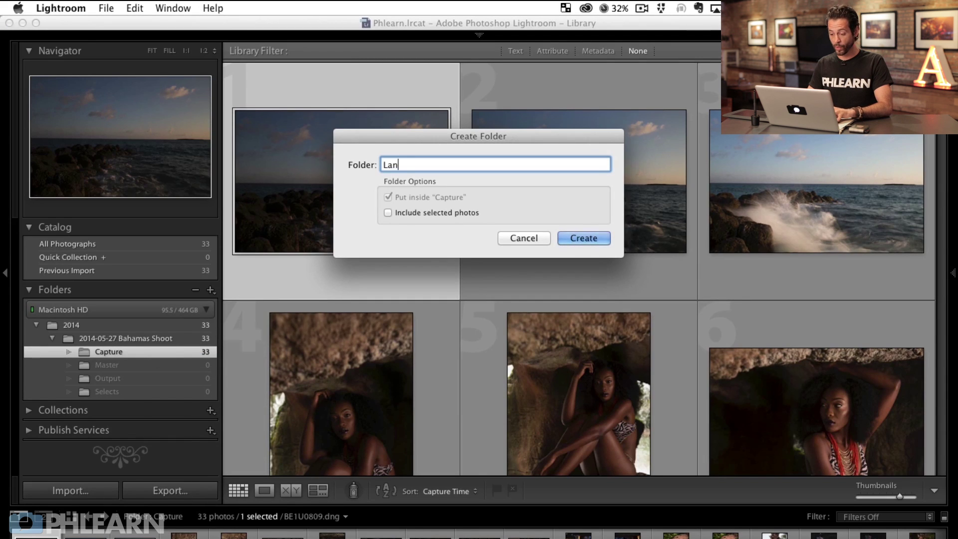
type("dscape")
key("Return")
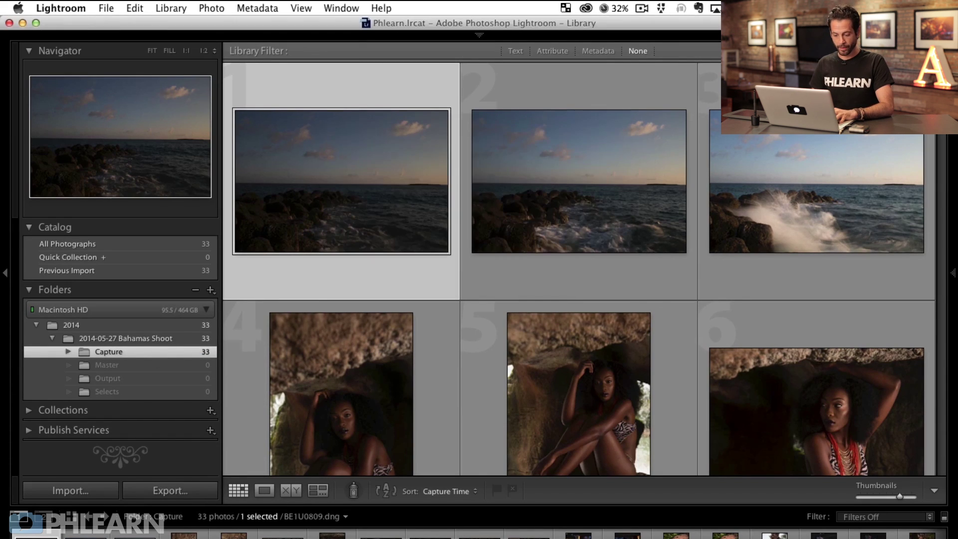
left_click(66, 352)
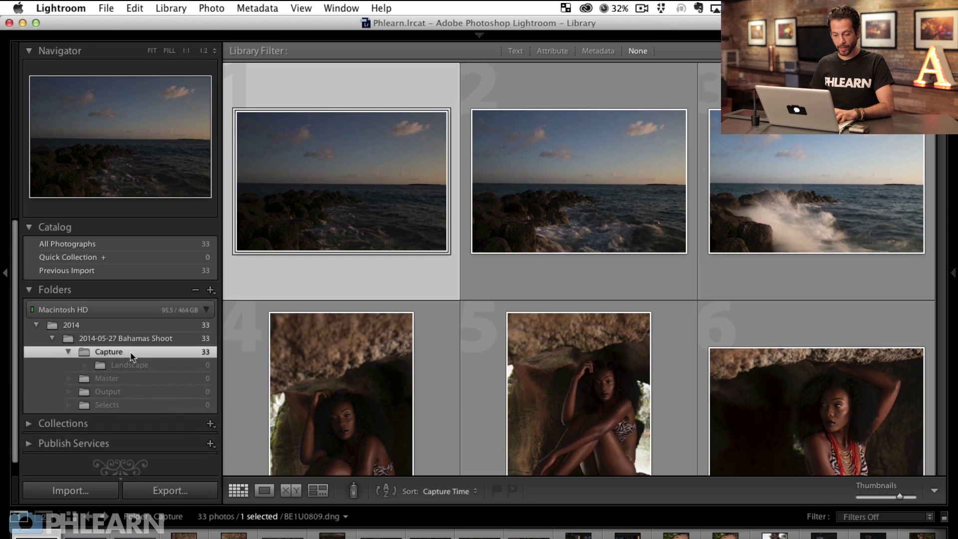
Step: Create a subfolder named "Portrait" inside the Capture folder
right_click(132, 354)
left_click(152, 358)
type("Portrait")
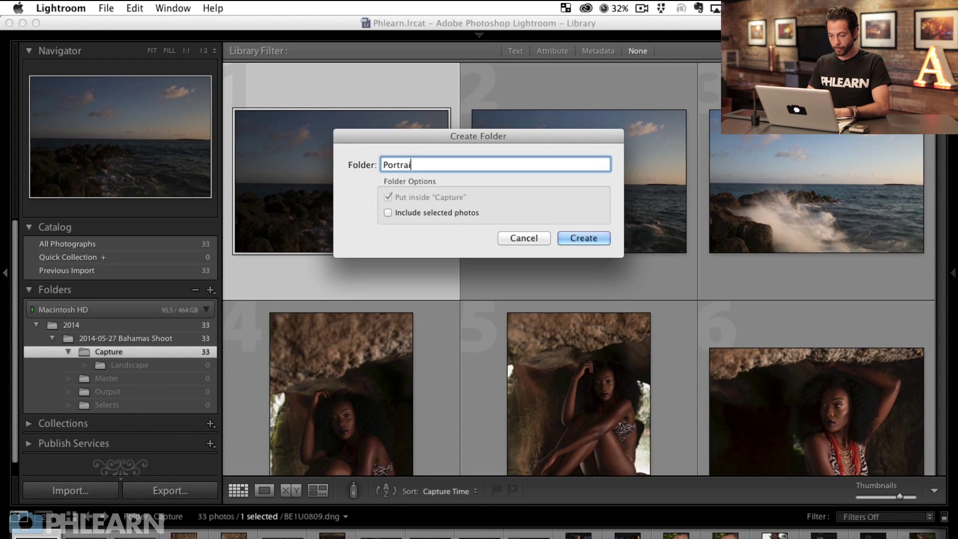
key("Return")
Step: Select the first three seascape photos in Capture and move them into the Landscape subfolder
left_click(614, 199, "super")
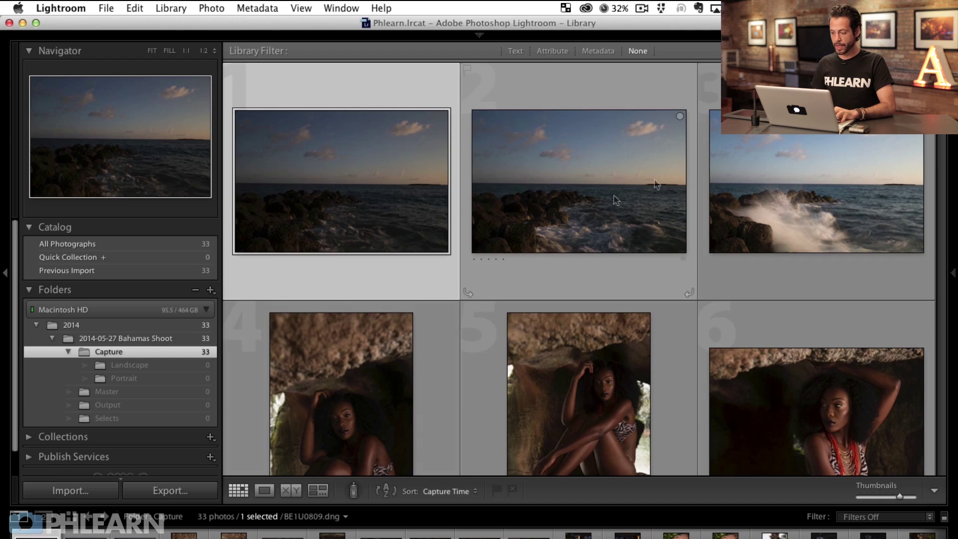
left_click(721, 199, "super")
left_click_drag(534, 214, 161, 361)
Step: Select all the photos of people, from the first cave portrait through the headshots, and move them into the Portrait subfolder
left_click(302, 358)
scroll(335, 375, "down", 10)
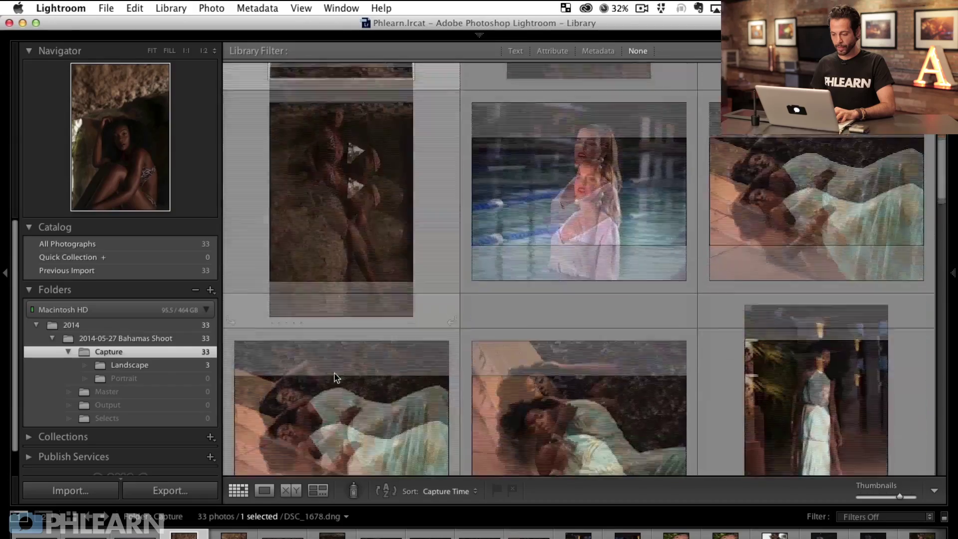
scroll(334, 374, "down", 10)
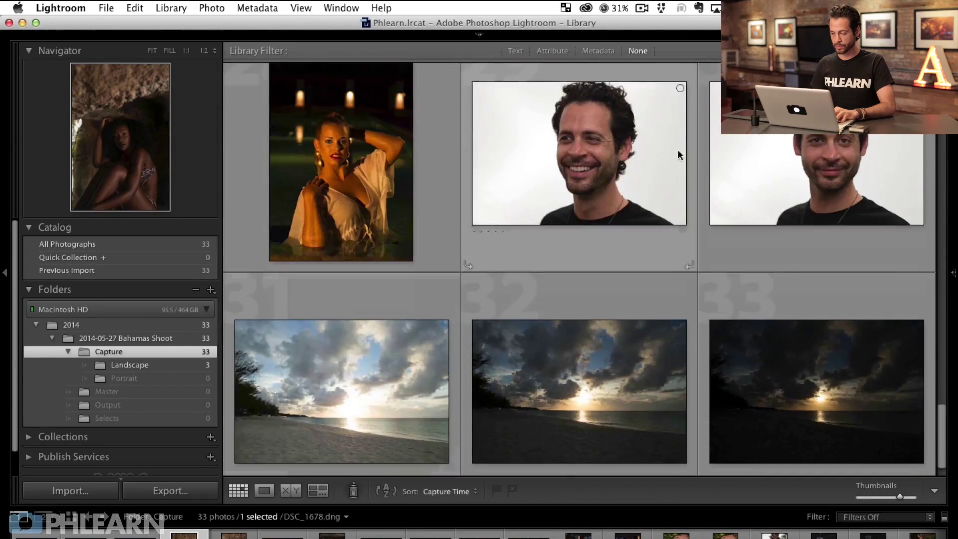
left_click(678, 149, "shift")
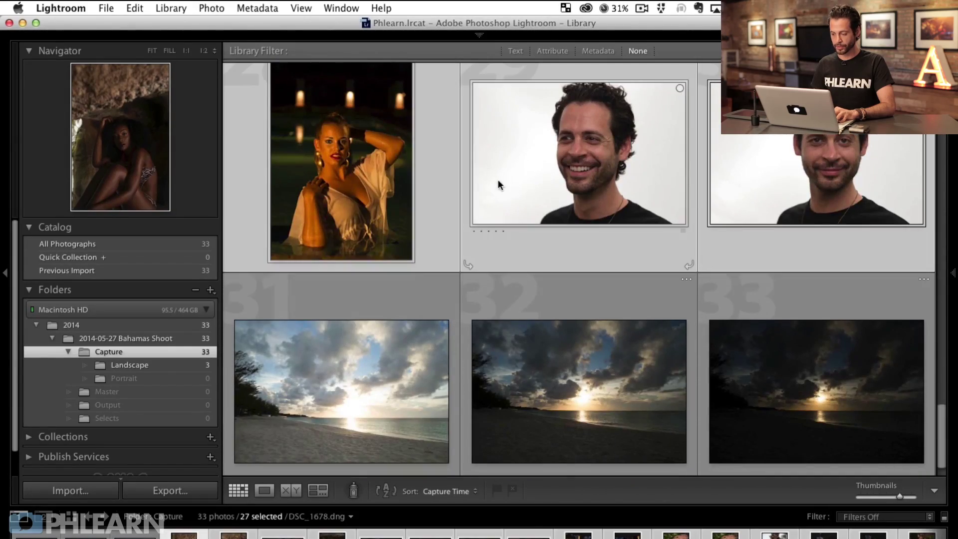
left_click_drag(548, 175, 144, 382)
Step: Select the last three beach sunset photos in Capture and move them into the Landscape subfolder
left_click(324, 367)
left_click(738, 364, "shift")
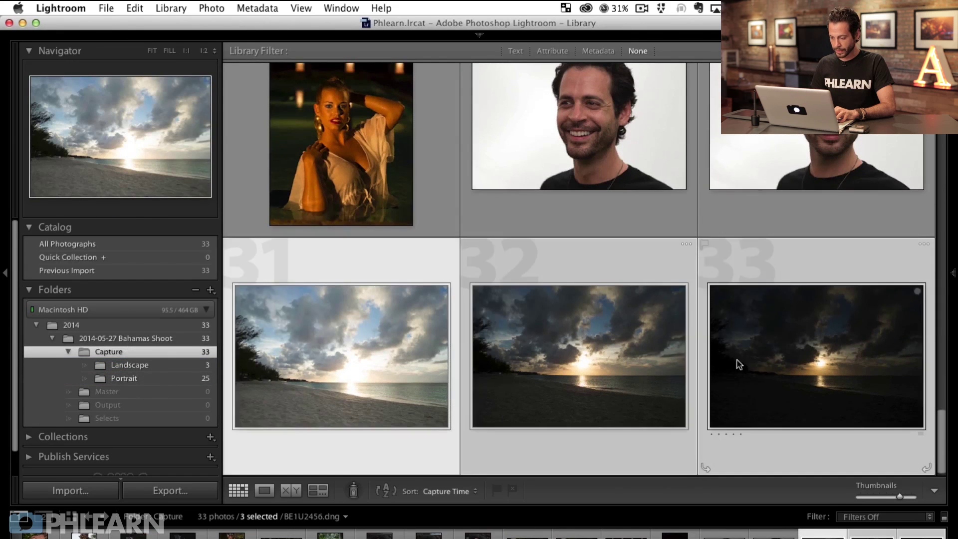
left_click_drag(579, 355, 180, 369)
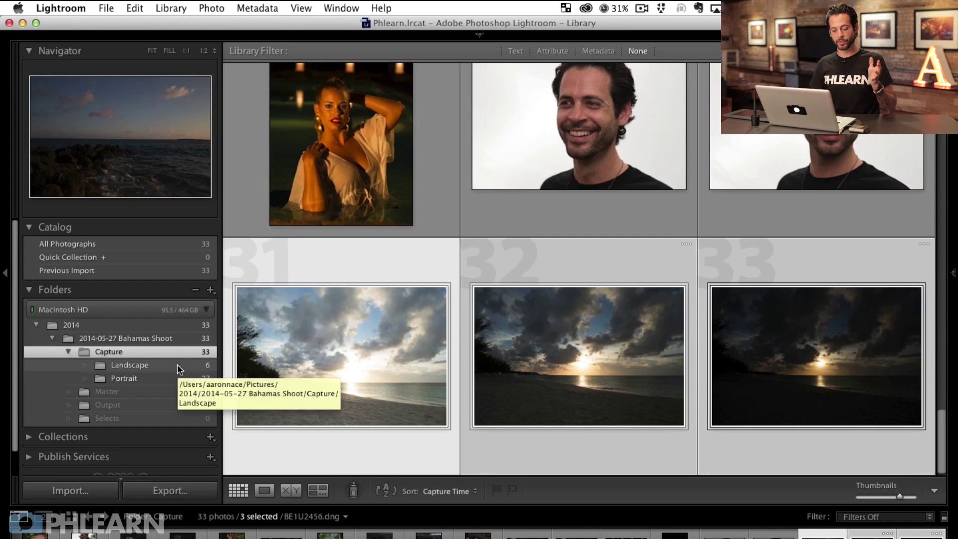
Step: Review the photos in the Bahamas Shoot folder and its Capture, Landscape and Portrait subfolders
left_click(172, 339)
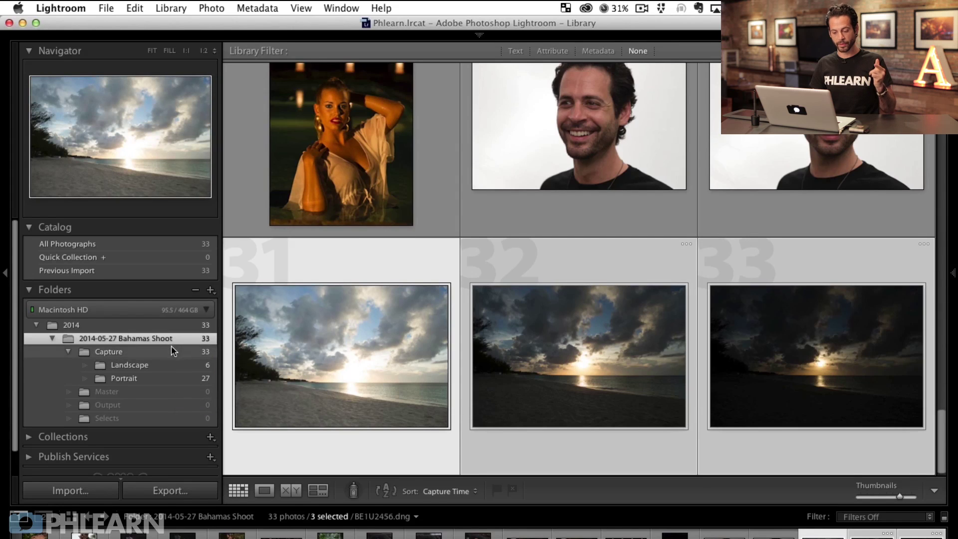
left_click(172, 349)
left_click(174, 364)
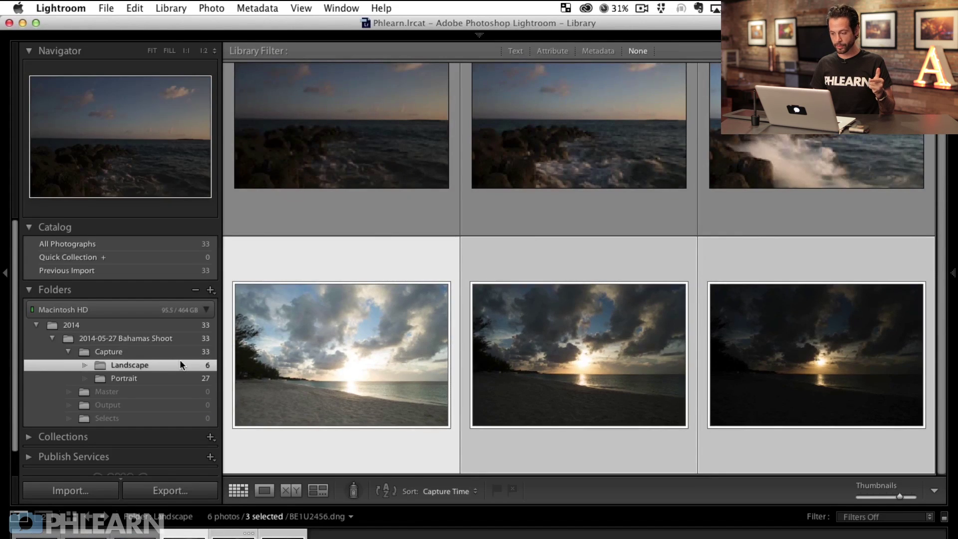
left_click(188, 378)
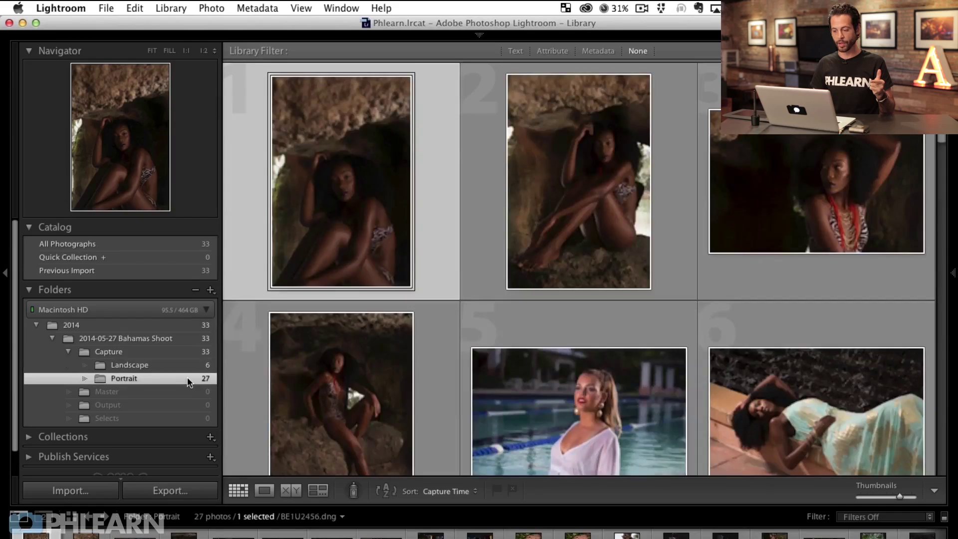
scroll(523, 265, "down", 5)
scroll(523, 259, "down", 10)
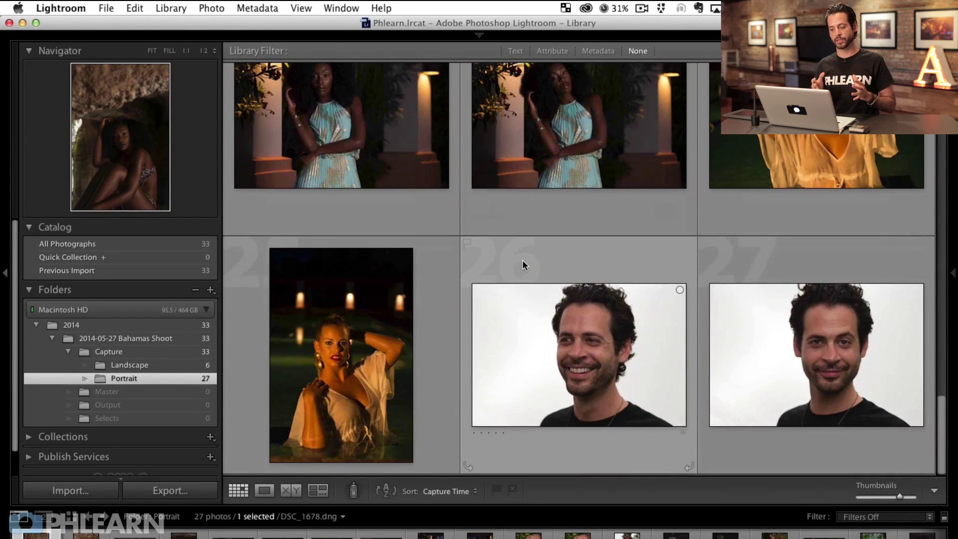
scroll(522, 260, "up", 3)
scroll(522, 260, "down", 3)
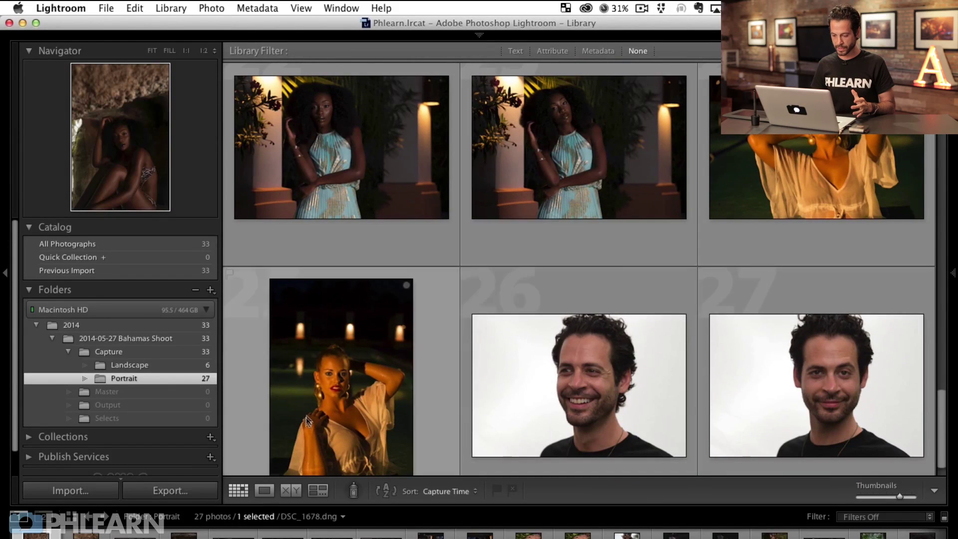
Step: Open the horizontal pool portrait BE1U1921.dng for developing and set its white balance by sampling the woman's white blouse
double_click(760, 179)
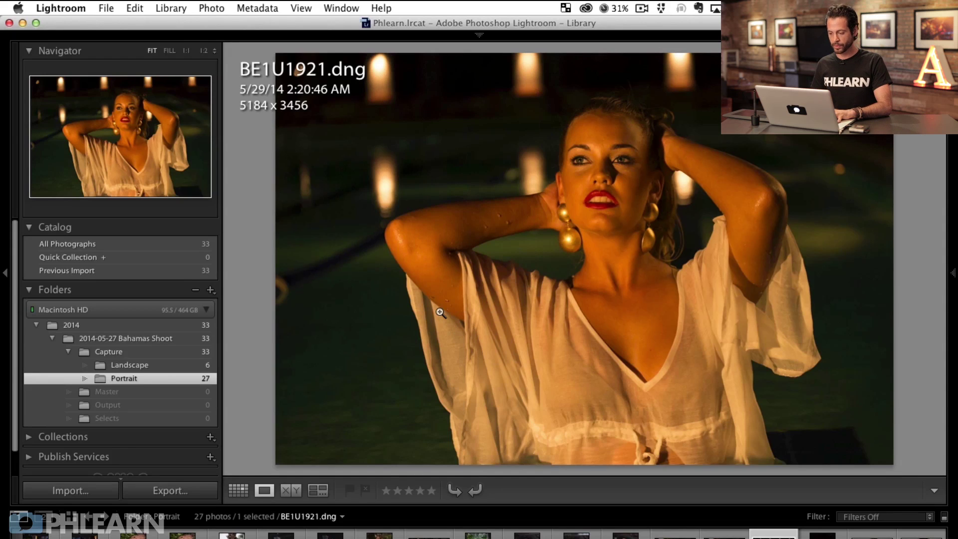
key("super+j")
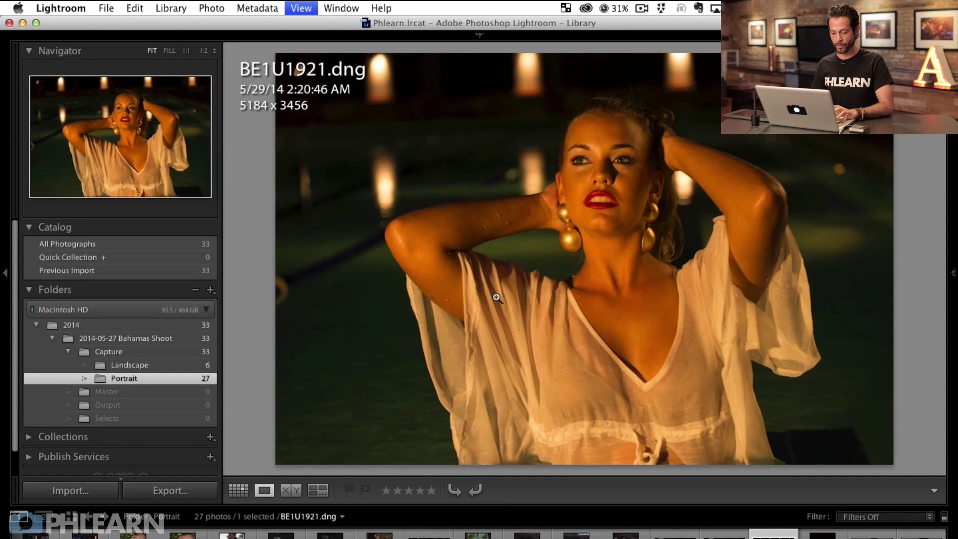
key("d")
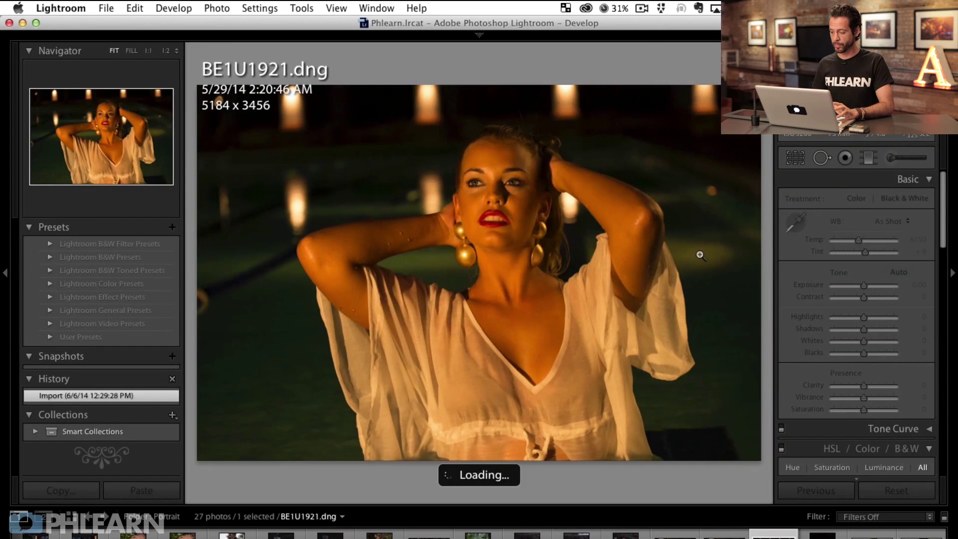
left_click(796, 224)
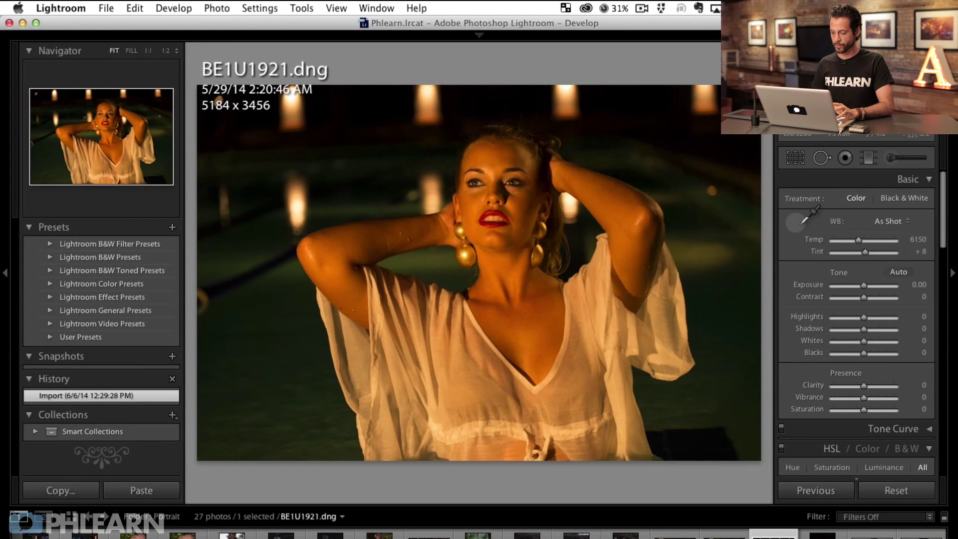
left_click(592, 338)
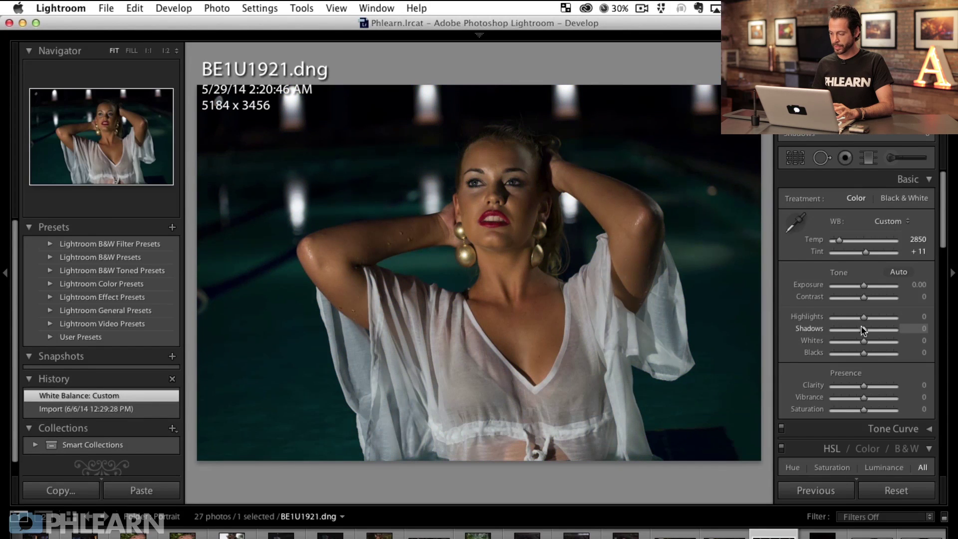
Step: Adjust the pool portrait to Shadows +82, Blacks +47, Tint +24, Temp 3463, Vibrance +31 and Highlights +30
mouse_move(880, 333)
left_mouse_down()
mouse_move(907, 334)
mouse_move(889, 333)
mouse_move(877, 352)
left_mouse_up()
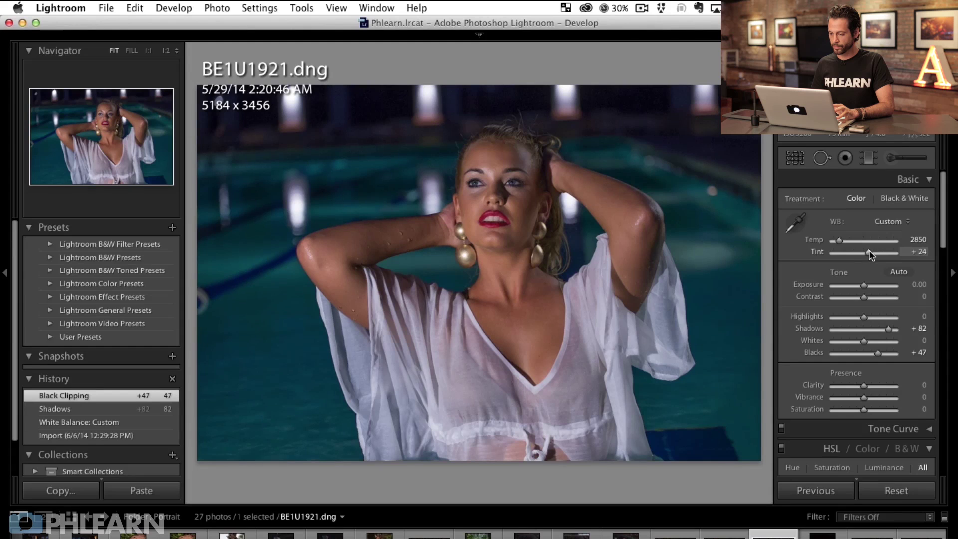
left_click_drag(871, 255, 871, 254)
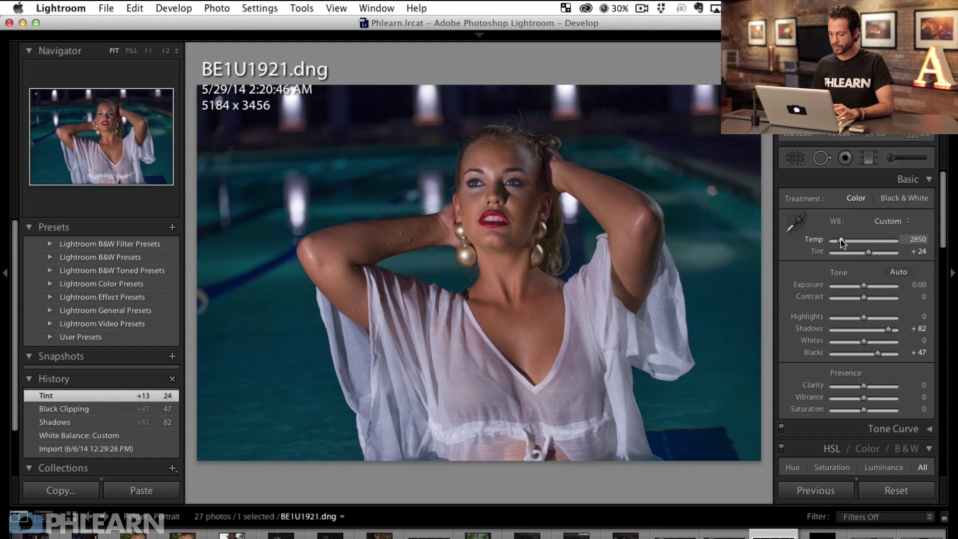
left_click_drag(845, 242, 845, 242)
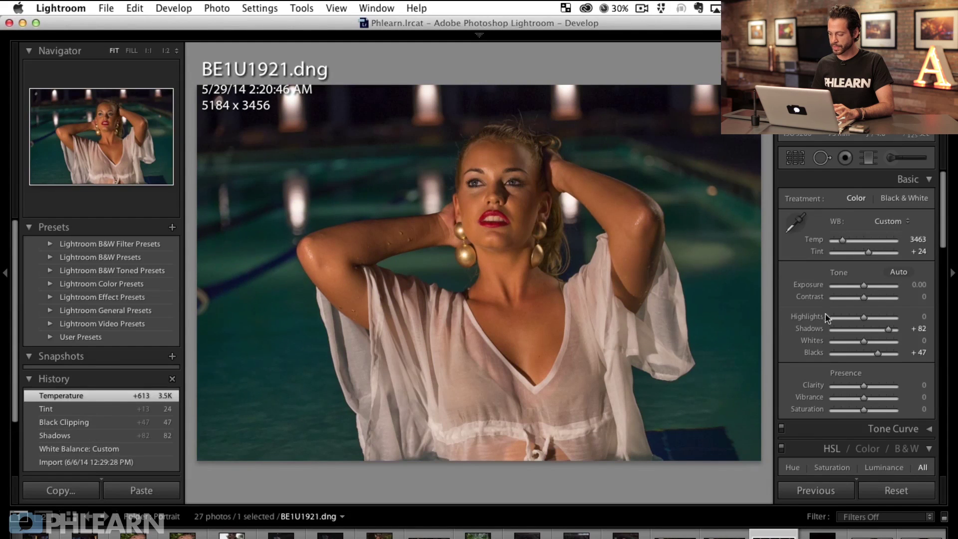
left_click_drag(874, 401, 874, 401)
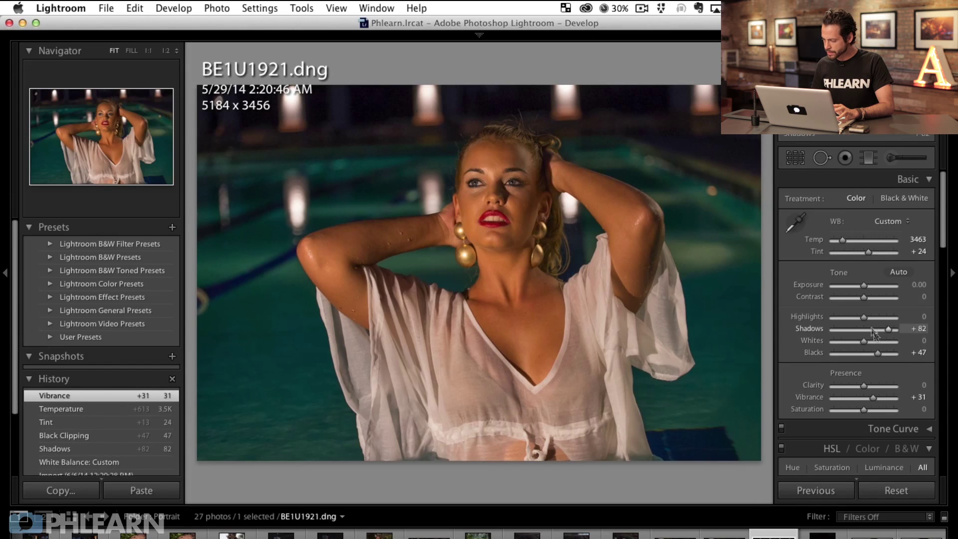
left_click_drag(872, 318, 874, 320)
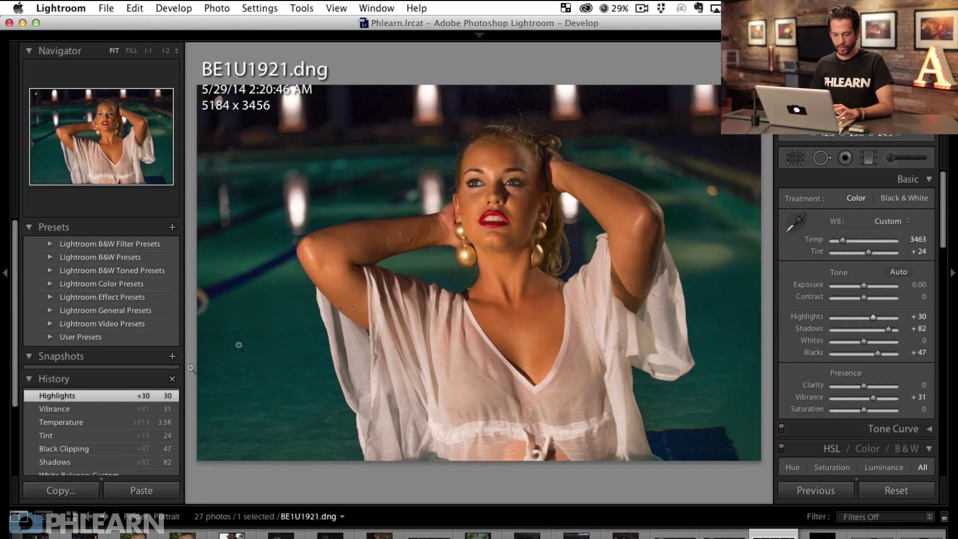
Step: Compare the pool portrait's original import state with its latest Highlights edit in the history
scroll(125, 390, "down", 2)
scroll(124, 390, "down", 1)
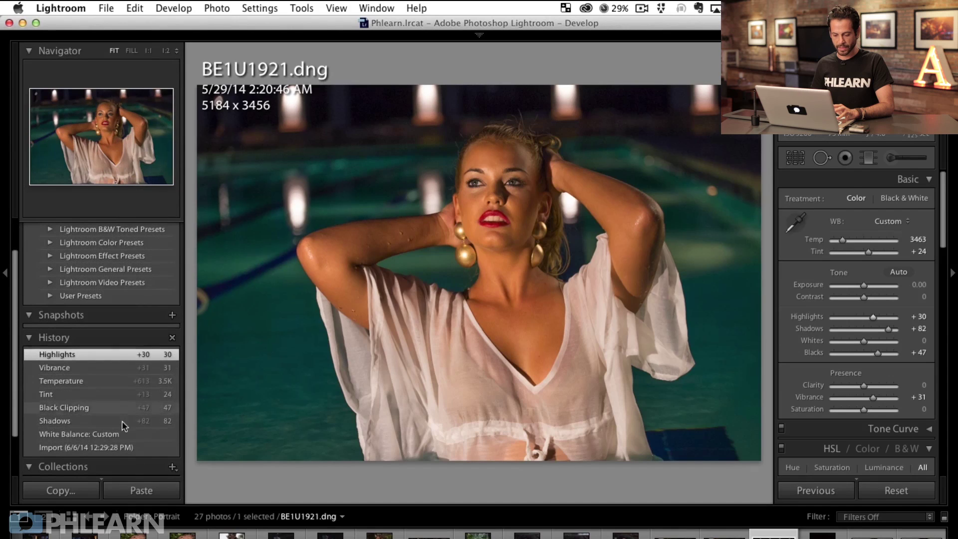
left_click(128, 447)
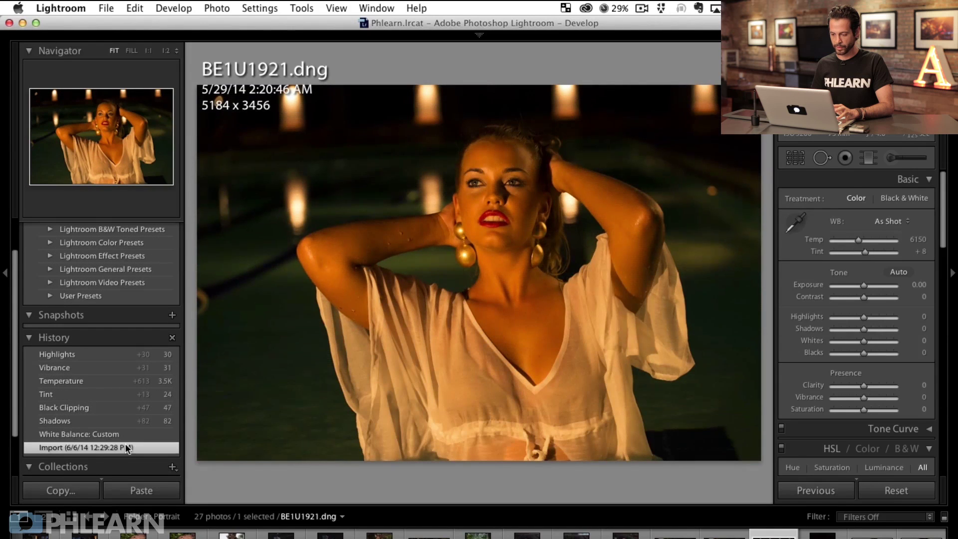
left_click(138, 355)
Step: Synchronize the edited pool portrait's develop settings to the vertical pool photo beside it in the grid, keeping the default setting selection
key("g")
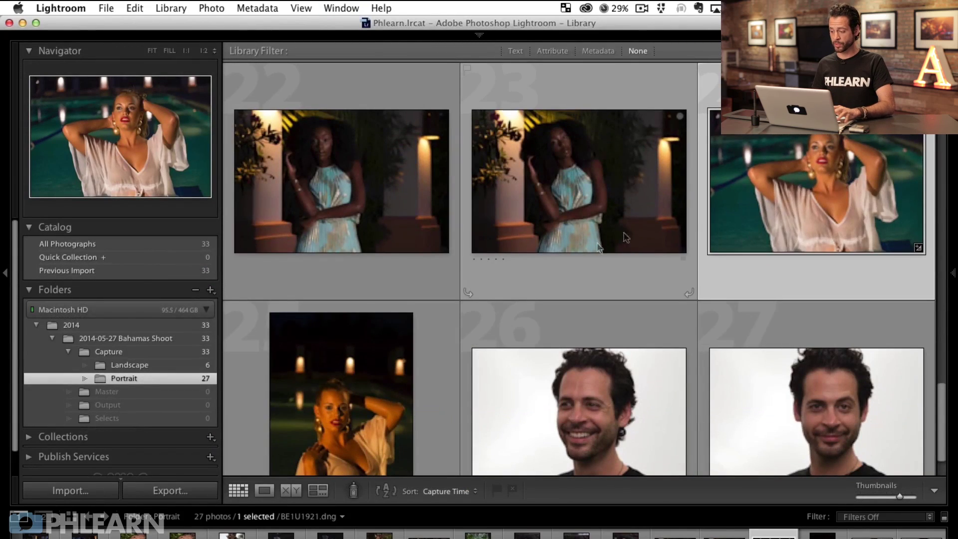
scroll(644, 231, "down", 1)
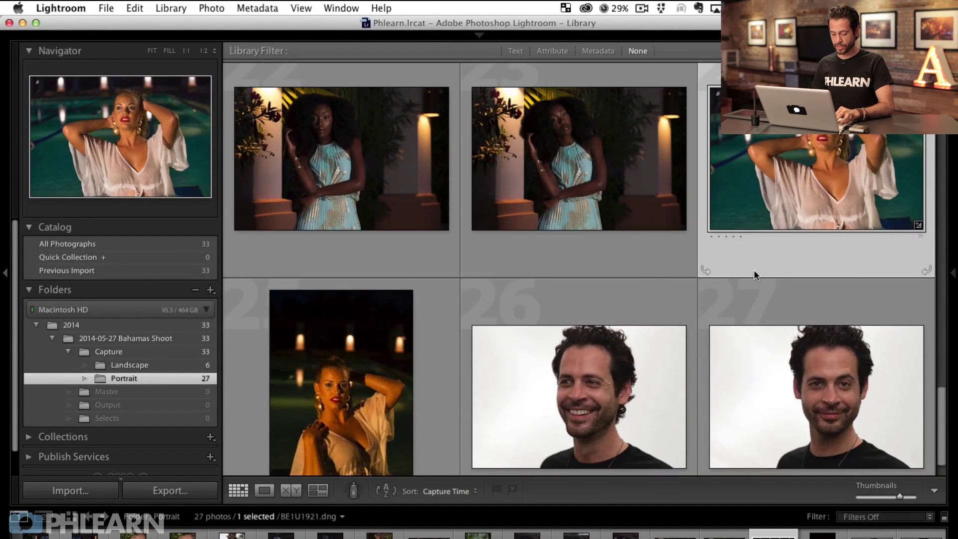
key("shift+Tab")
scroll(575, 208, "down", 1)
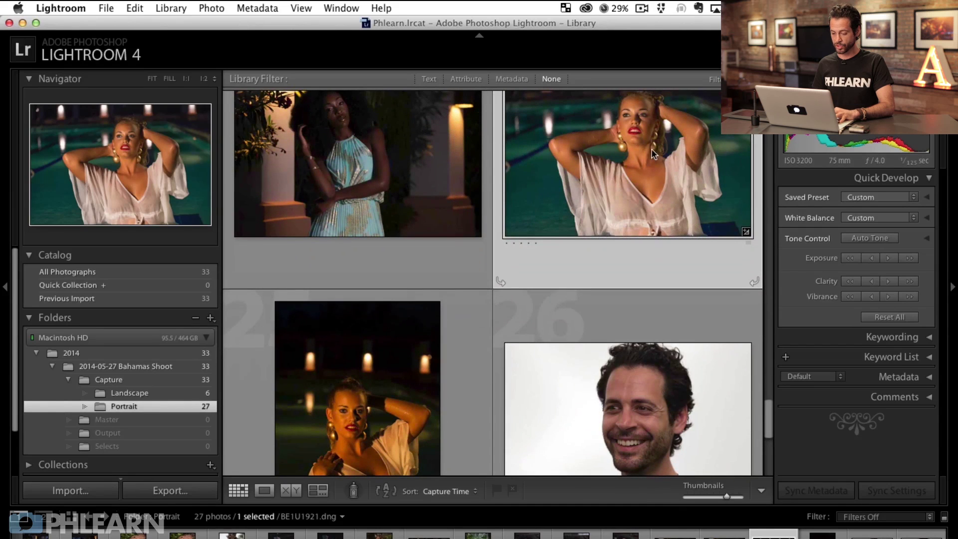
left_click(381, 382, "shift")
left_click(897, 491)
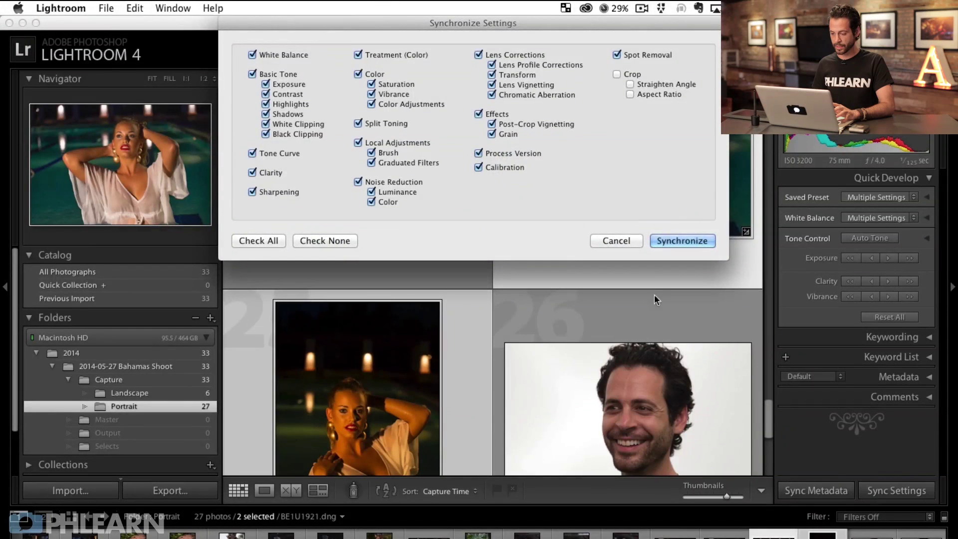
left_click(670, 241)
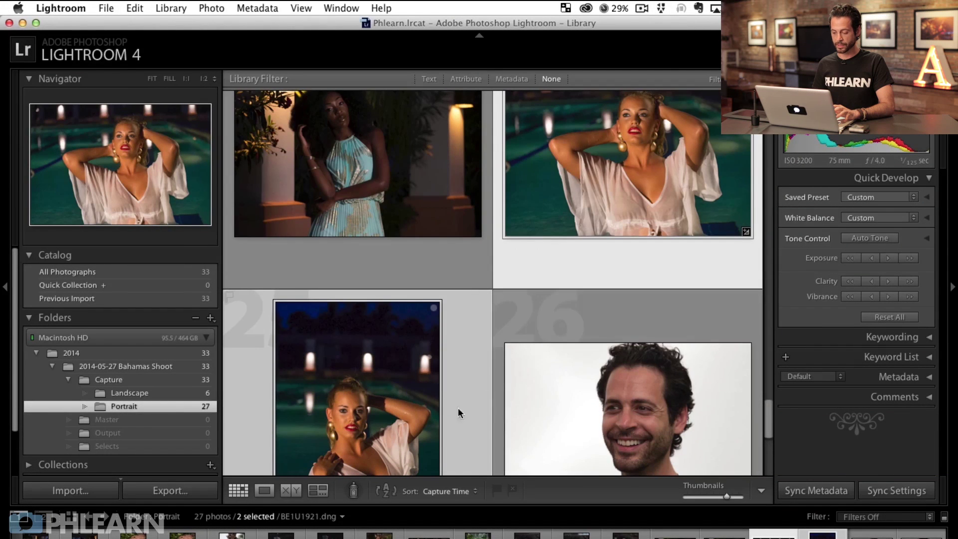
Step: Select only the edited horizontal pool portrait and open the export settings for it
left_click(560, 331)
scroll(531, 250, "up", 3)
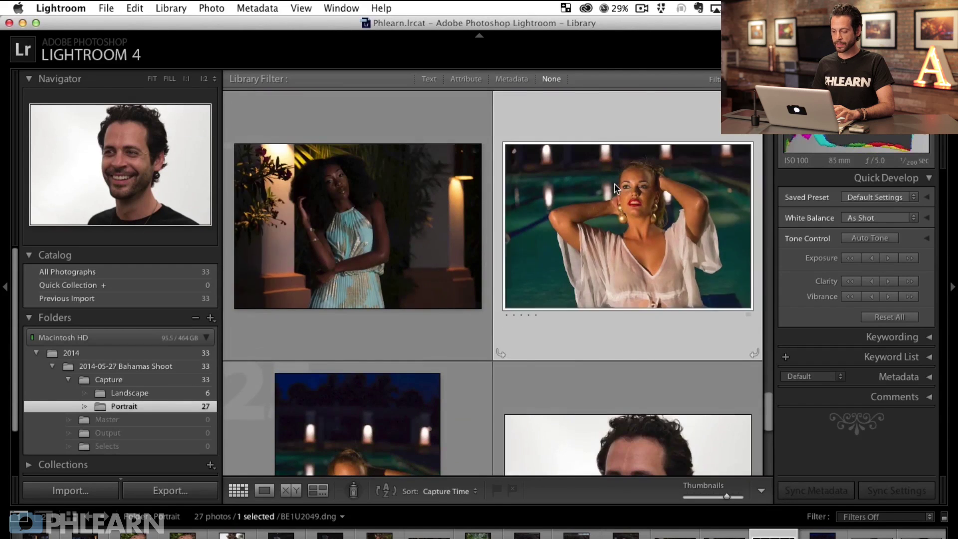
left_click(615, 189)
key("minus")
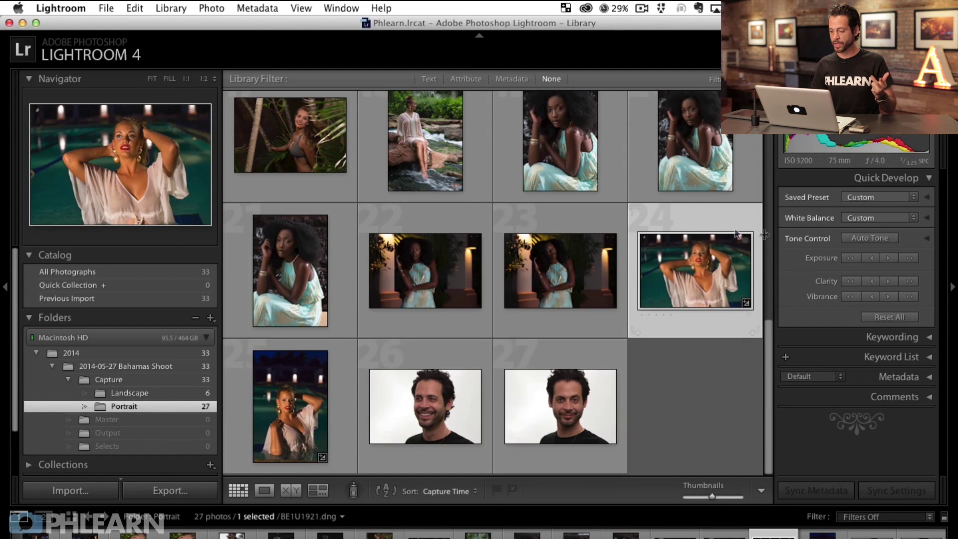
right_click(692, 251)
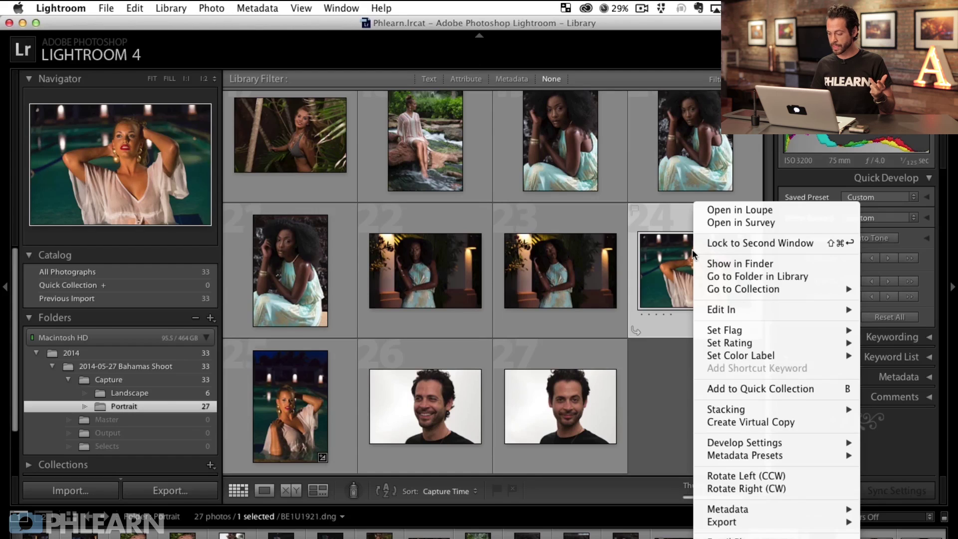
mouse_move(726, 524)
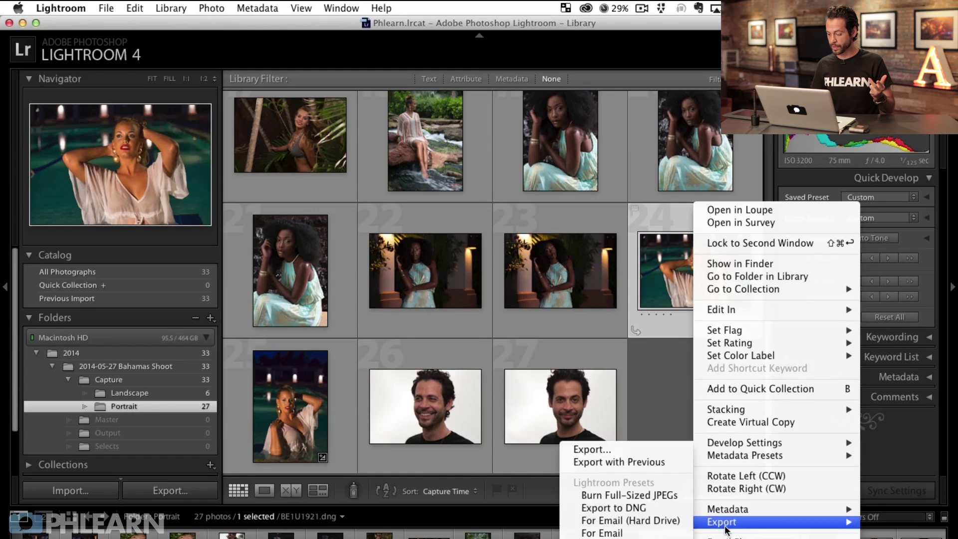
left_click(642, 449)
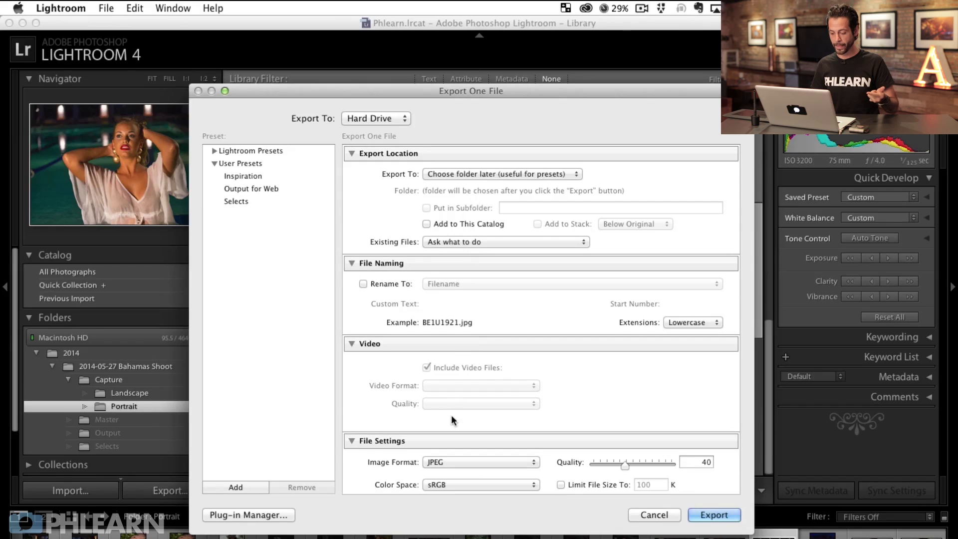
Step: Set the export's image format to TIFF and its color space to ProPhoto RGB
scroll(451, 415, "down", 3)
left_click(472, 418)
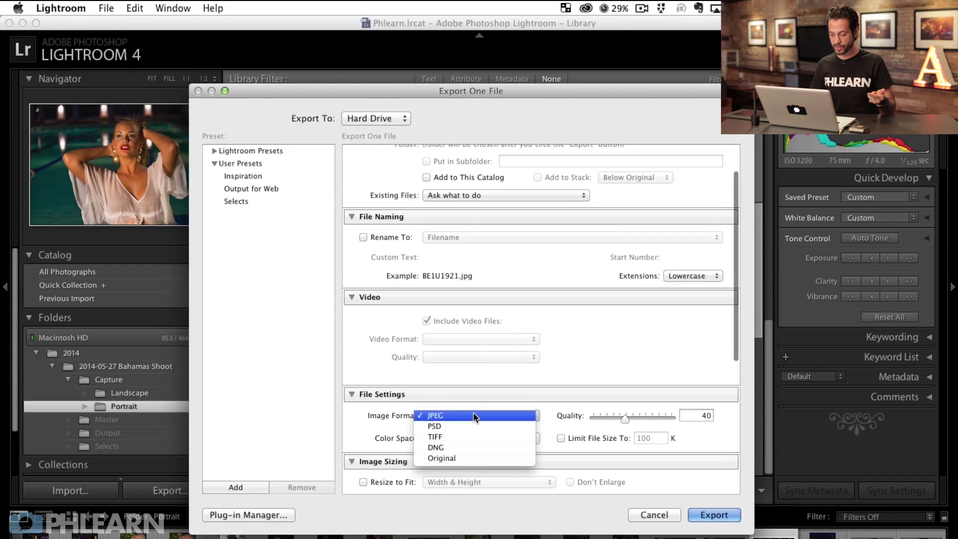
left_click(460, 437)
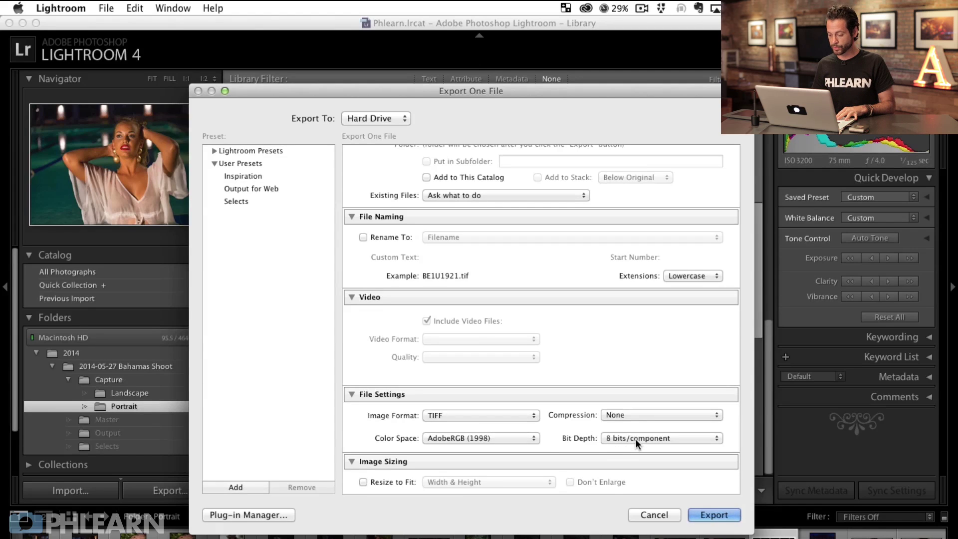
left_click(532, 441)
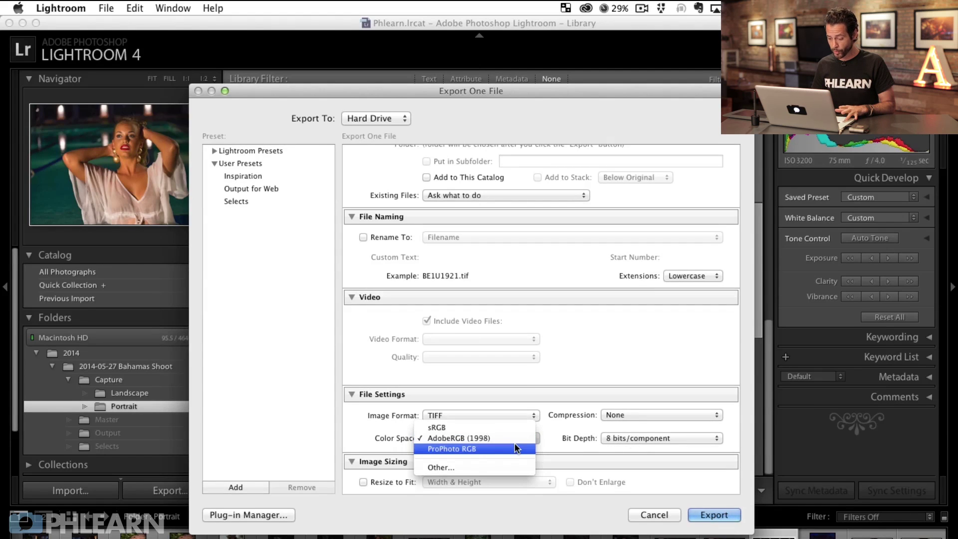
left_click(516, 449)
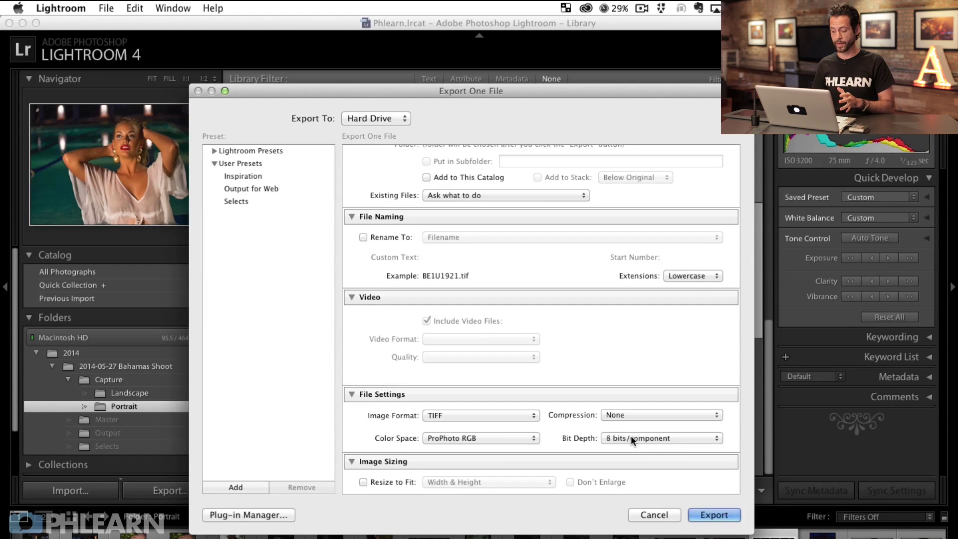
scroll(631, 437, "down", 2)
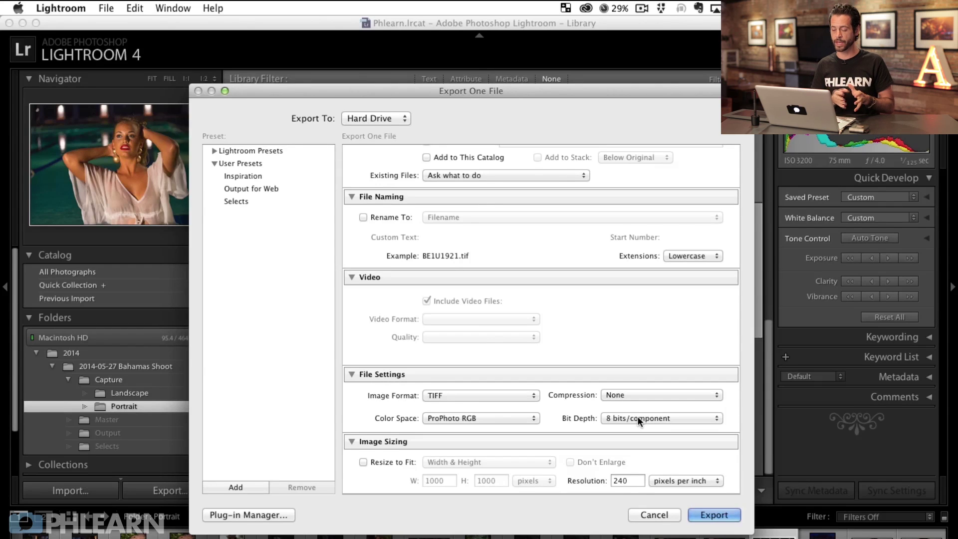
scroll(637, 420, "down", 3)
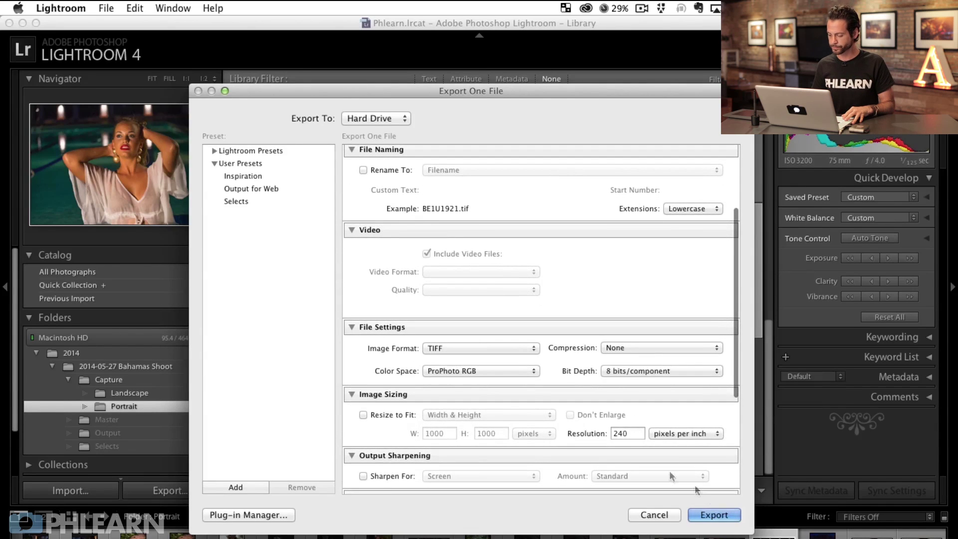
Step: Export the photo into the Selects folder of 2014-05-27 Bahamas Shoot, inside the 2014 pictures folder
left_click(717, 516)
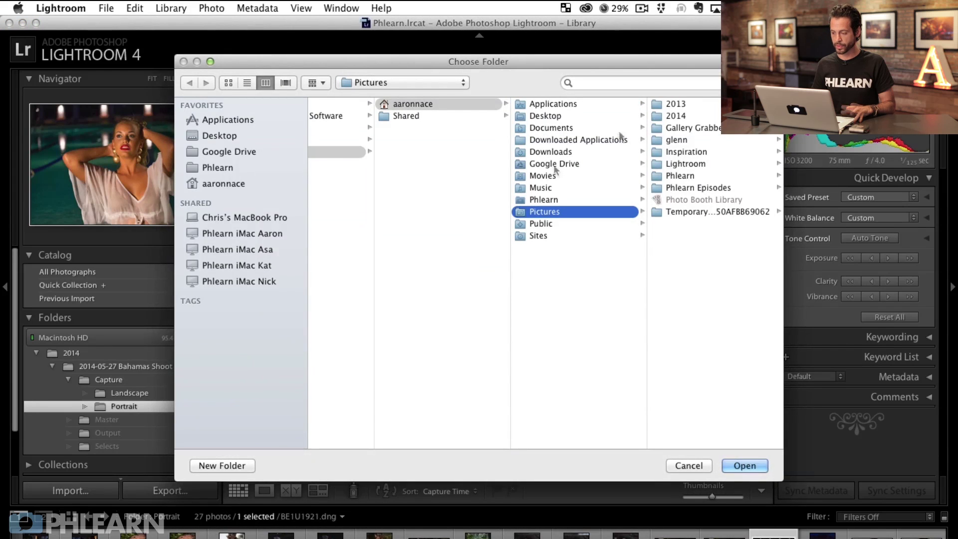
left_click(677, 117)
left_click(707, 105)
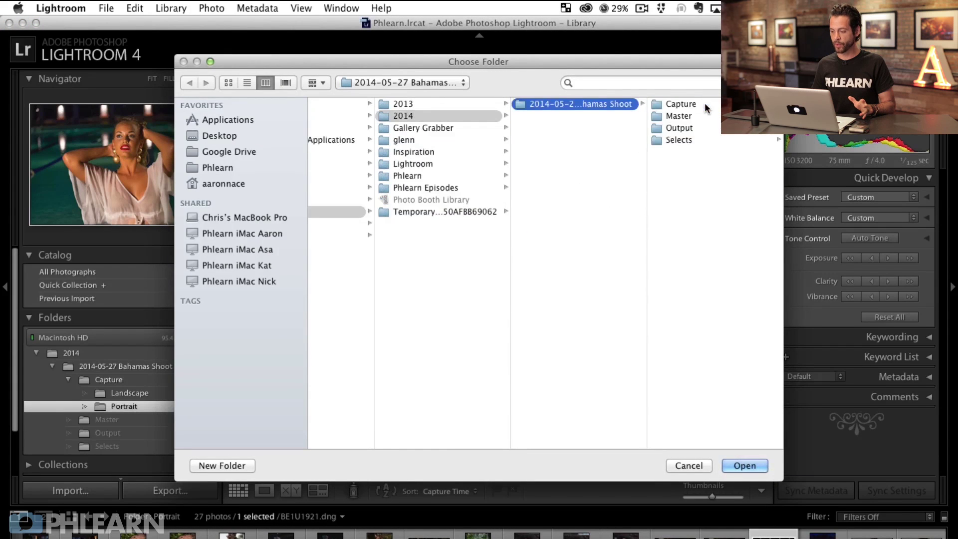
left_click(698, 140)
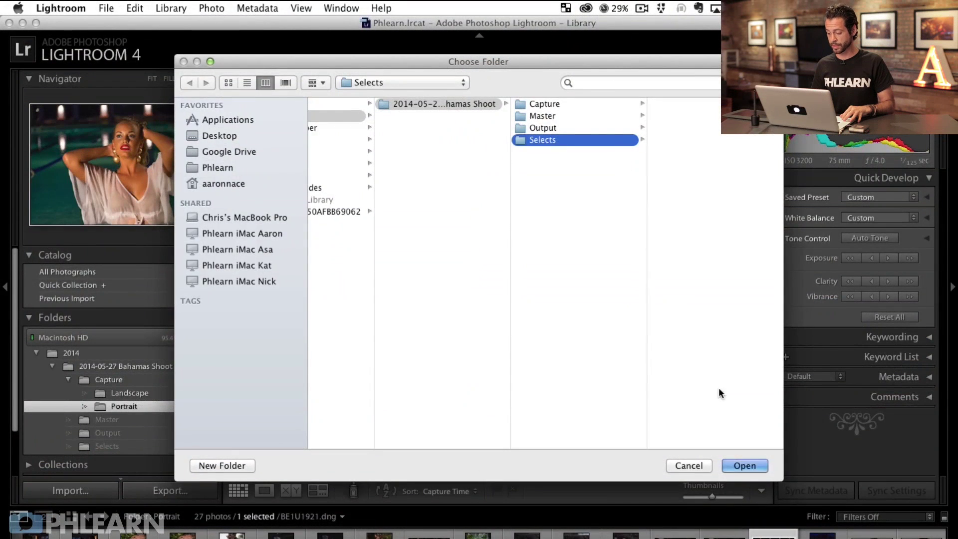
left_click(744, 467)
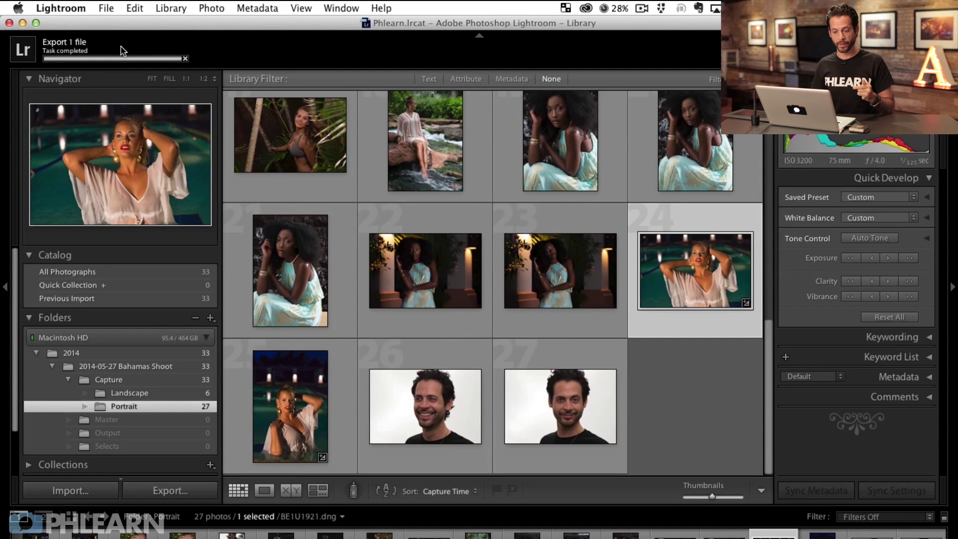
Step: Synchronize the 2014-05-27 Bahamas Shoot folder with the catalog, importing new photos and scanning for metadata updates
left_click(156, 367)
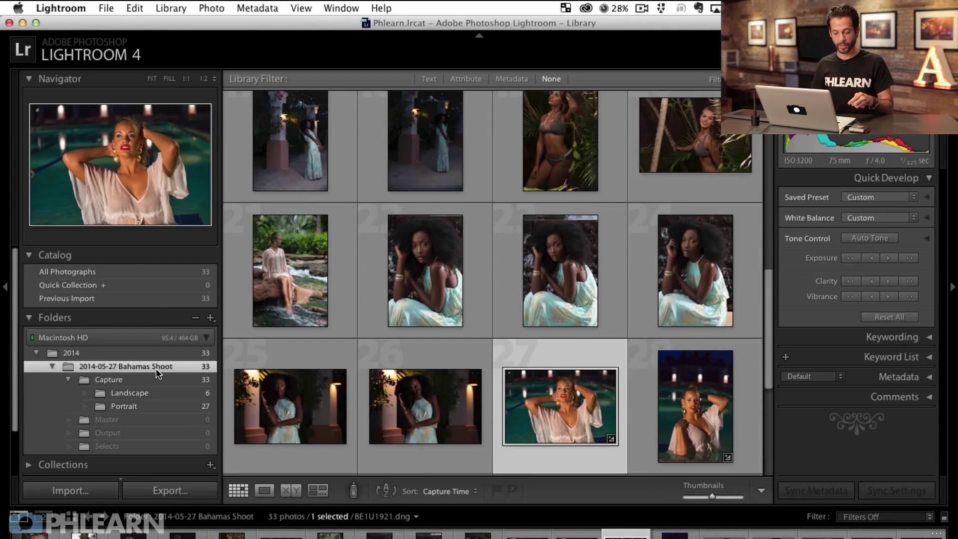
right_click(155, 367)
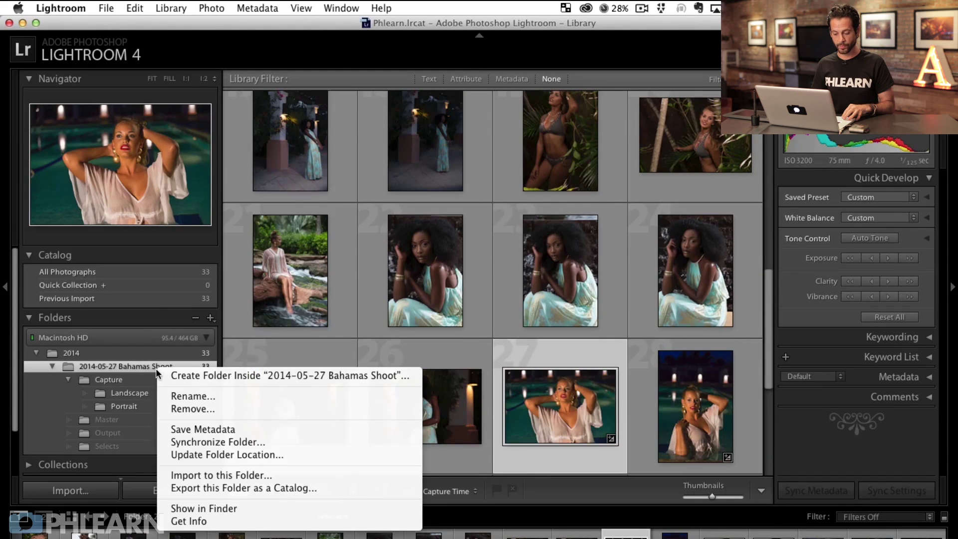
left_click(227, 442)
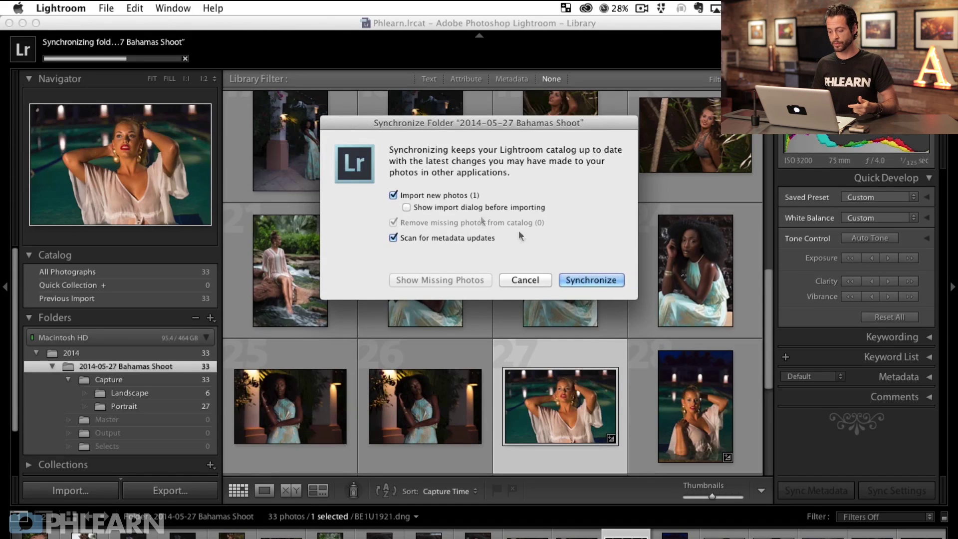
left_click(581, 280)
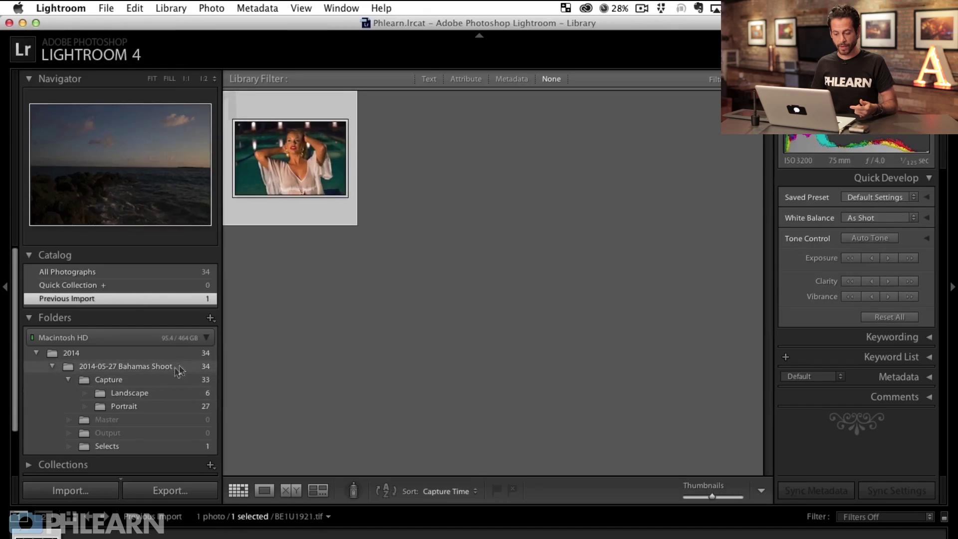
Step: Review the photos in the Capture folder and show the Selects folder with larger thumbnails
left_click(161, 384)
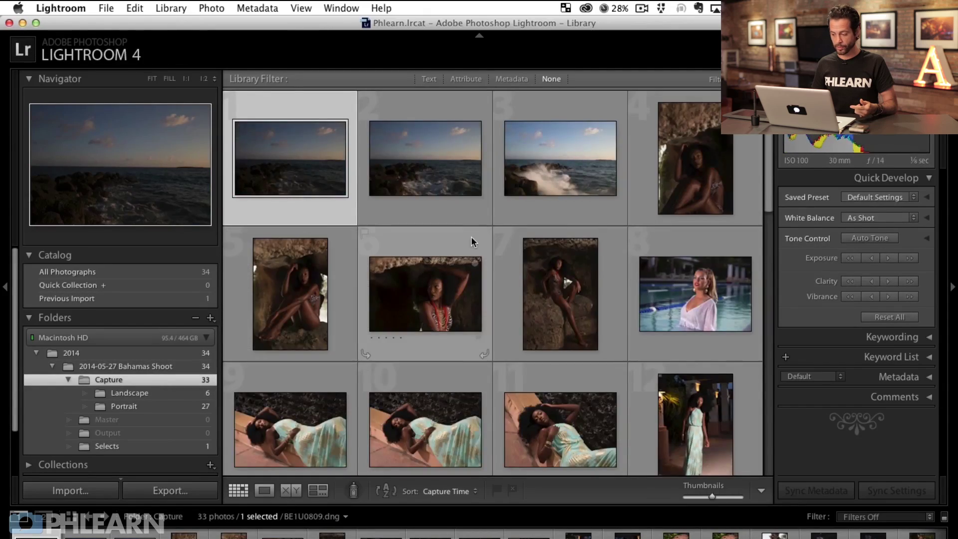
scroll(473, 240, "down", 10)
scroll(474, 242, "down", 5)
scroll(473, 242, "up", 4)
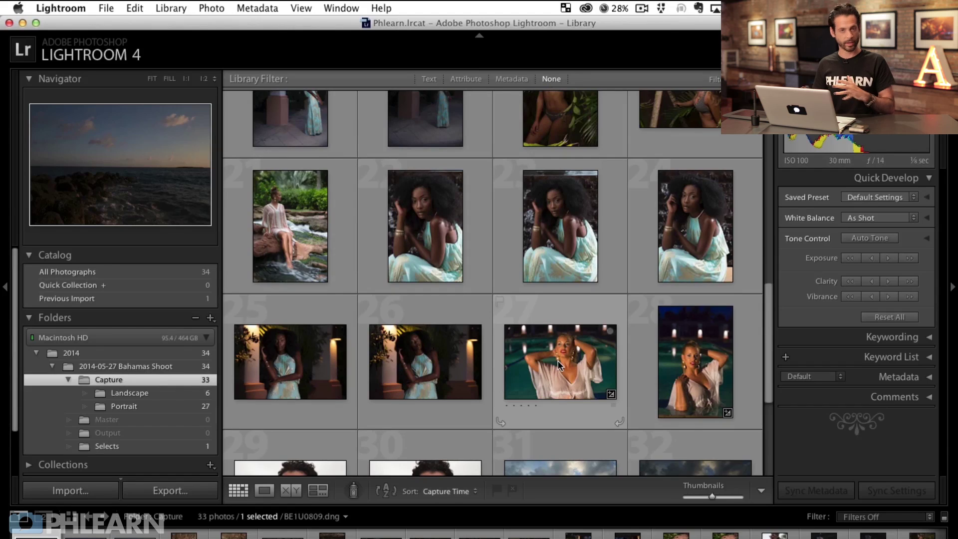
left_click(177, 447)
key("equal")
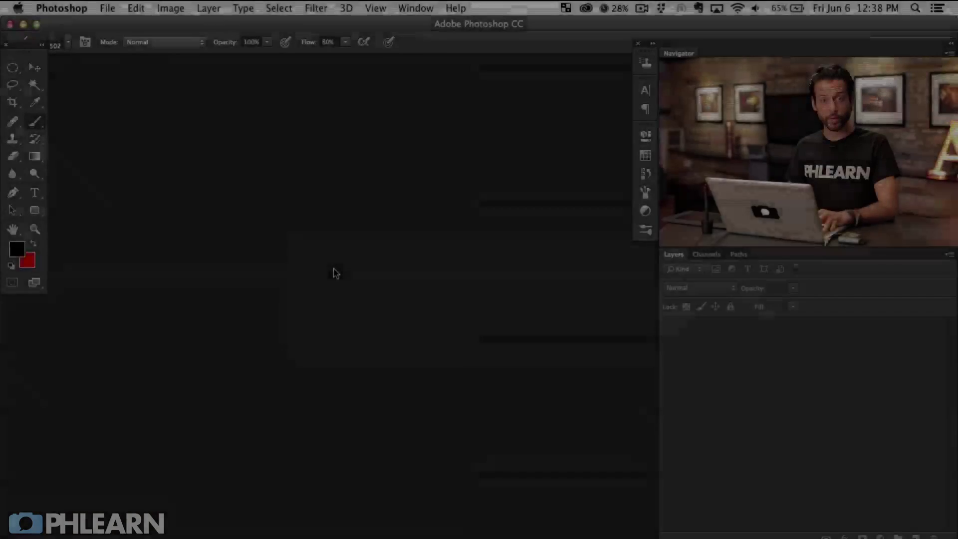
Step: In Photoshop, open BE1U1921.tif from the Selects folder of 2014-05-27 Bahamas Shoot, inside the 2014 pictures folder
key("super+o")
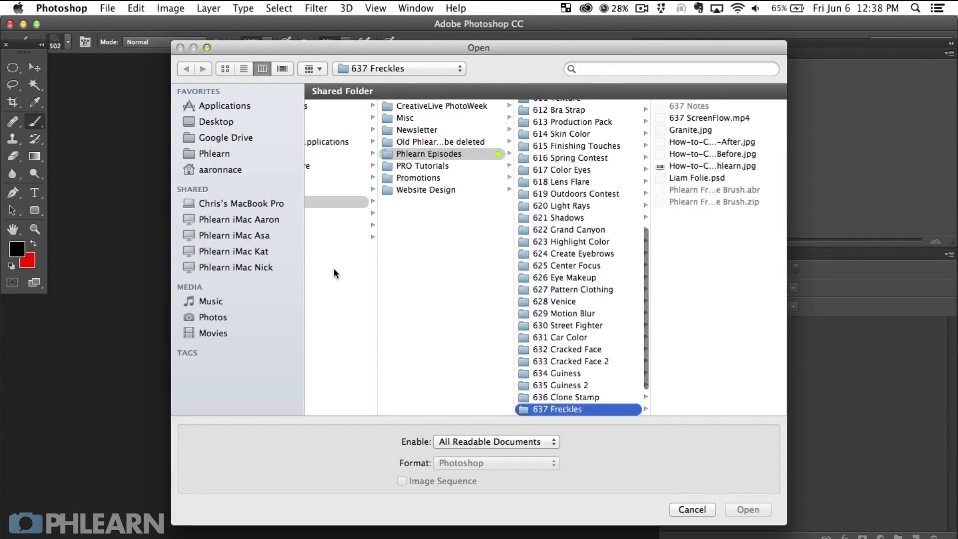
left_click(227, 154)
left_click(224, 169)
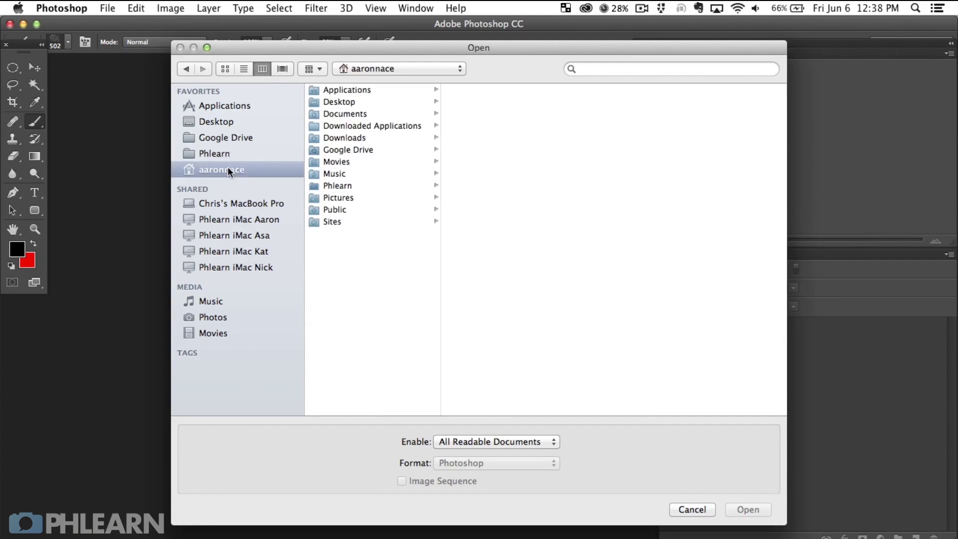
left_click(352, 199)
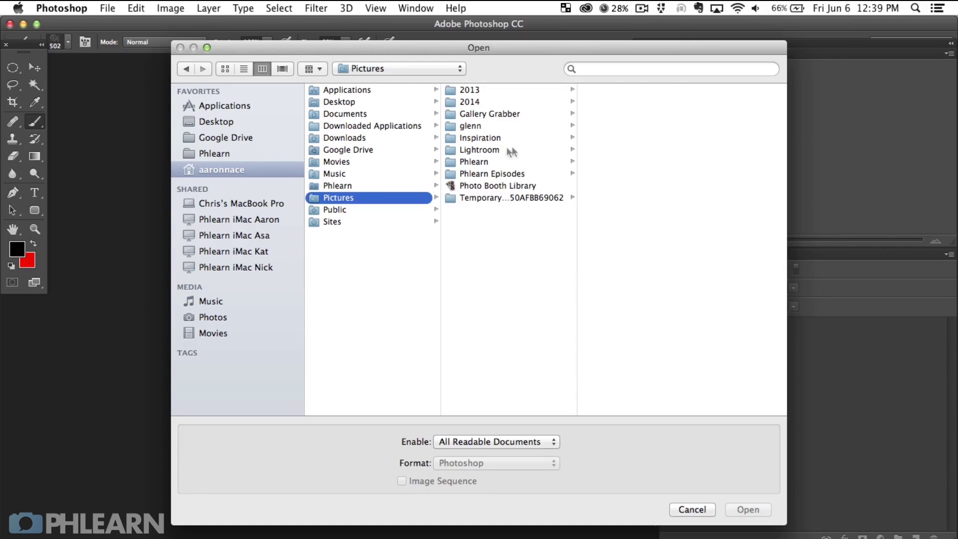
left_click(515, 101)
left_click(645, 91)
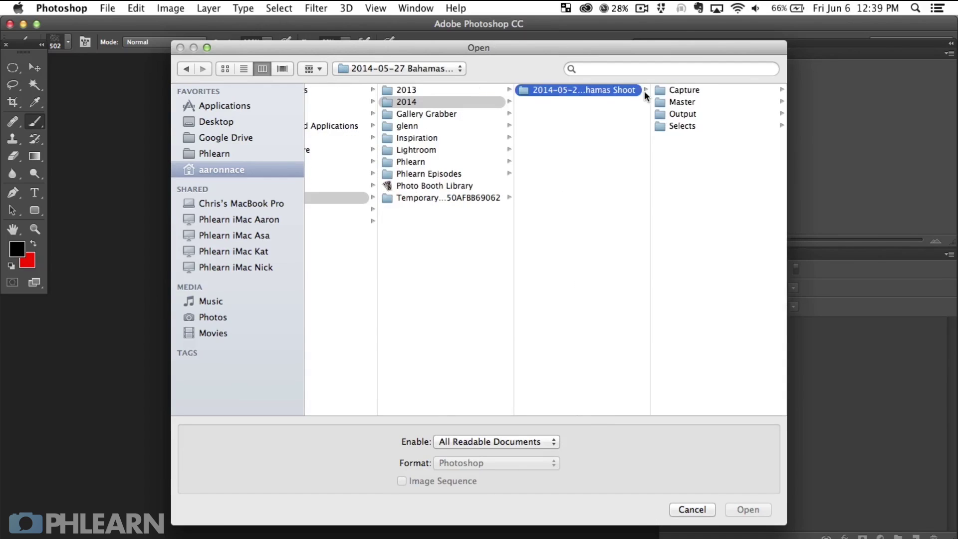
left_click(697, 127)
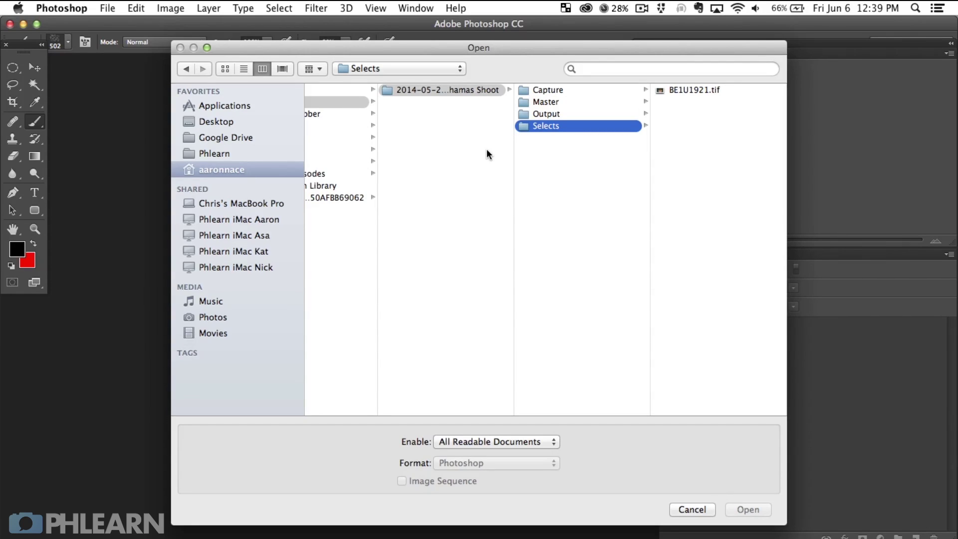
left_click(702, 91)
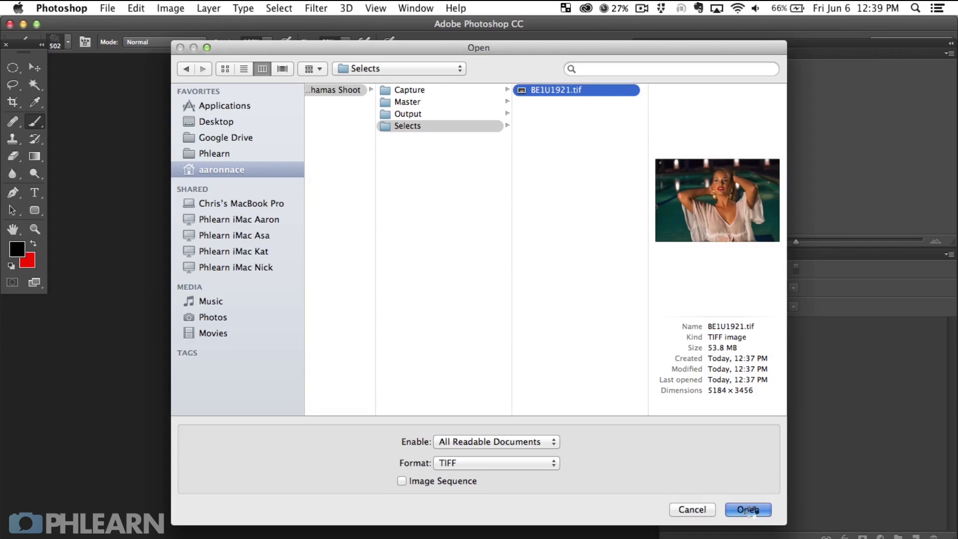
left_click(751, 511)
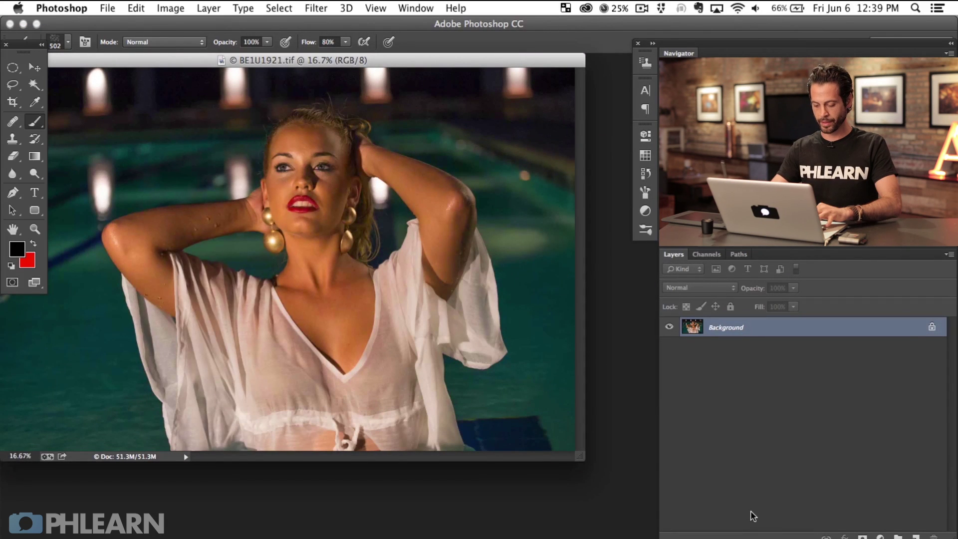
Step: Remove the larger water droplets from the raised forearm beside the earring with the Healing Brush, sampling clean skin nearby
key("f")
key("super+plus")
key("super+plus")
key("super+plus")
key("super+plus")
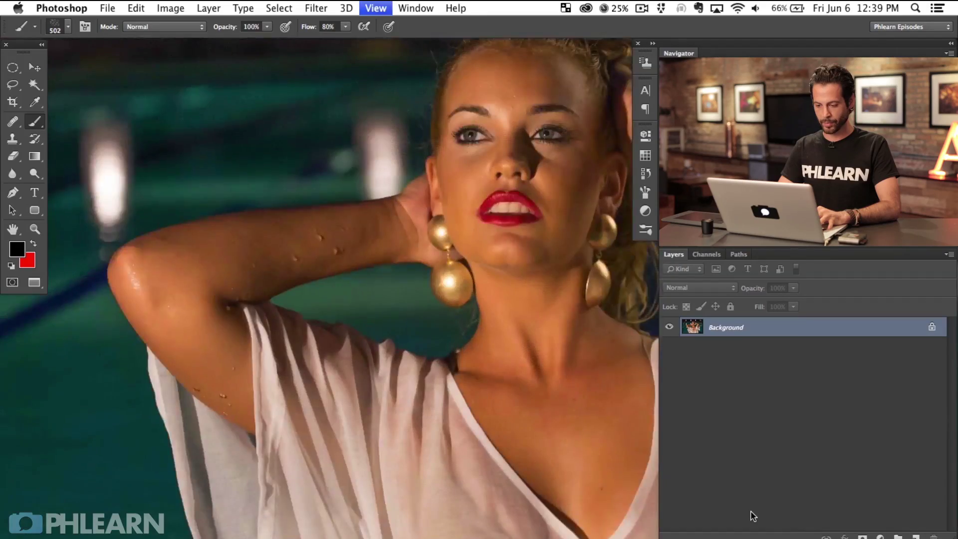
left_click_drag(221, 159, 391, 273)
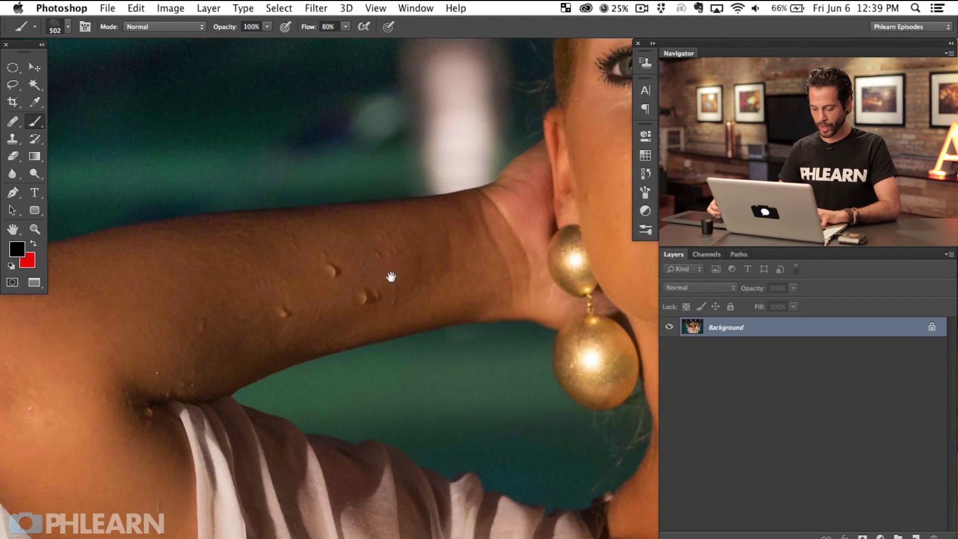
key("j")
left_click(329, 272)
left_click(320, 298, "alt")
left_click(295, 311)
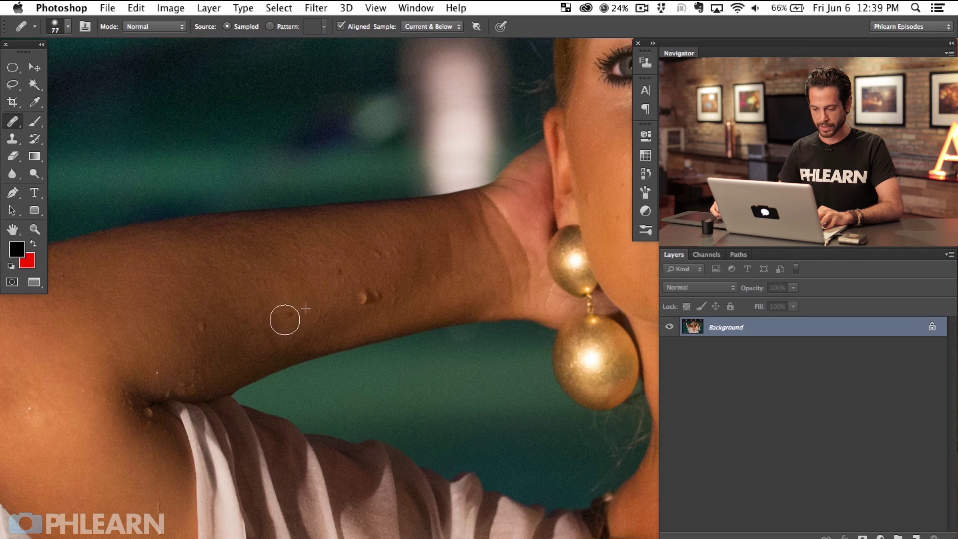
left_click(366, 297)
left_click(332, 294, "alt")
left_click(343, 278)
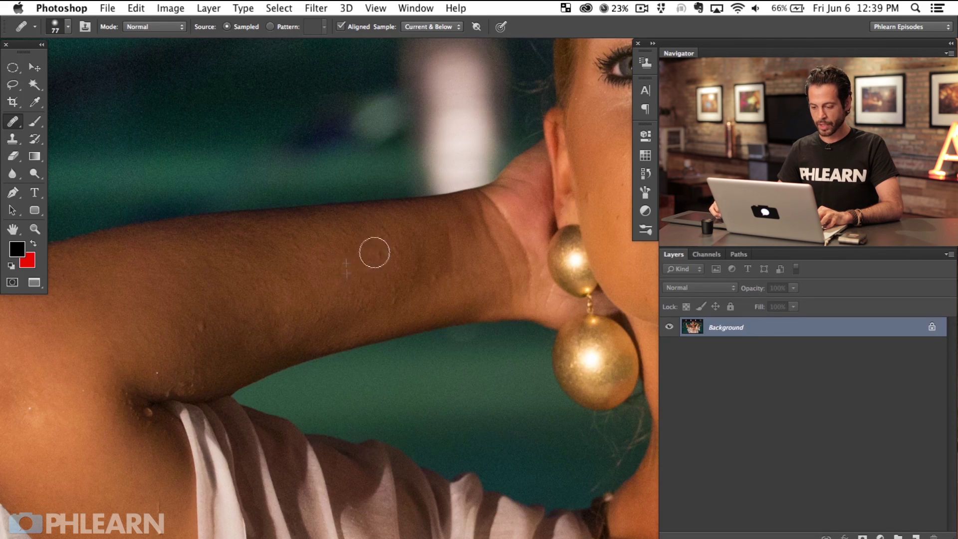
Step: Heal the remaining small bumps and uneven spots across the forearm up to the wrist, resampling nearby skin
left_click(231, 314, "alt")
left_click(203, 324)
left_click(454, 287, "alt")
left_click(431, 278)
left_click(387, 230)
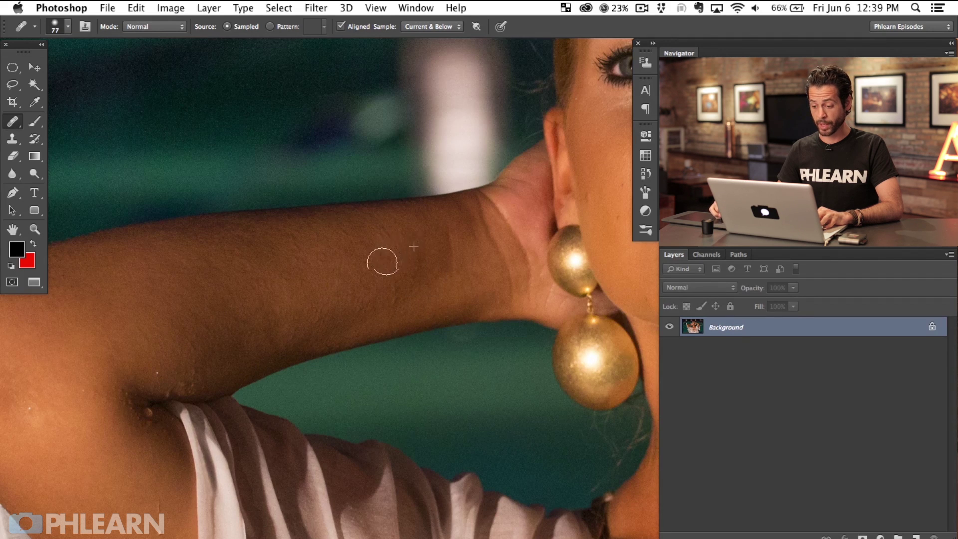
left_click(382, 234)
left_click(424, 241, "alt")
left_click(388, 255)
left_click(429, 250, "alt")
left_click(391, 301)
left_click(379, 274, "alt")
left_click(349, 294)
mouse_move(324, 319)
left_mouse_down()
mouse_move(308, 287)
mouse_move(329, 314)
mouse_move(317, 278)
mouse_move(278, 280)
mouse_move(292, 262)
mouse_move(297, 225)
left_mouse_up()
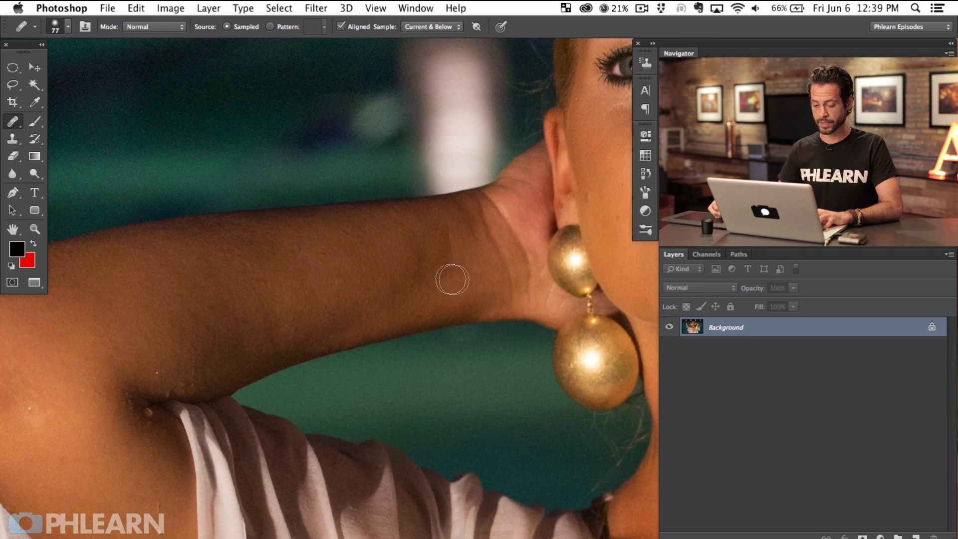
left_click(353, 364)
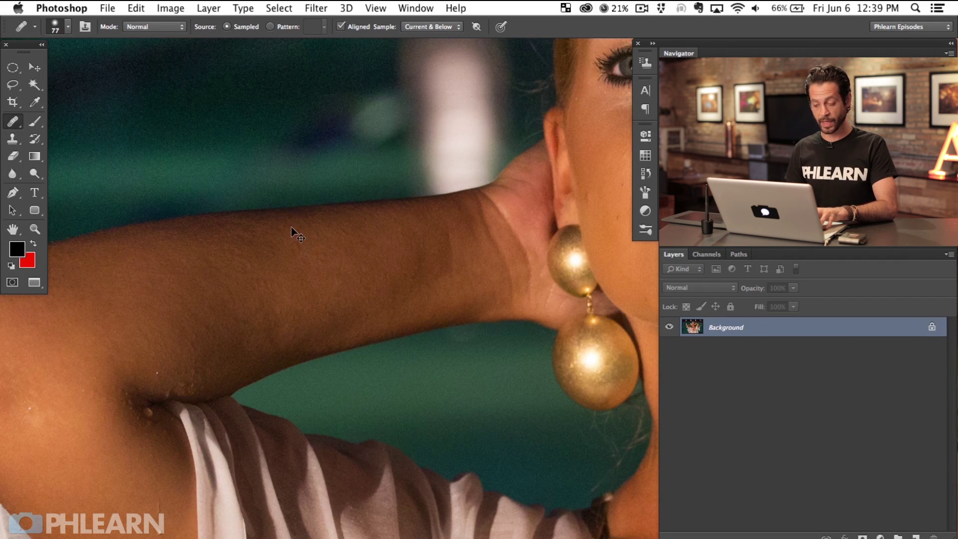
key("super+shift+s")
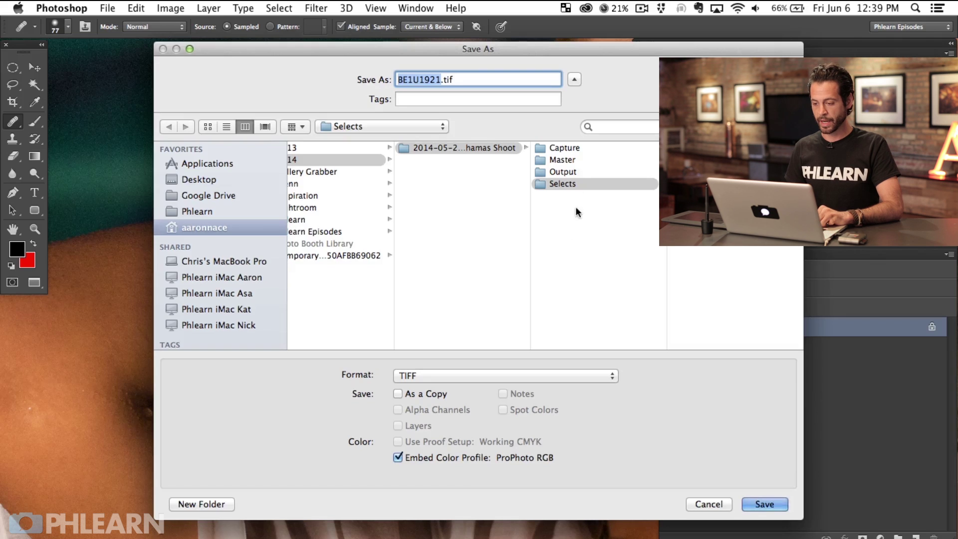
left_click(587, 160)
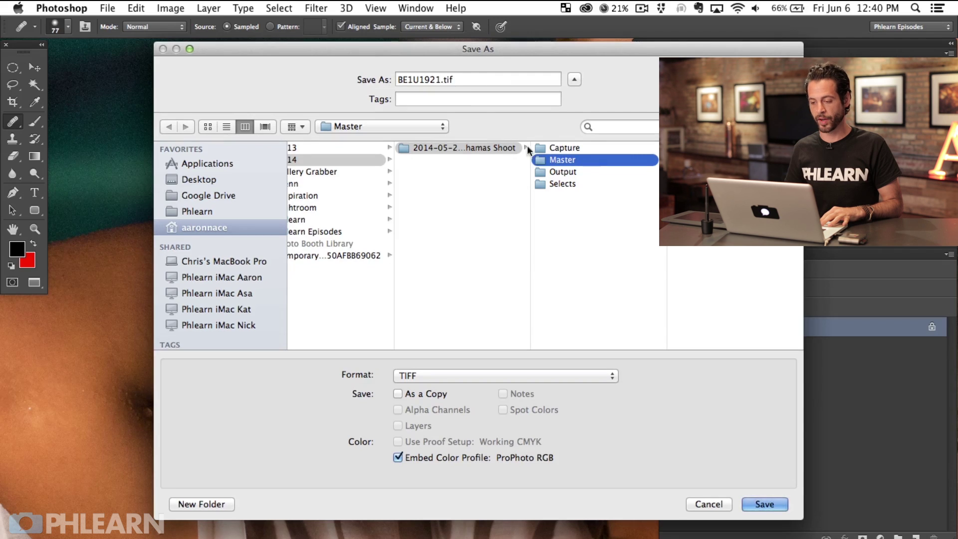
left_click(441, 79)
double_click(440, 79)
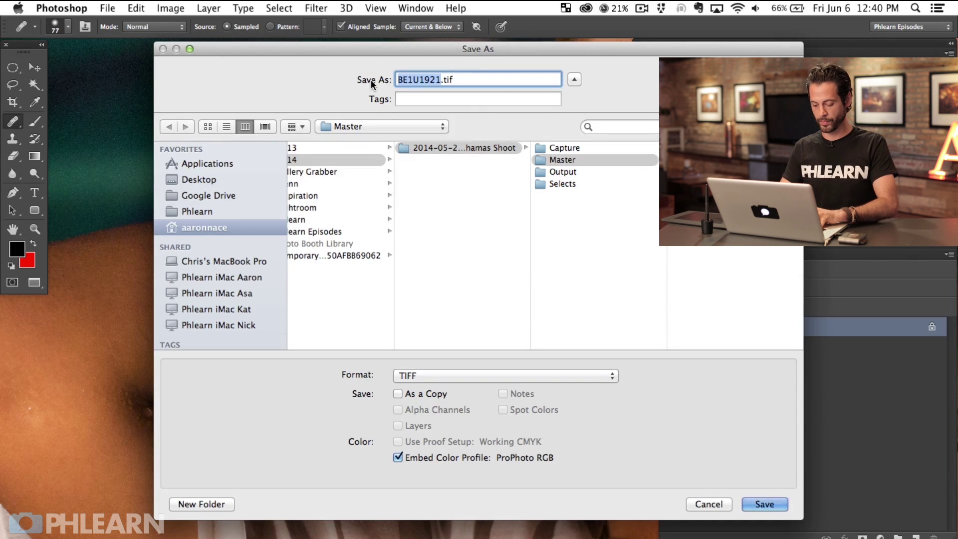
type("Pool")
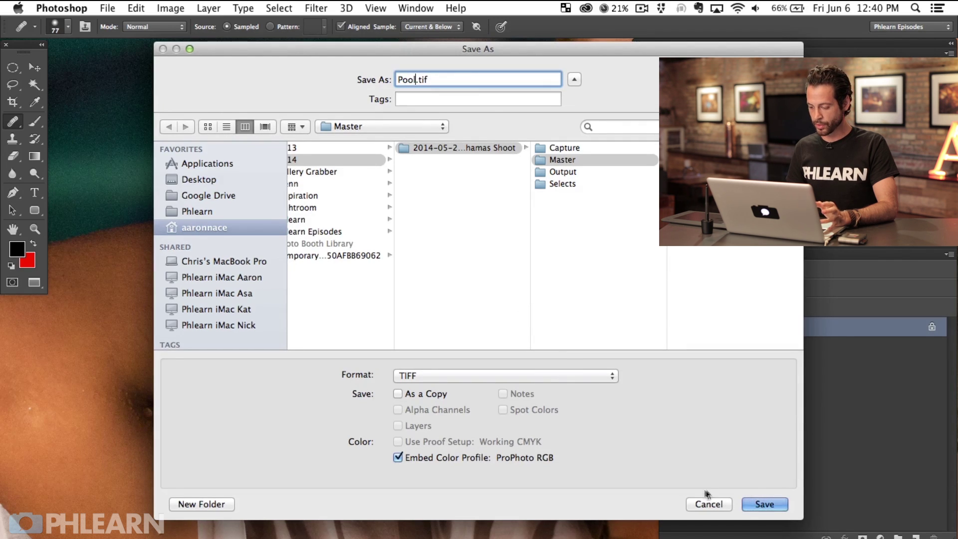
left_click(717, 503)
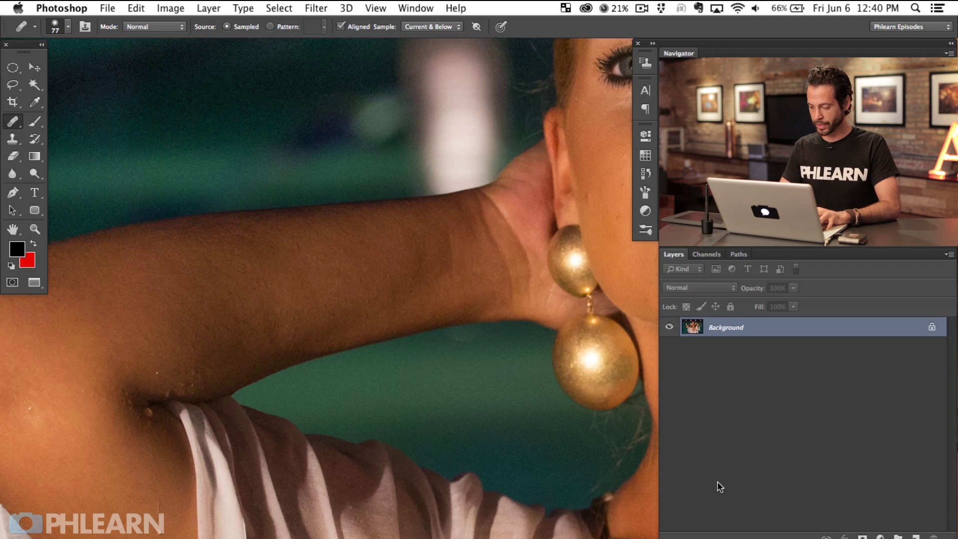
Step: Add a new empty layer and heal the water droplets on the upper arm below the elbow on it
key("alt+shift+super+n")
left_click_drag(96, 478, 182, 303)
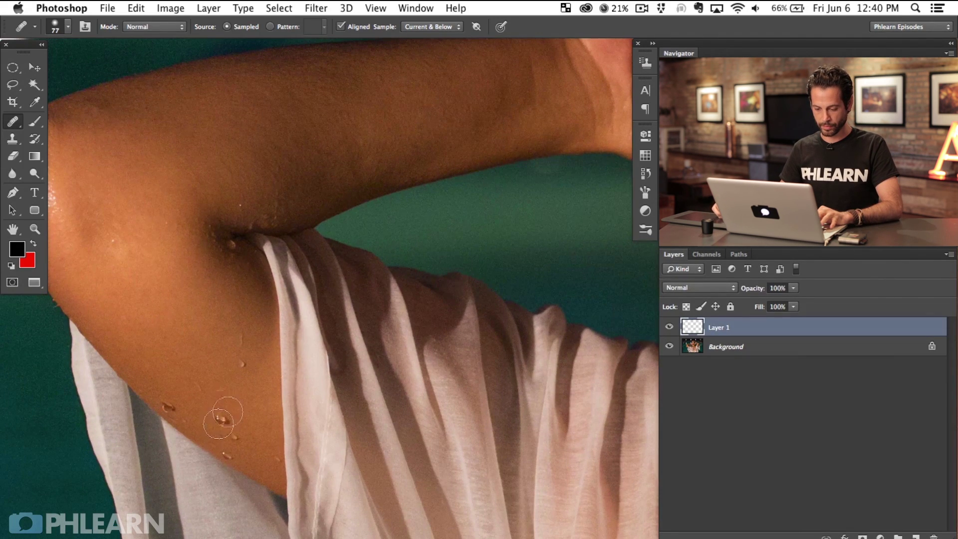
mouse_move(221, 418)
left_mouse_down()
mouse_move(240, 445)
mouse_move(235, 432)
left_mouse_up()
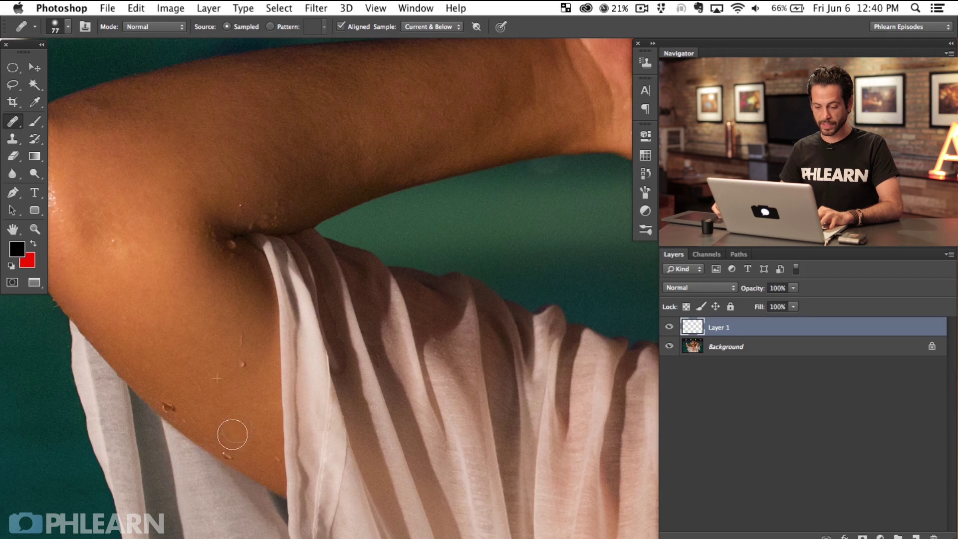
mouse_move(184, 402)
left_mouse_down()
mouse_move(164, 402)
mouse_move(180, 415)
left_mouse_up()
left_click(258, 422, "alt")
mouse_move(227, 455)
left_mouse_down()
mouse_move(235, 460)
mouse_move(227, 458)
left_mouse_up()
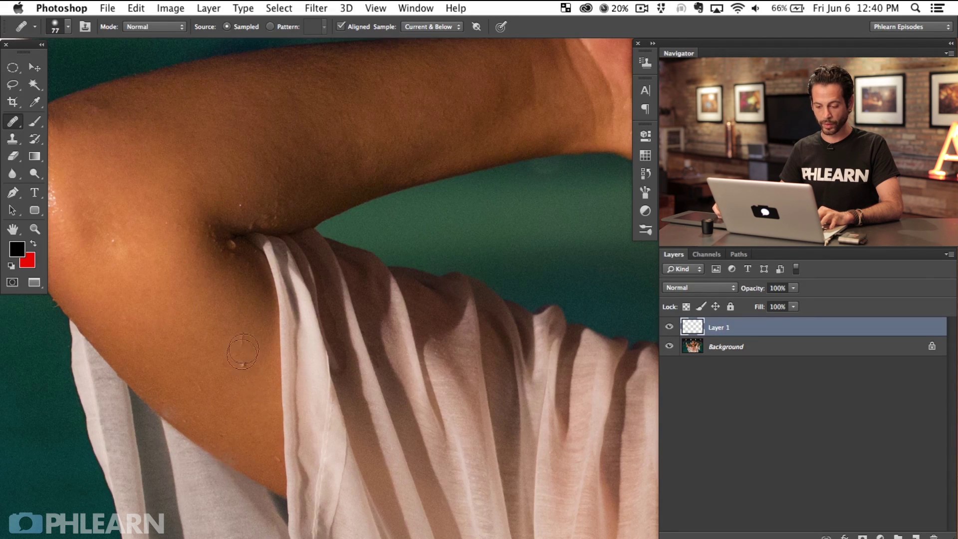
Step: Save the layered image as Pool.tif in the Master folder with the ProPhoto RGB profile embedded and default TIFF options
key("super+shift+s")
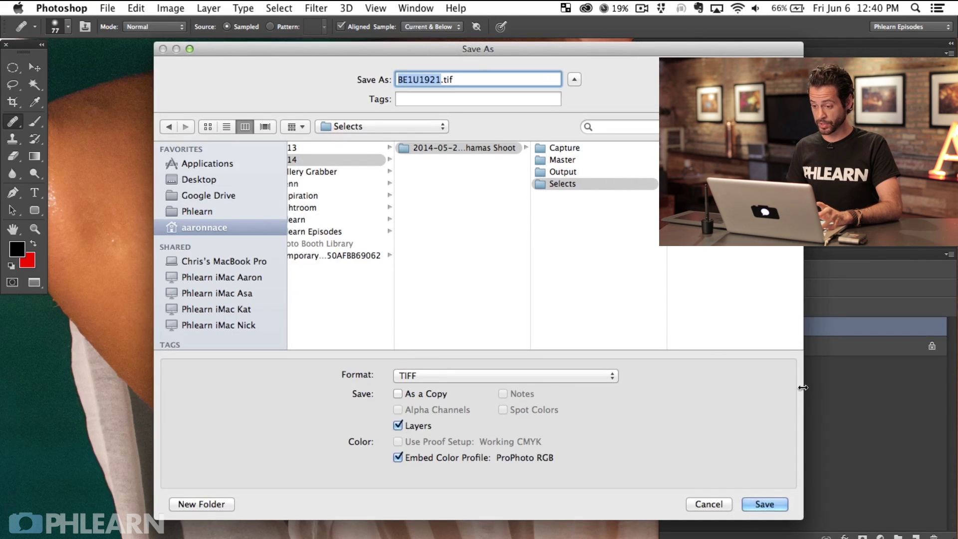
left_click(589, 160)
left_click_drag(444, 79, 375, 81)
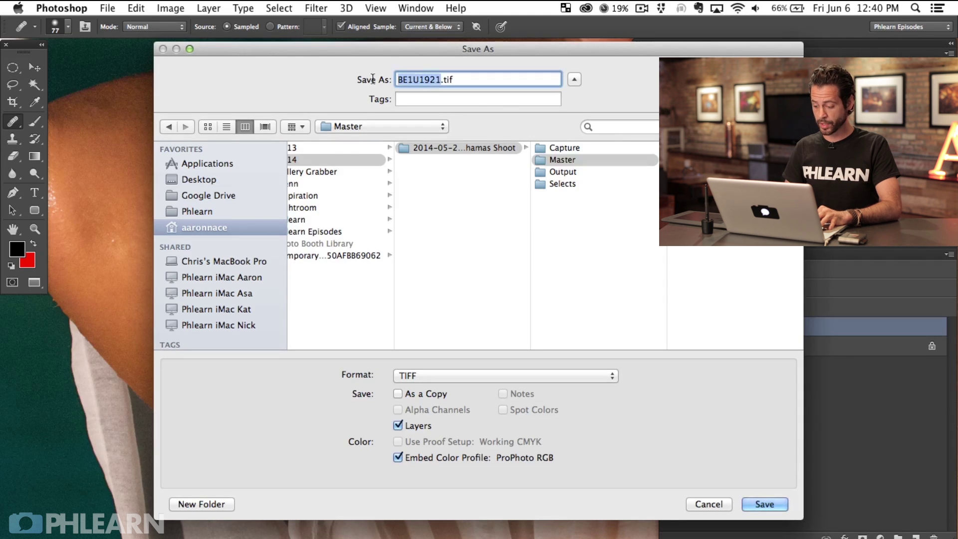
type("Pool")
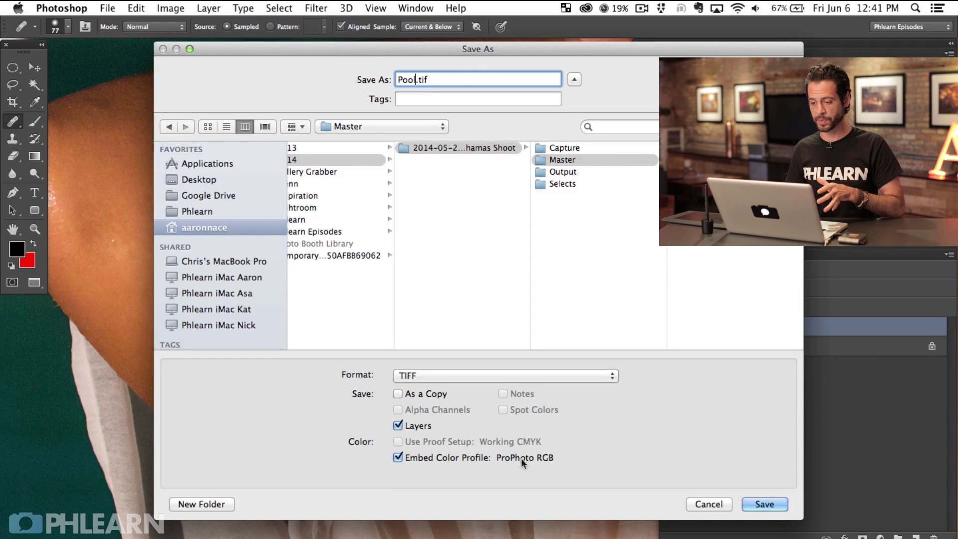
left_click(775, 505)
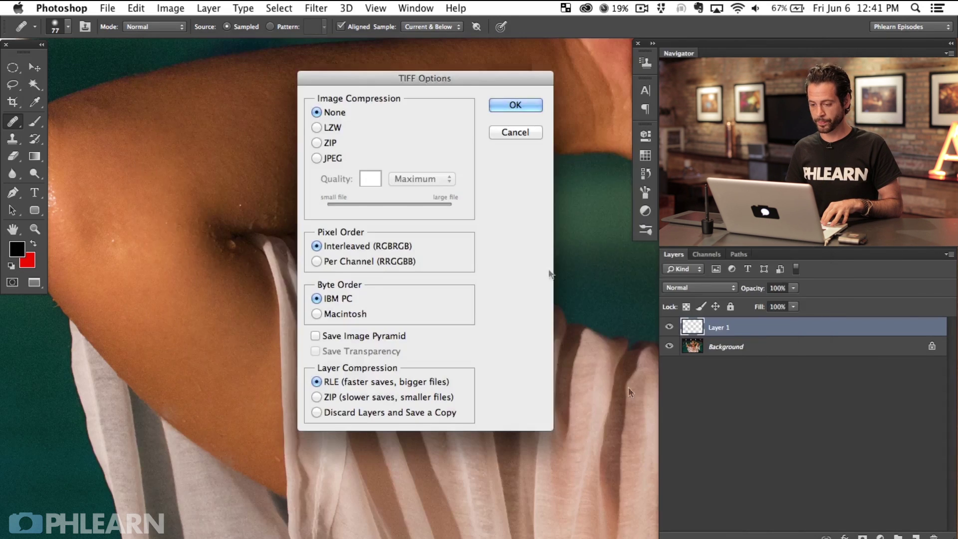
left_click(524, 106)
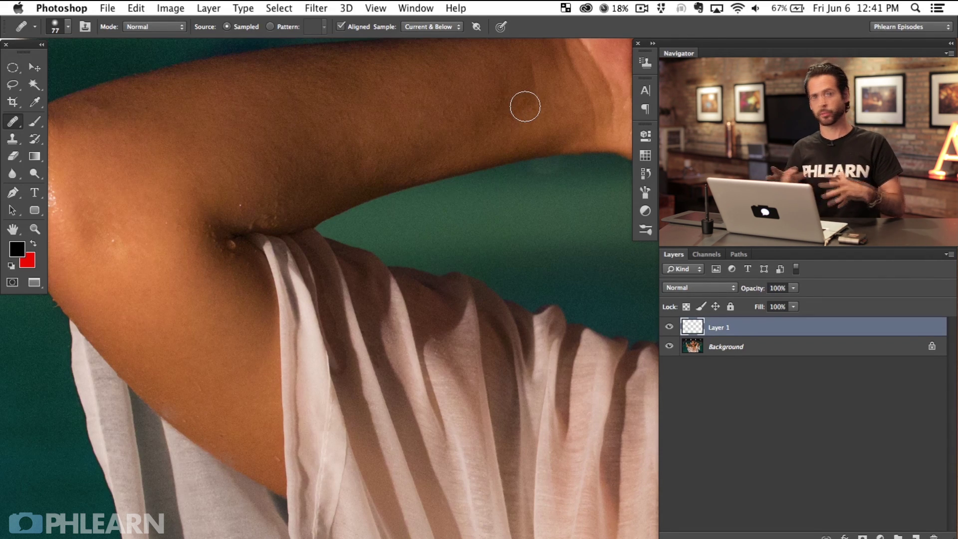
Step: Switch to Lightroom and synchronize the 2014-05-27 Bahamas Shoot folder, importing new photos and scanning for metadata updates
key("super+Tab")
key("super+Tab")
left_click(167, 367)
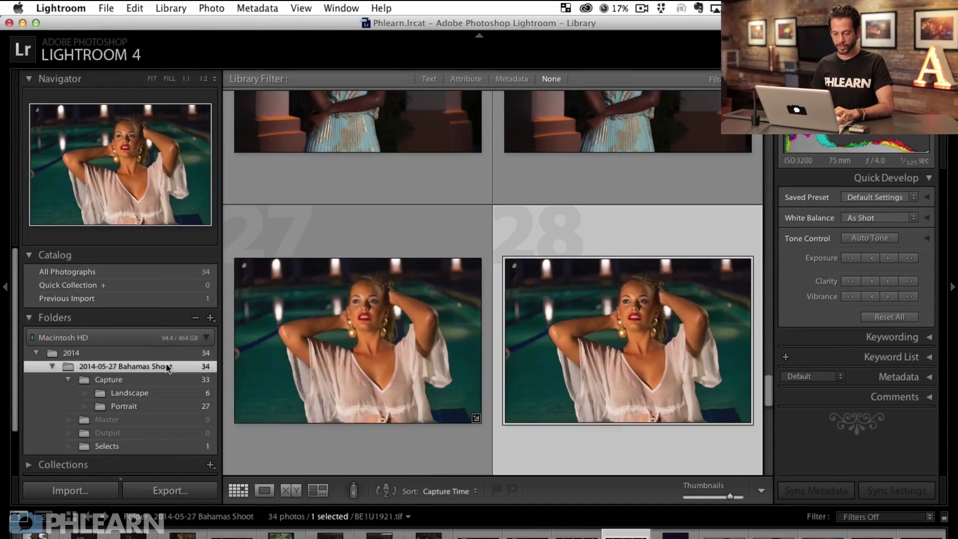
right_click(166, 367)
left_click(238, 434)
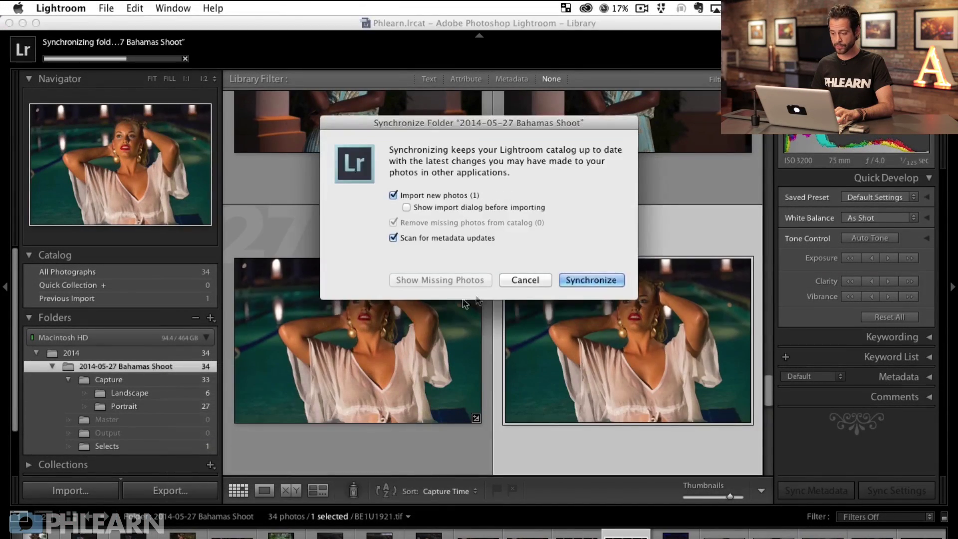
left_click(574, 280)
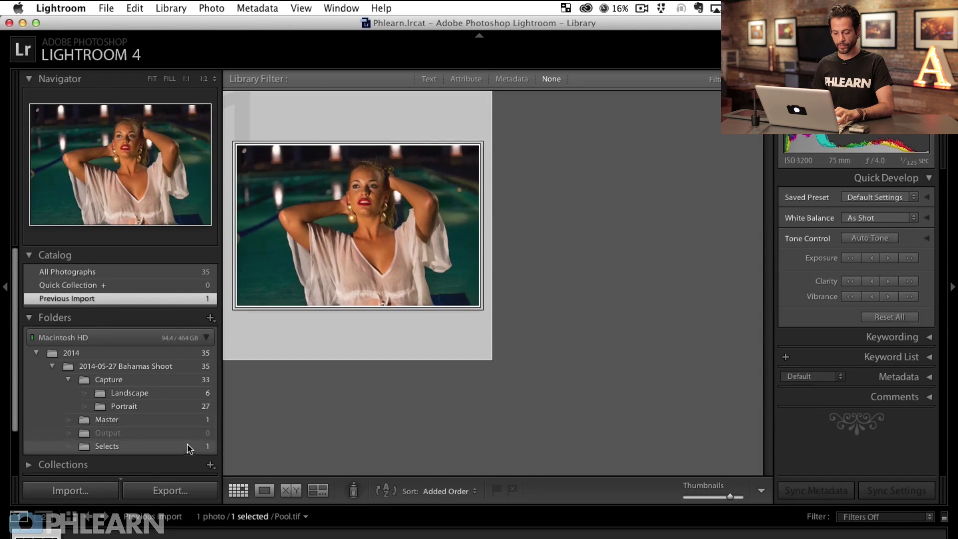
Step: Check the Selects and Master folders, and inspect the retouched forearm in Pool.tif from Master at full magnification
left_click(189, 448)
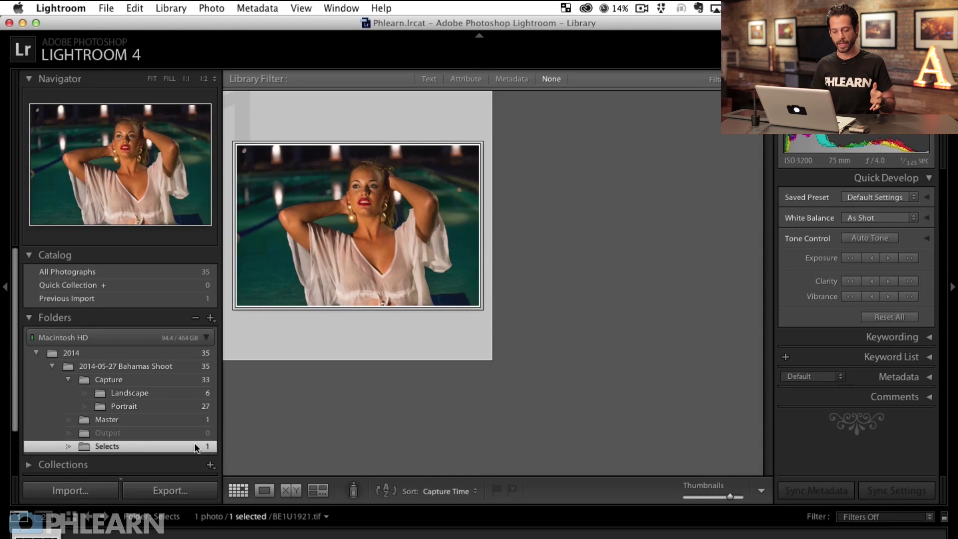
left_click(189, 421)
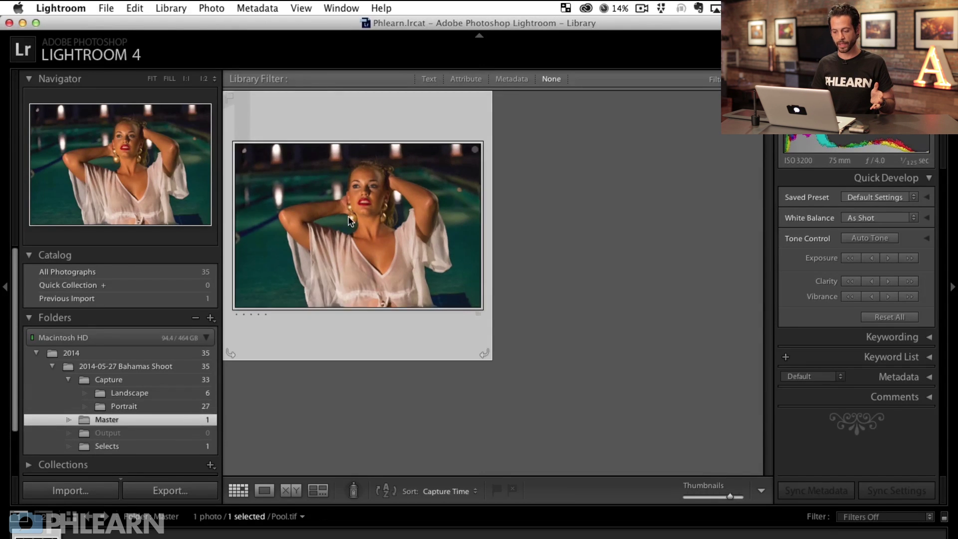
double_click(409, 270)
left_click(423, 234)
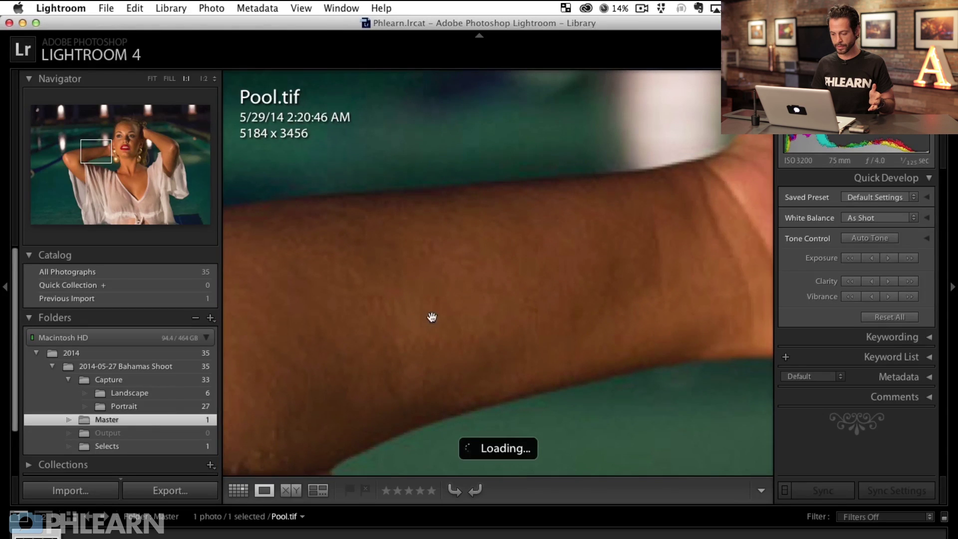
left_click_drag(348, 349, 473, 243)
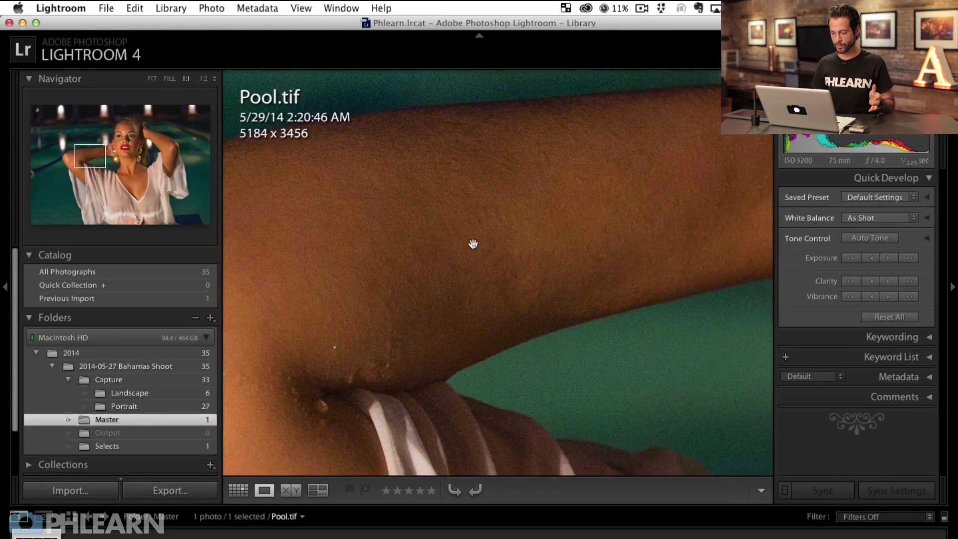
left_click(439, 253)
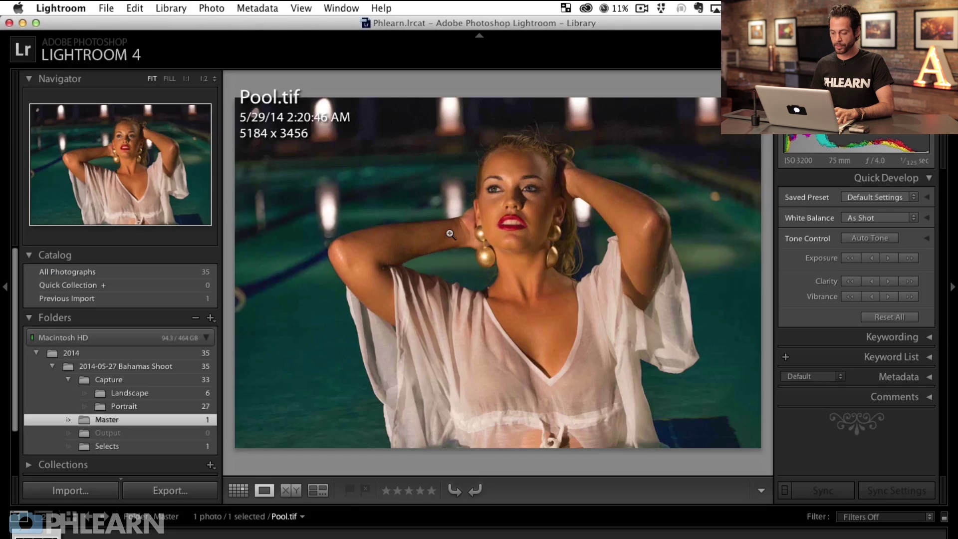
Step: Begin exporting Pool.tif from the Master folder and set its image format to JPEG
right_click(450, 234)
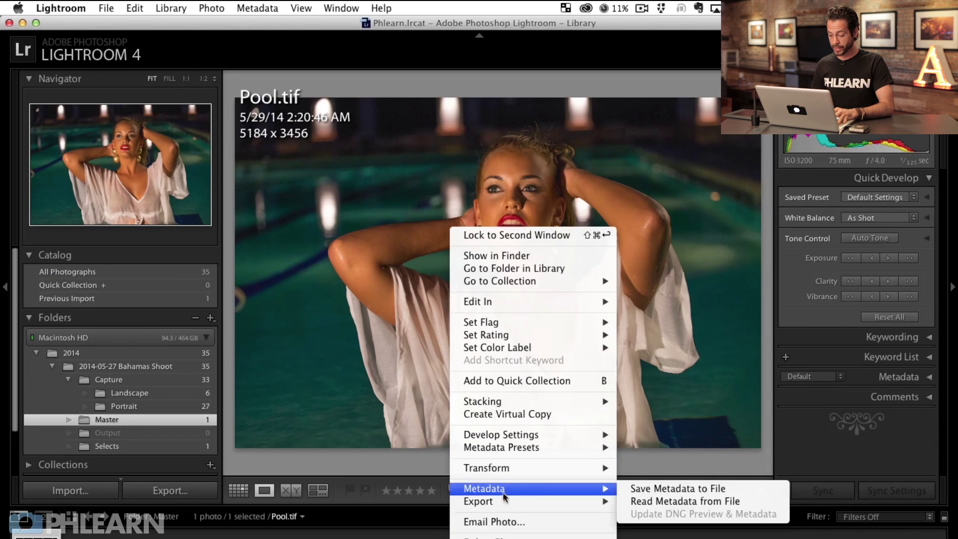
mouse_move(507, 501)
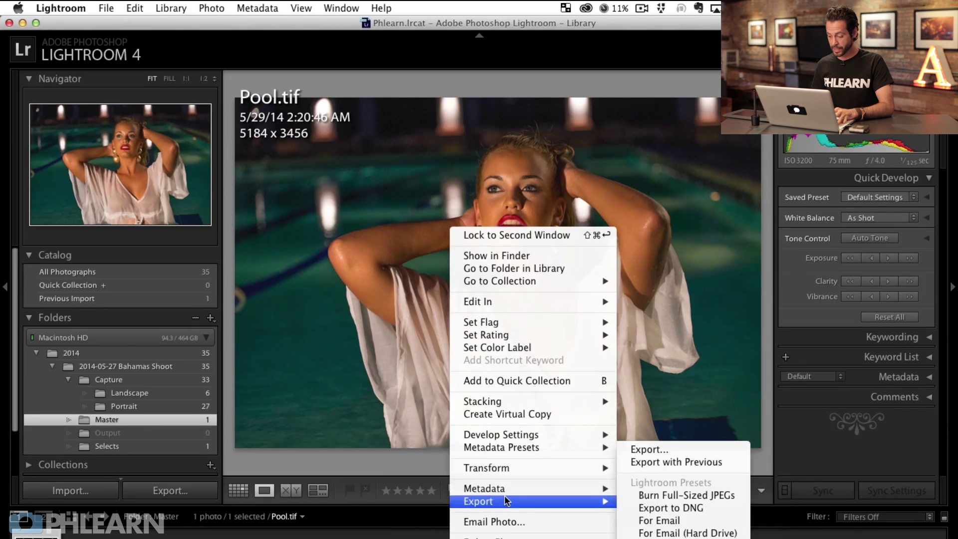
left_click(662, 453)
scroll(442, 329, "down", 3)
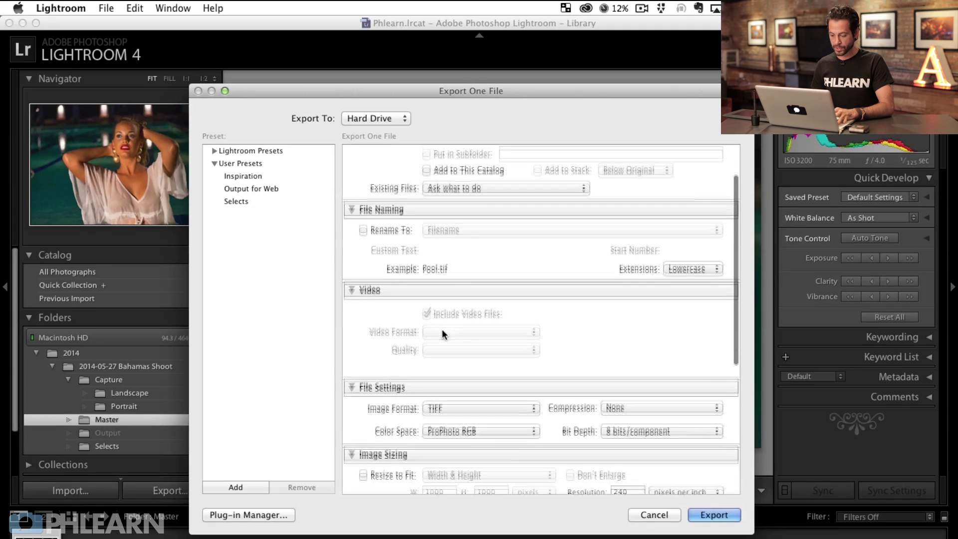
left_click(451, 398)
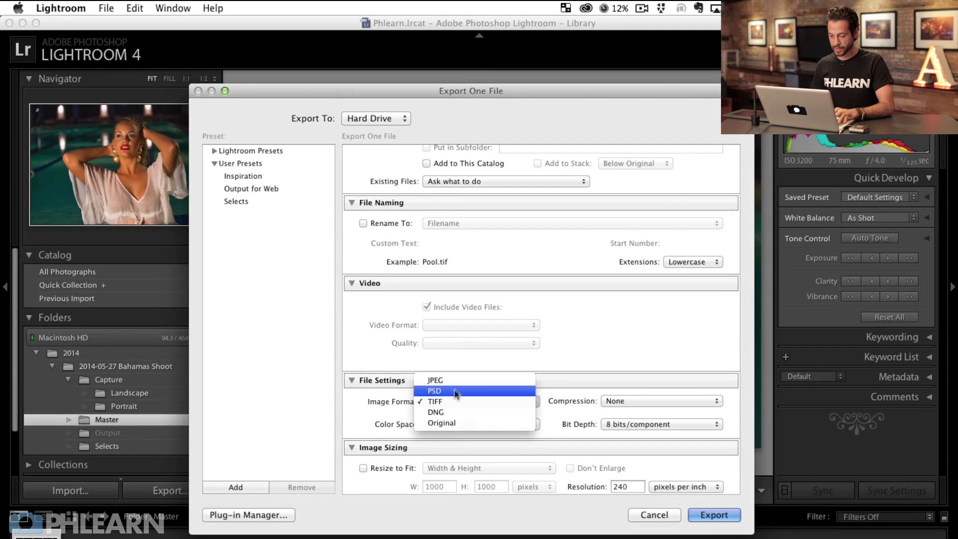
left_click(458, 382)
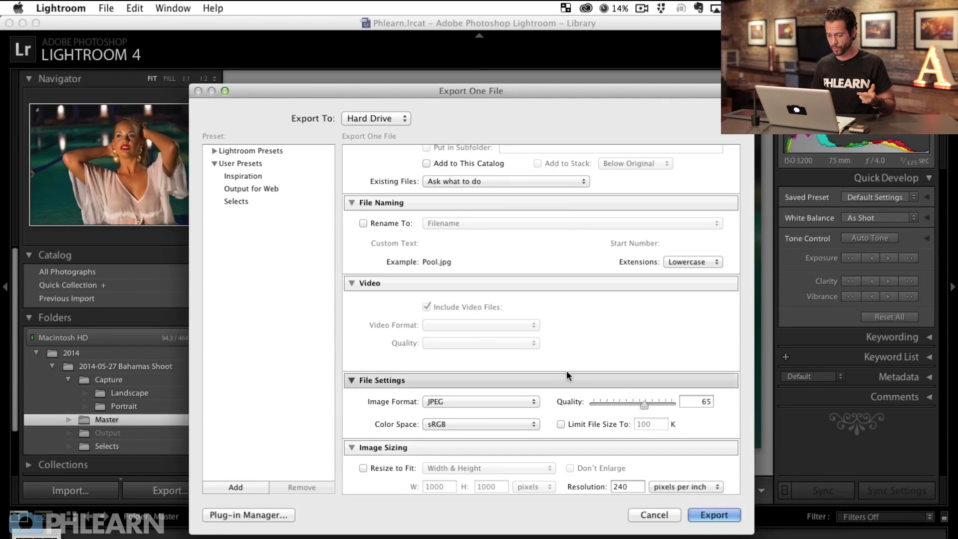
Step: Enable resizing to fit a width of 1000 pixels for the export and clear the height value
scroll(567, 370, "down", 3)
left_click(364, 395)
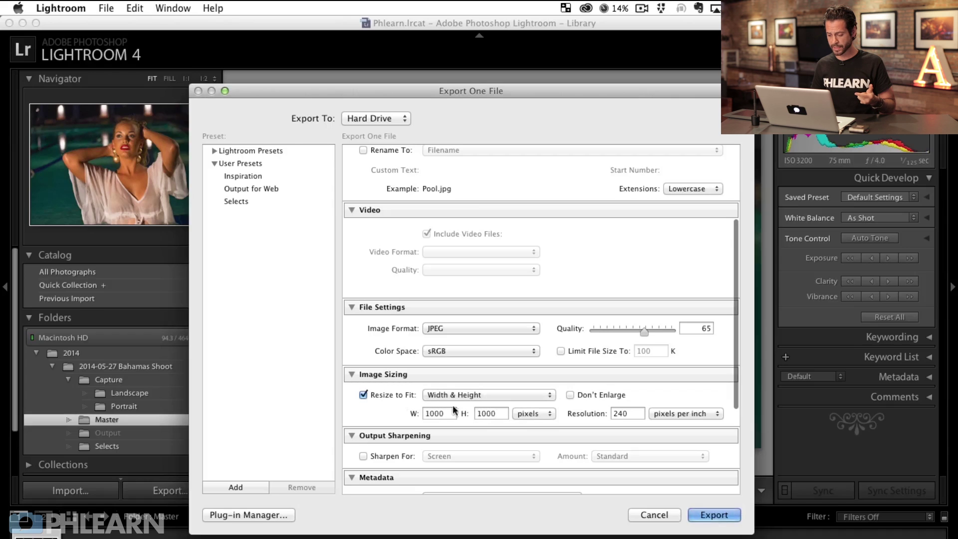
double_click(496, 413)
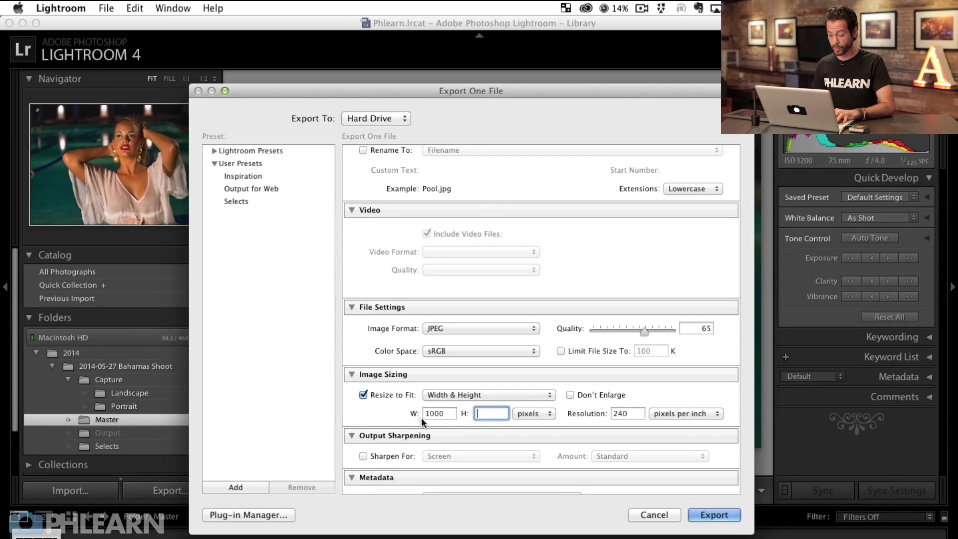
Step: Enable output sharpening for Screen at the Standard amount and review the remaining export settings
scroll(394, 415, "down", 2)
left_click(373, 439)
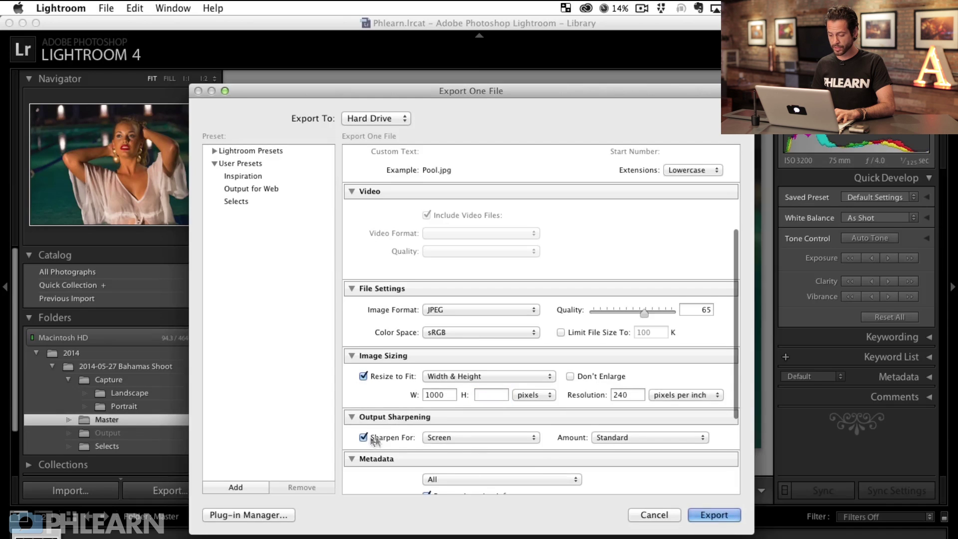
left_click(445, 437)
left_click(466, 436)
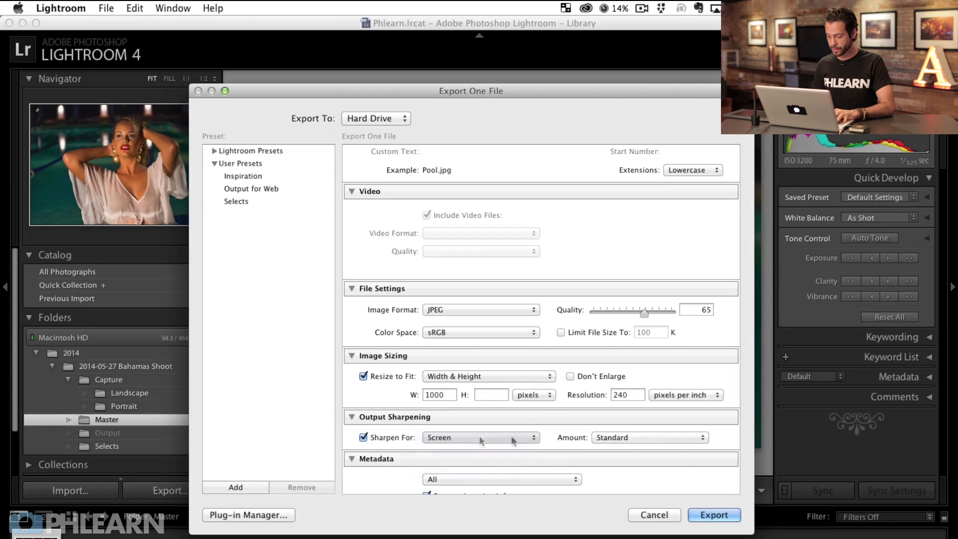
scroll(666, 439, "up", 5)
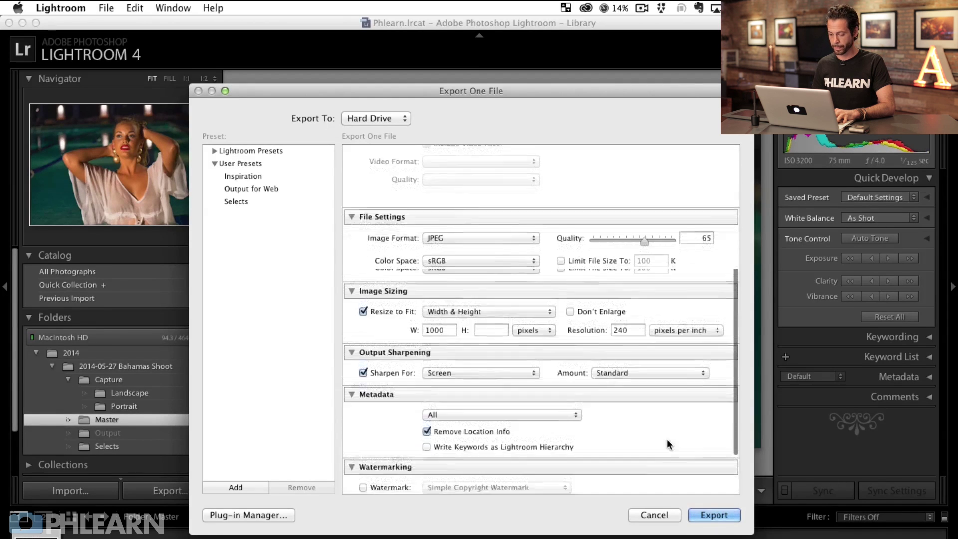
scroll(666, 439, "down", 5)
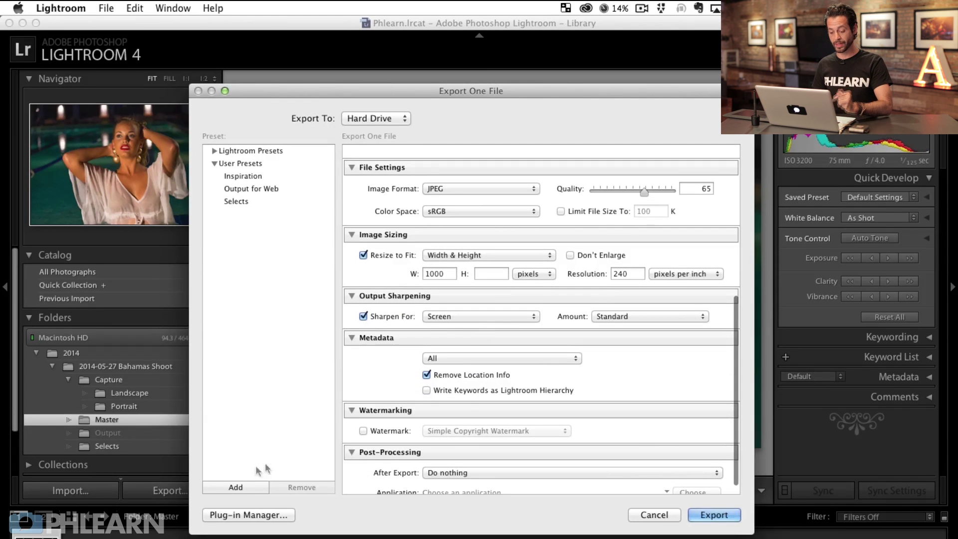
Step: Save the current export settings as a new user preset named Output 2
left_click(238, 488)
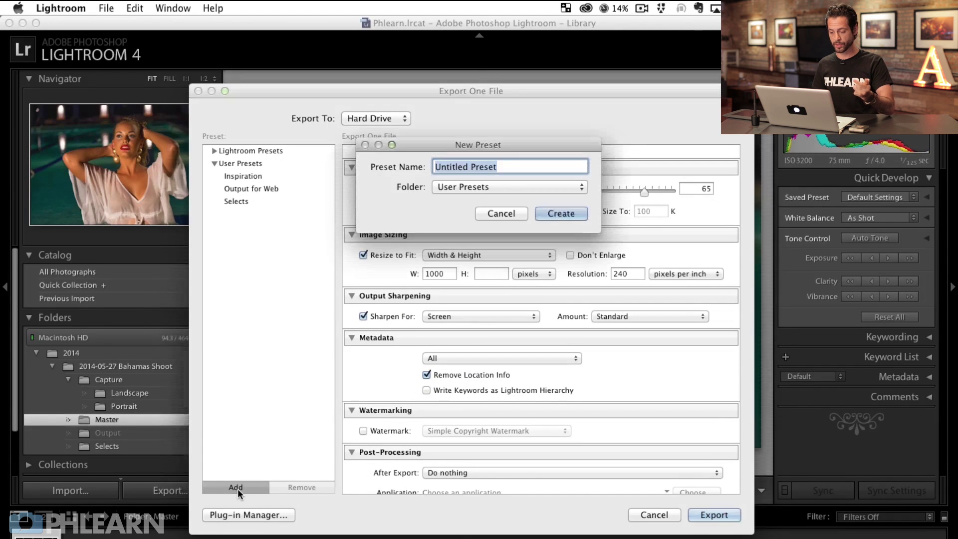
type("Output 2")
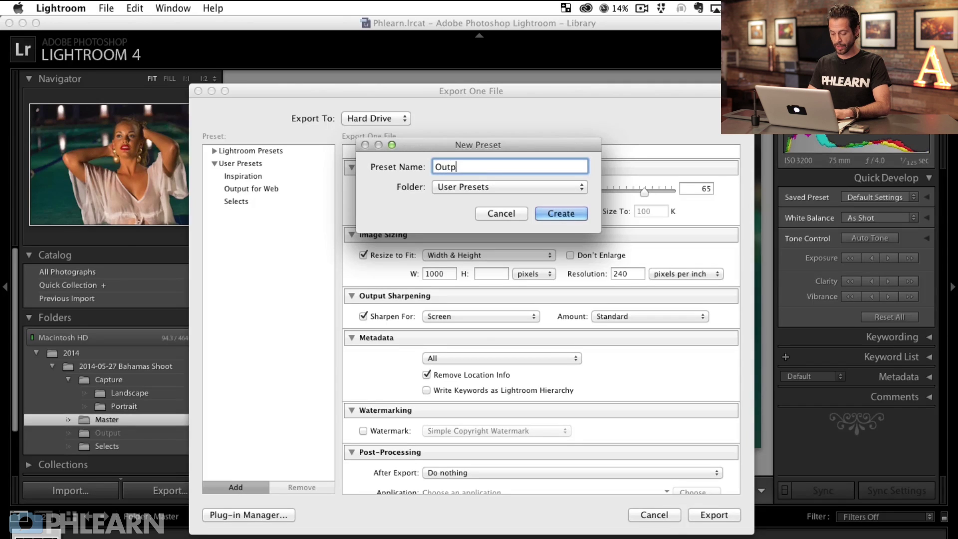
left_click(557, 213)
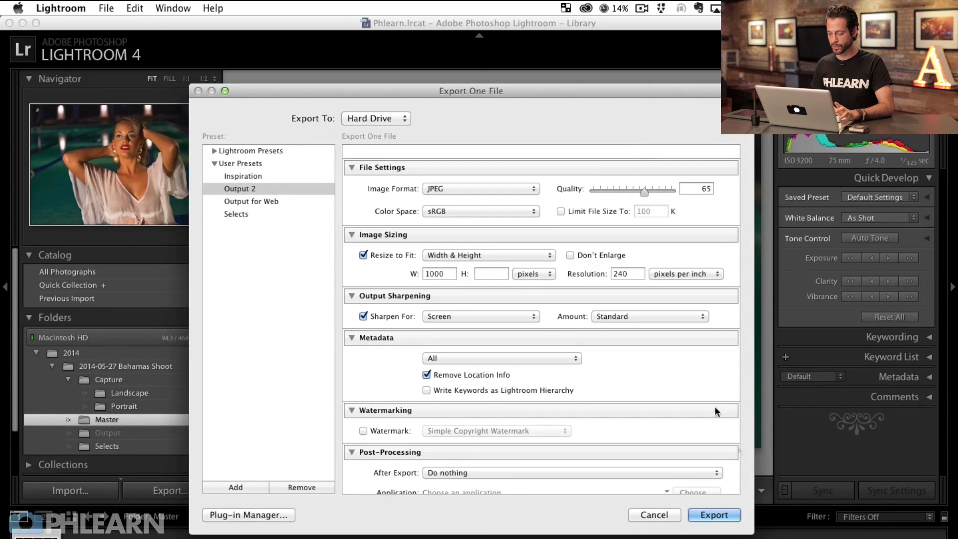
Step: Export the JPEG into the Output folder of the Bahamas Shoot
left_click(714, 514)
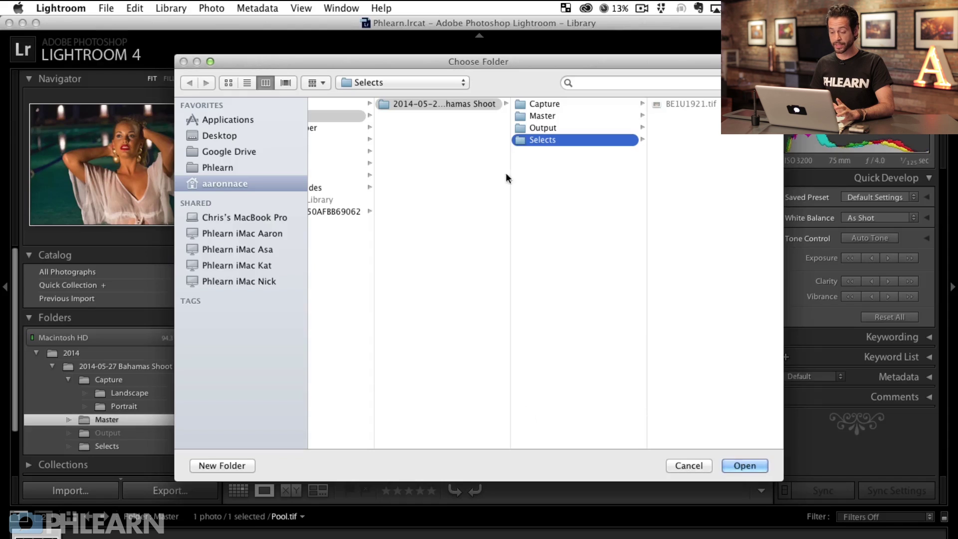
left_click(584, 128)
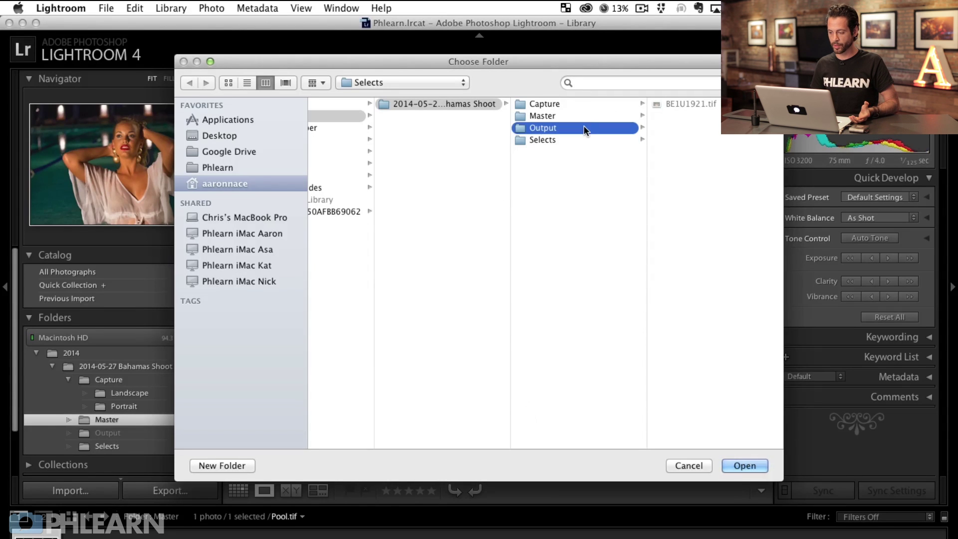
left_click(743, 464)
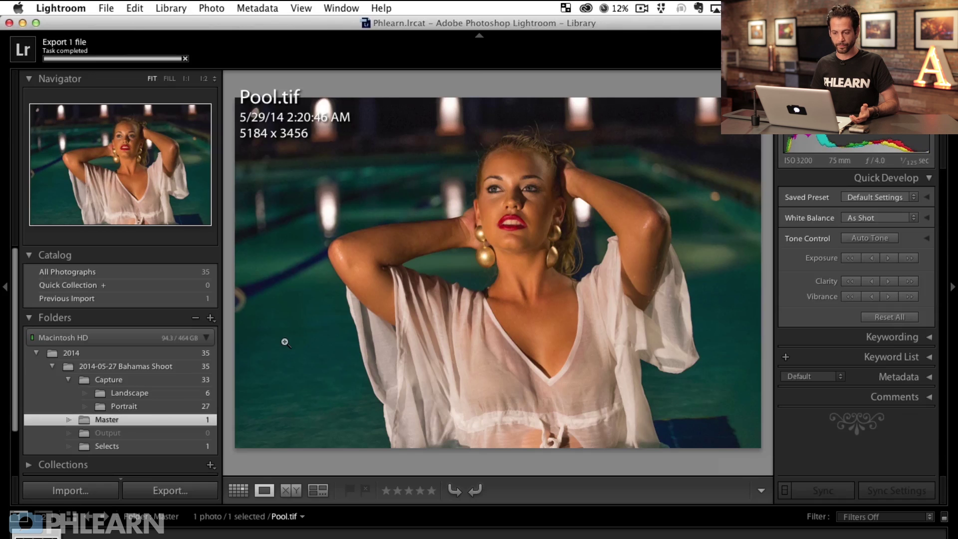
Step: Synchronize the 2014-05-27 Bahamas Shoot folder again to bring the exported JPEG into the catalog
left_click(174, 369)
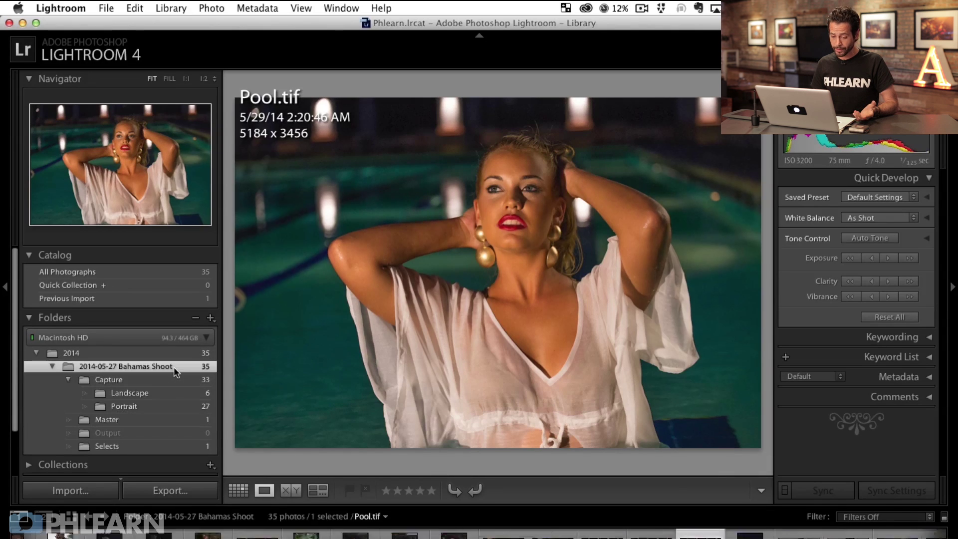
right_click(174, 372)
left_click(238, 441)
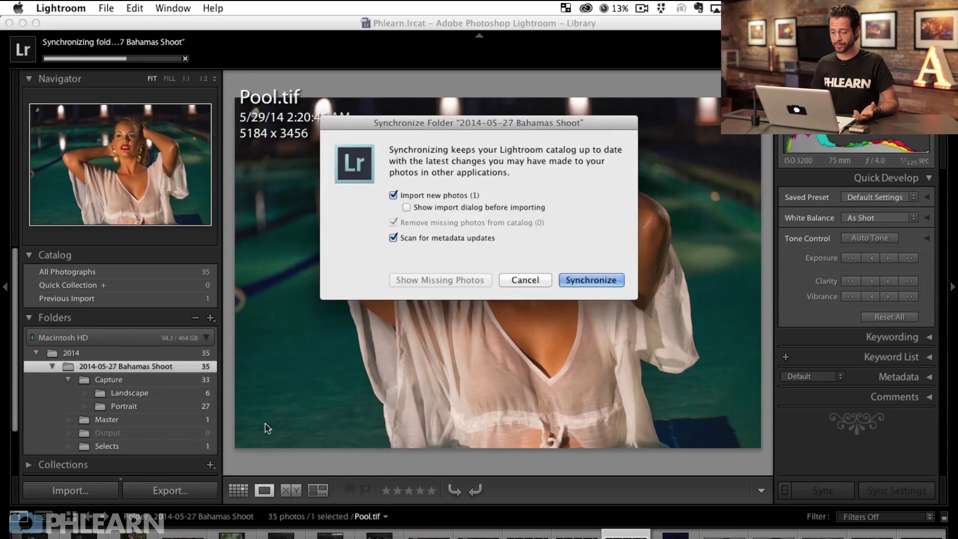
left_click(574, 282)
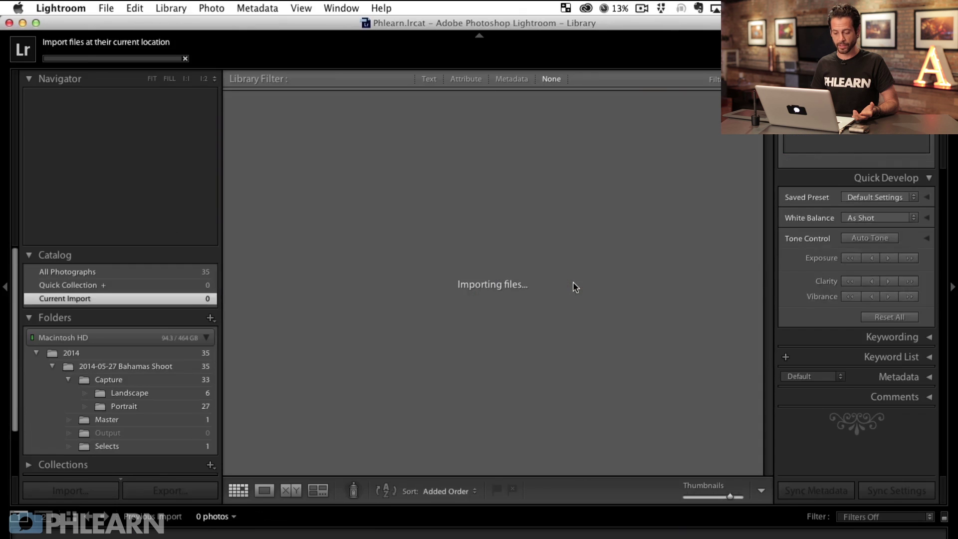
Step: View Pool.jpg in the Output folder, browse the Portrait captures and Master folder, and return to Output with nothing selected
left_click(152, 435)
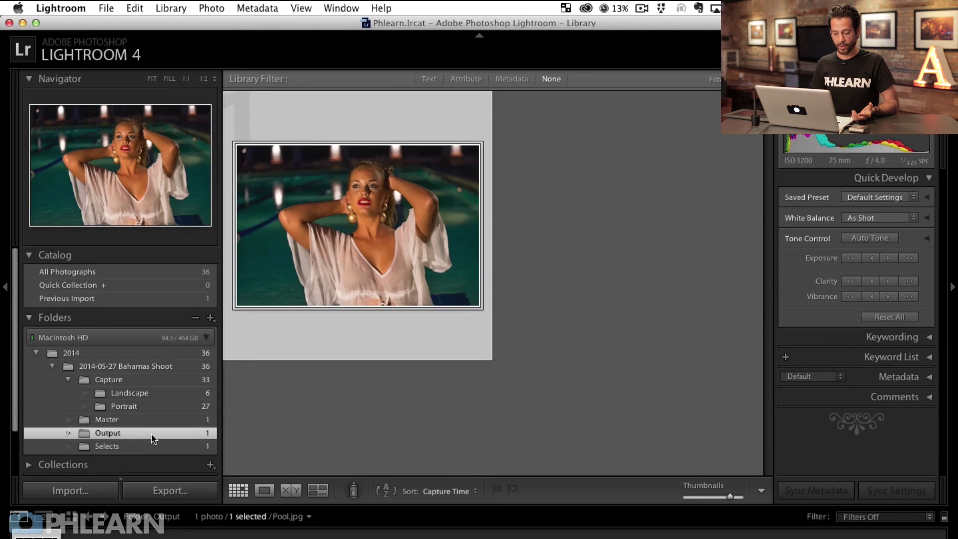
double_click(391, 209)
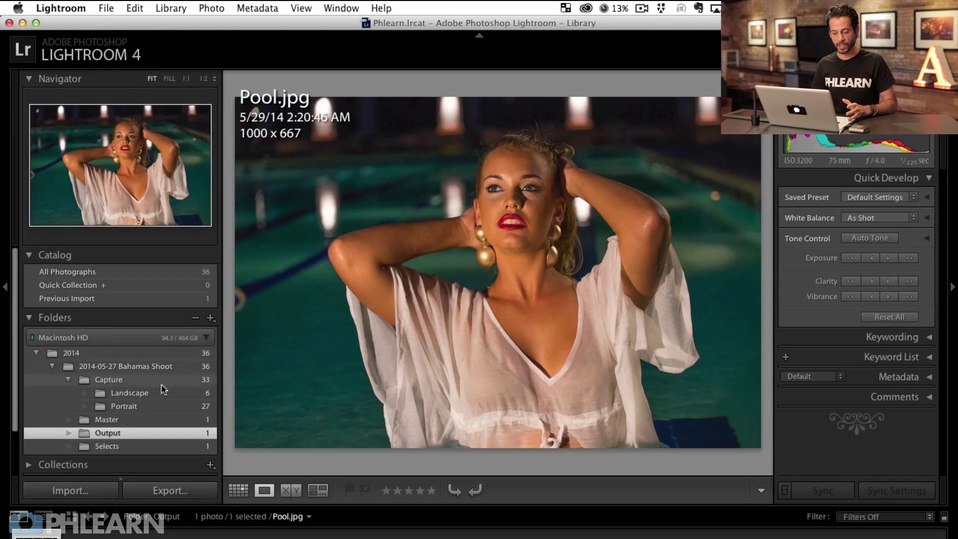
left_click(164, 406)
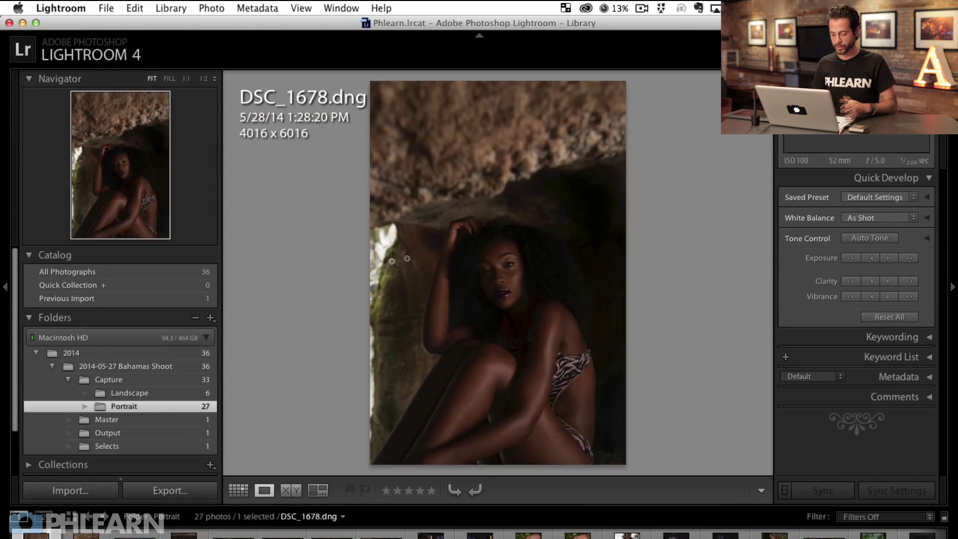
key("g")
scroll(369, 200, "down", 10)
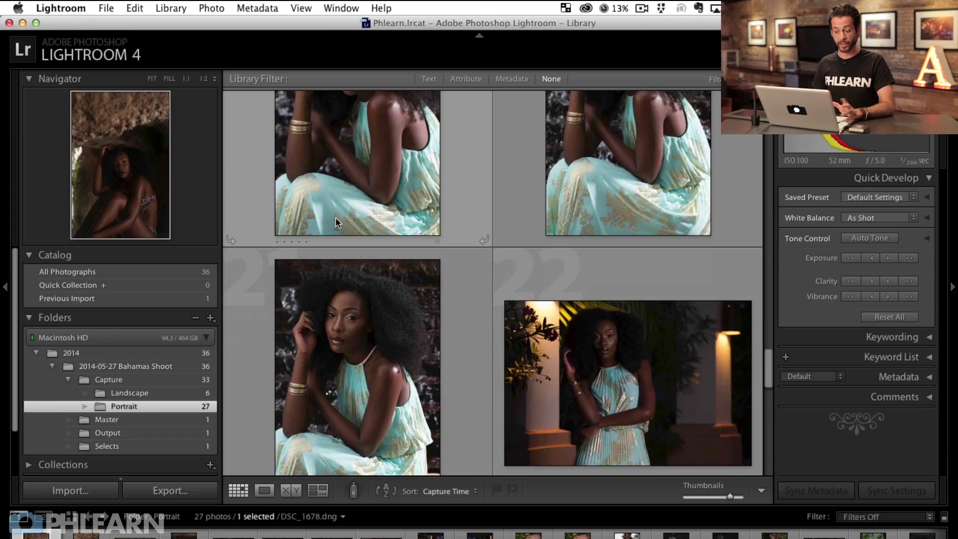
left_click(170, 419)
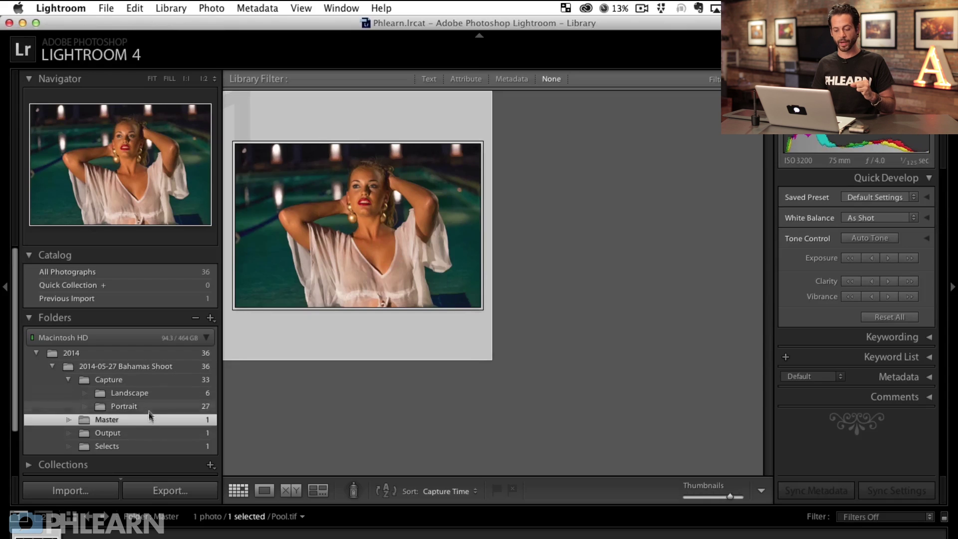
left_click(156, 434)
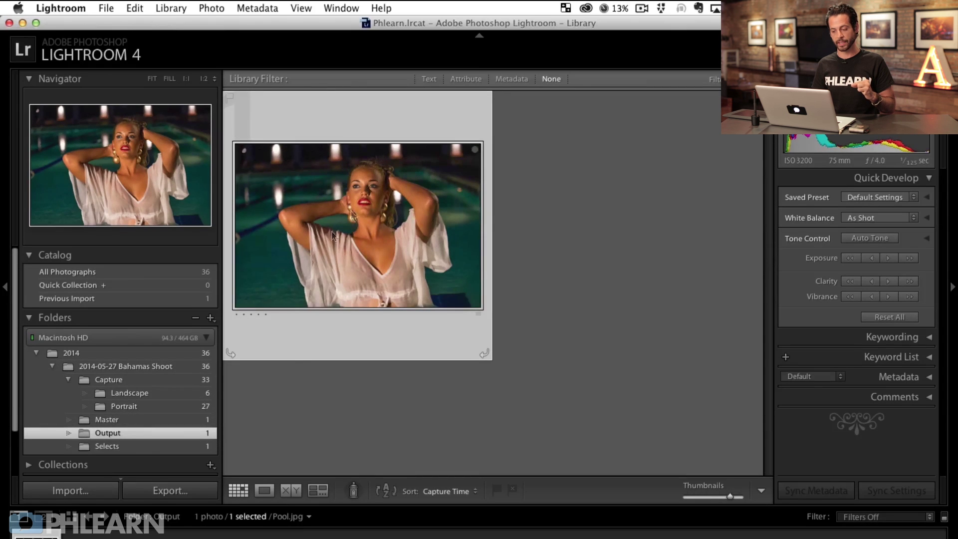
left_click(547, 223)
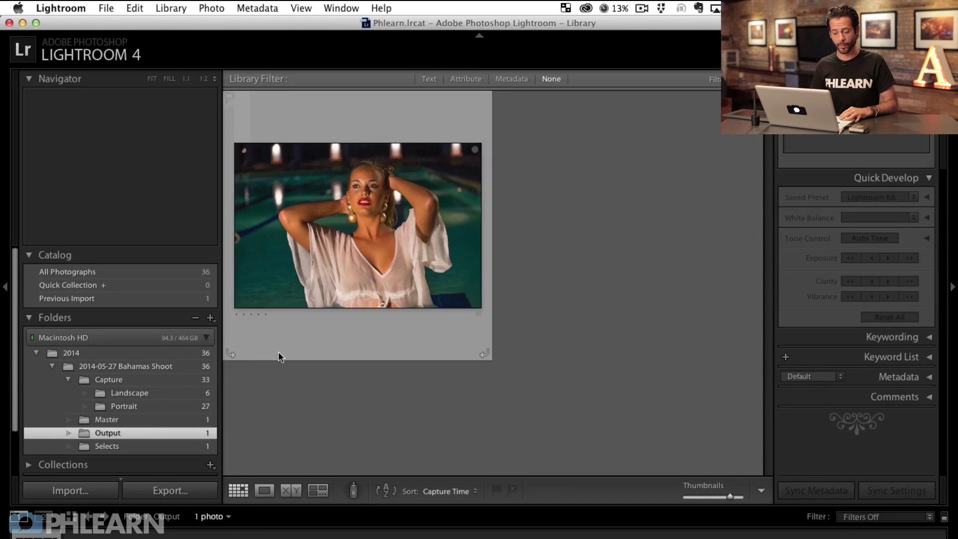
Step: Collapse the Capture folder and create a new folder named BTS inside 2014-05-27 Bahamas Shoot, without including the selected photos
left_click(68, 380)
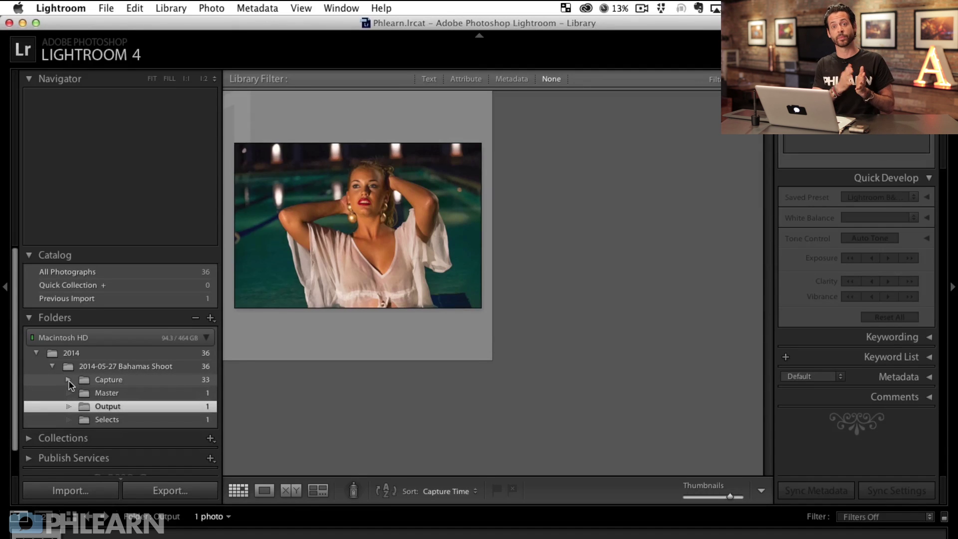
left_click(180, 364)
right_click(180, 363)
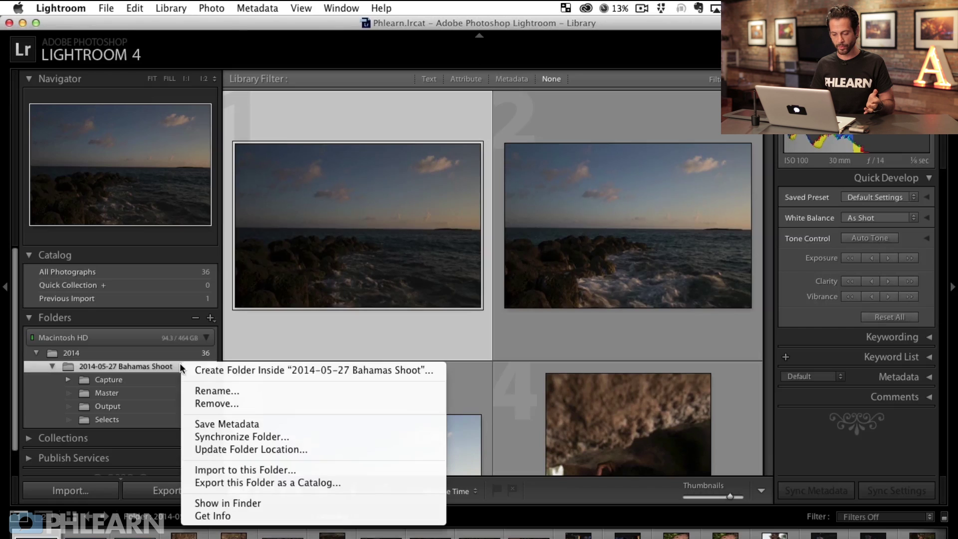
left_click(203, 370)
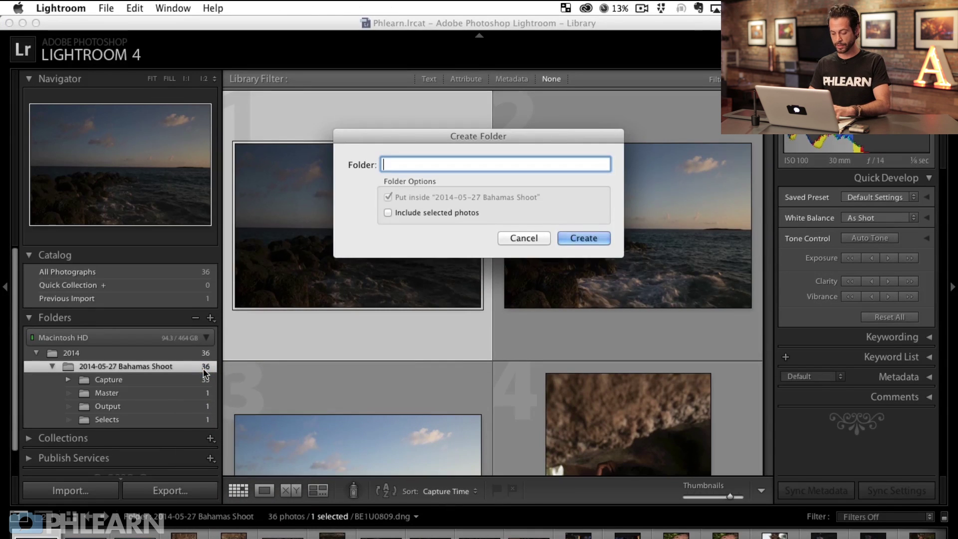
type("BTS")
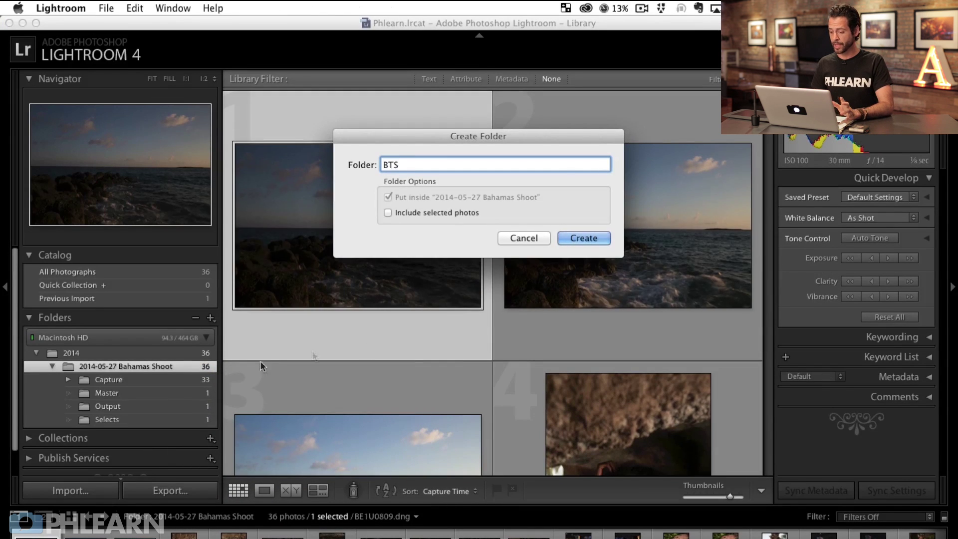
left_click(584, 238)
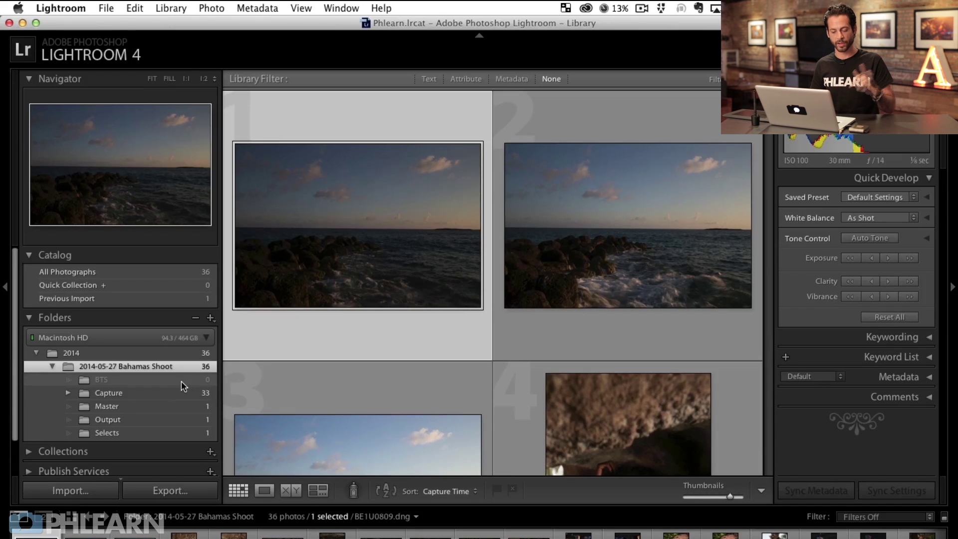
Step: Collapse and re-expand the 2014-05-27 Bahamas Shoot folder, and display the contents of its Output folder
left_click(52, 366)
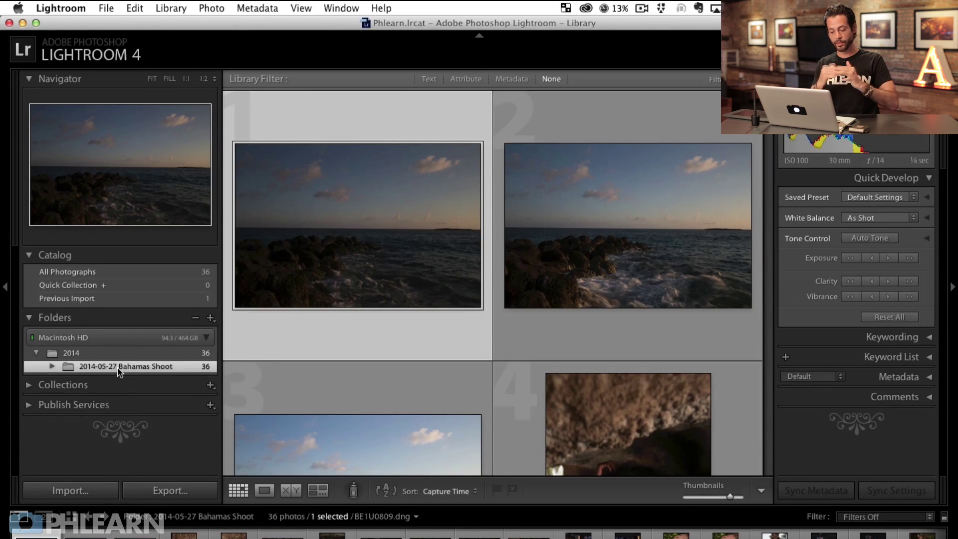
left_click(51, 366)
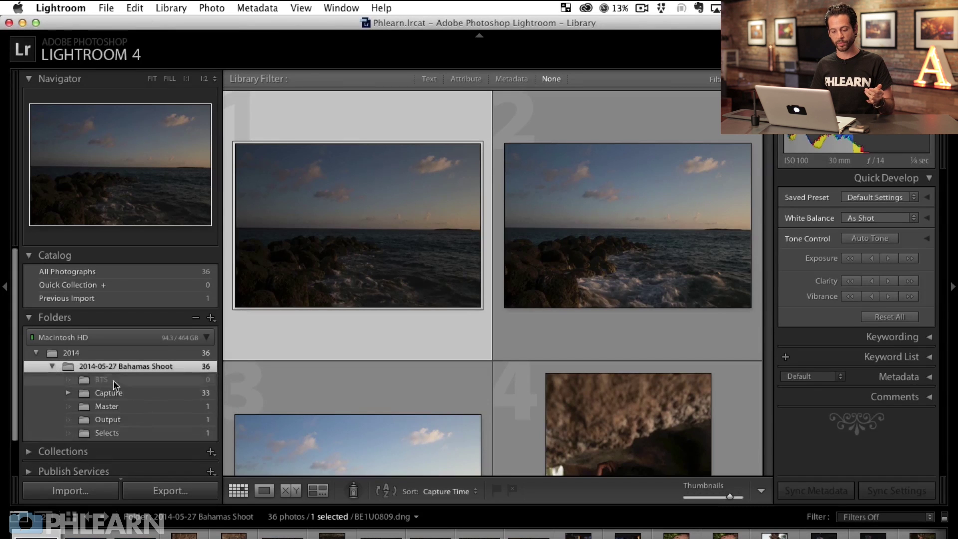
left_click(139, 421)
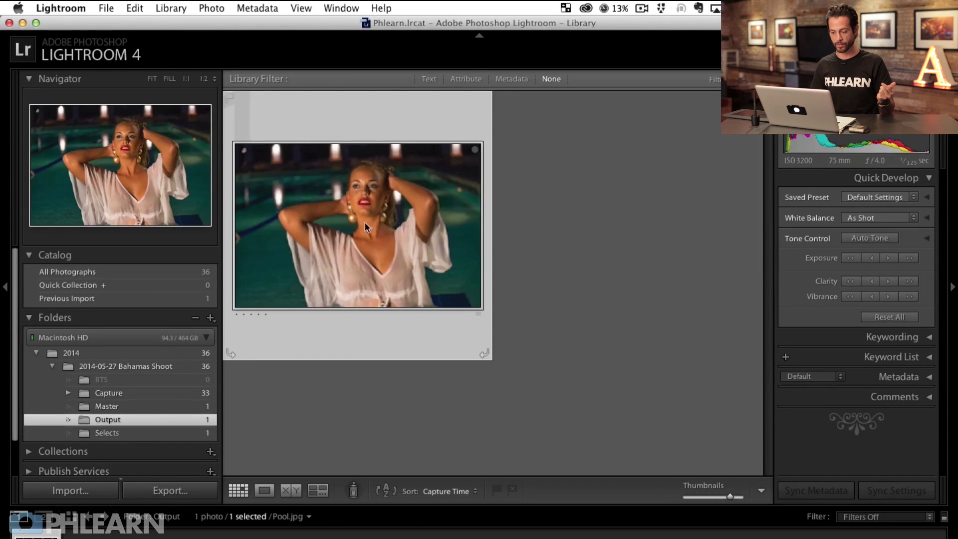